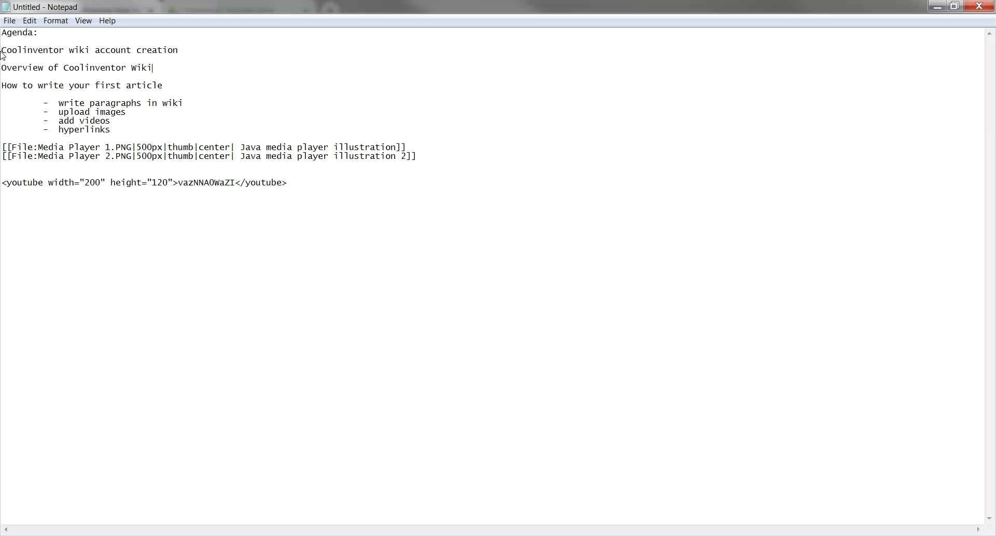
# Highlight the 'account' word and the Overview of Coolinventor Wiki line in the agenda notes
pyautogui.moveTo(96, 49); pyautogui.dragTo(131, 54)
pyautogui.moveTo(4, 68); pyautogui.dragTo(160, 68)
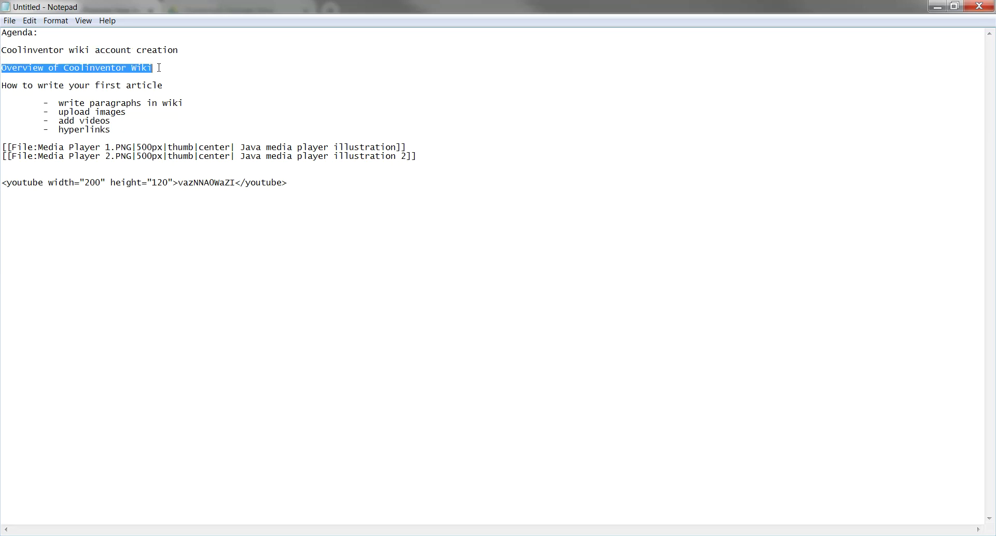
pyautogui.click(224, 72)
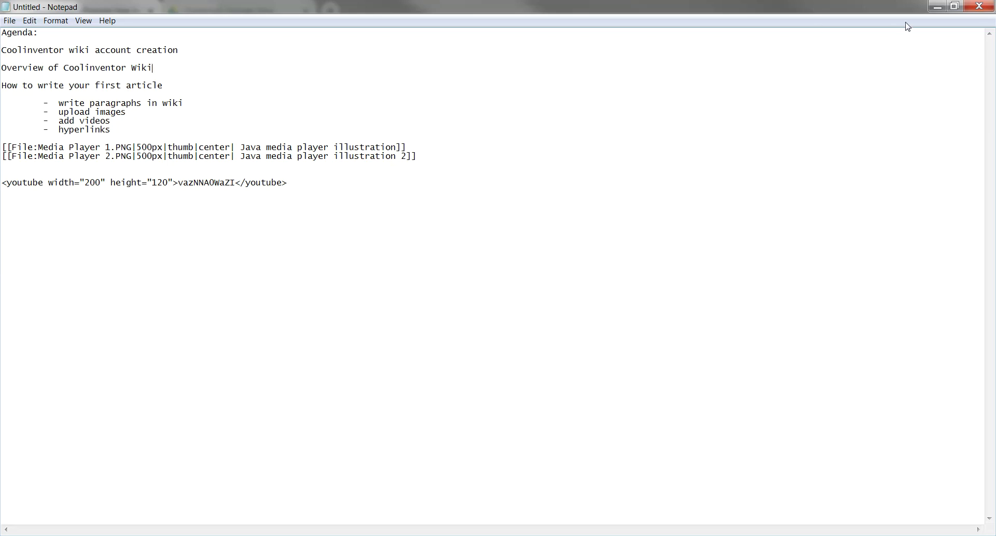
# Load coolinventor.com in Chrome and open the Coolinventor Wiki from its top menu
pyautogui.click(939, 7)
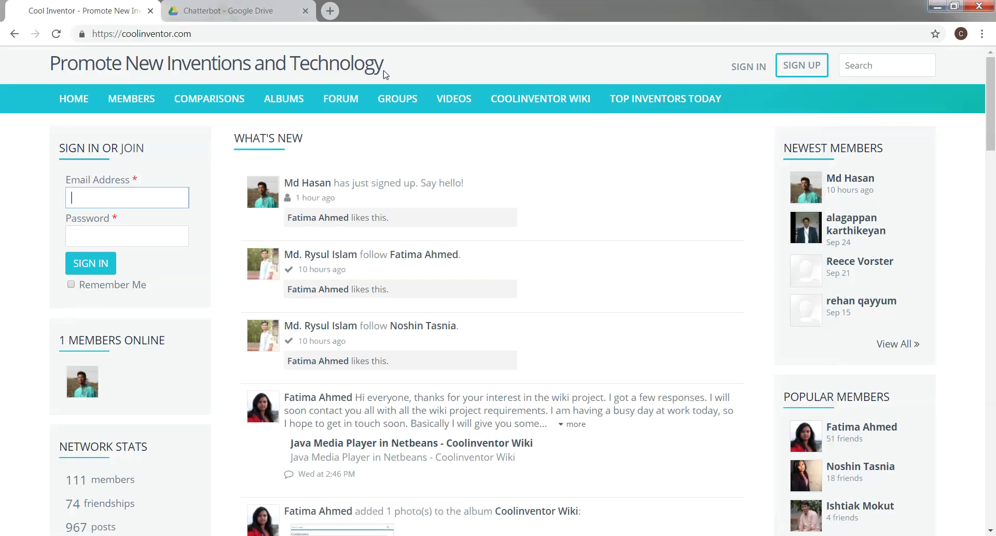
pyautogui.click(211, 33)
pyautogui.write('coo')
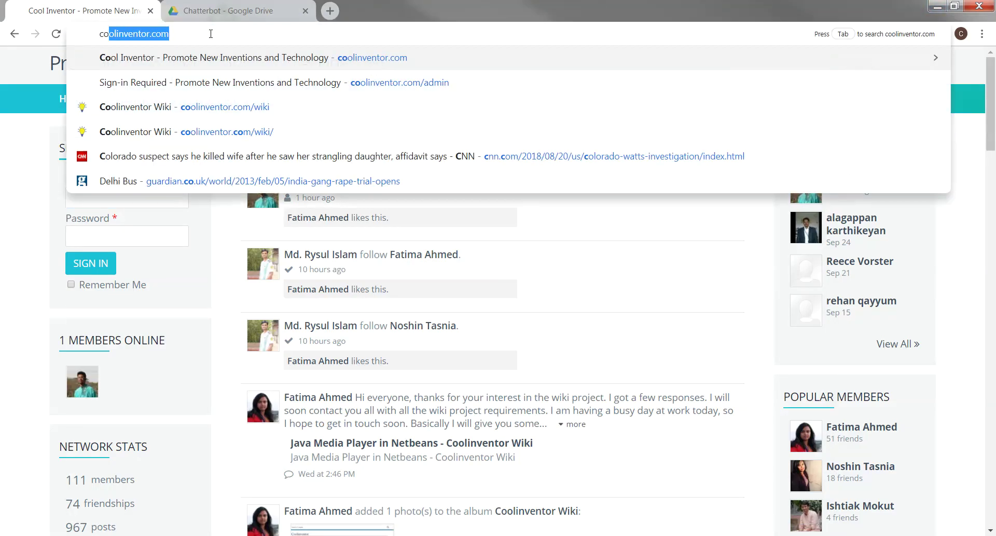
pyautogui.press('Return')
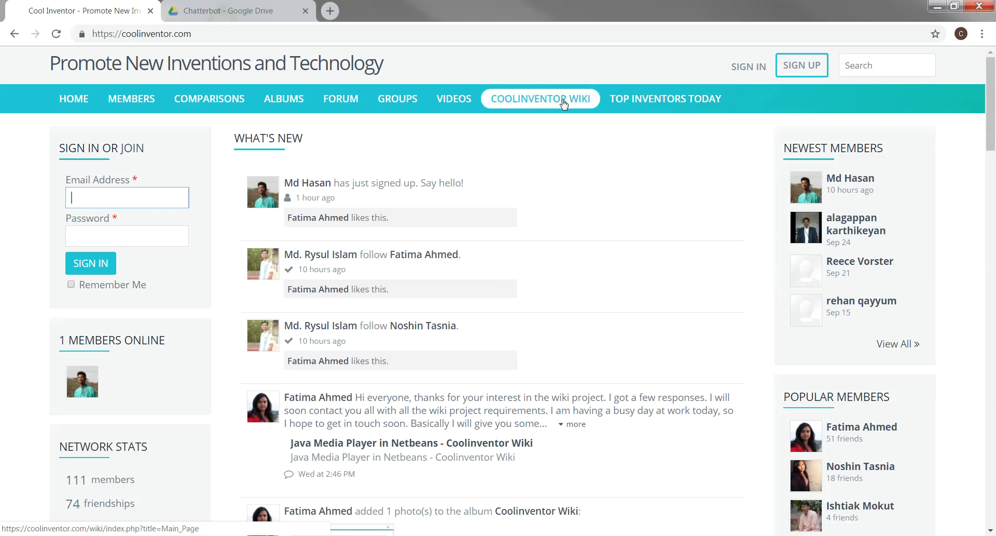
pyautogui.click(537, 99)
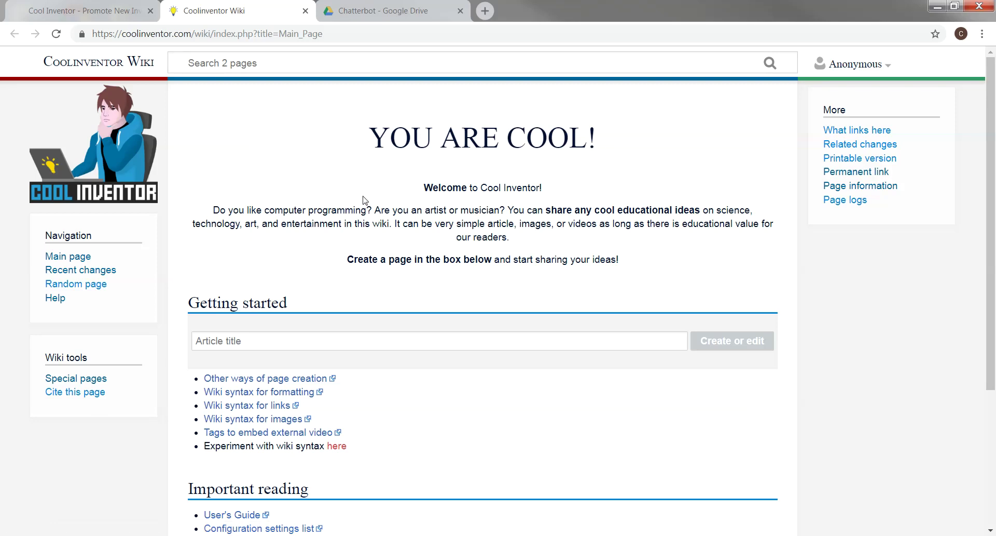
# Go through Videos and Comparisons to 'Cool Inventor War continues....', then reopen the Coolinventor Wiki
pyautogui.click(111, 20)
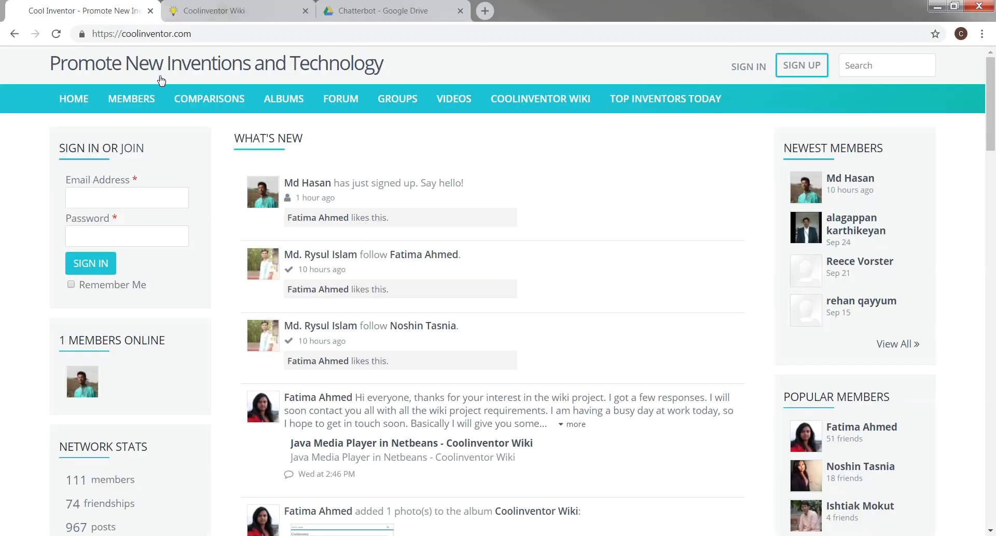
pyautogui.click(464, 104)
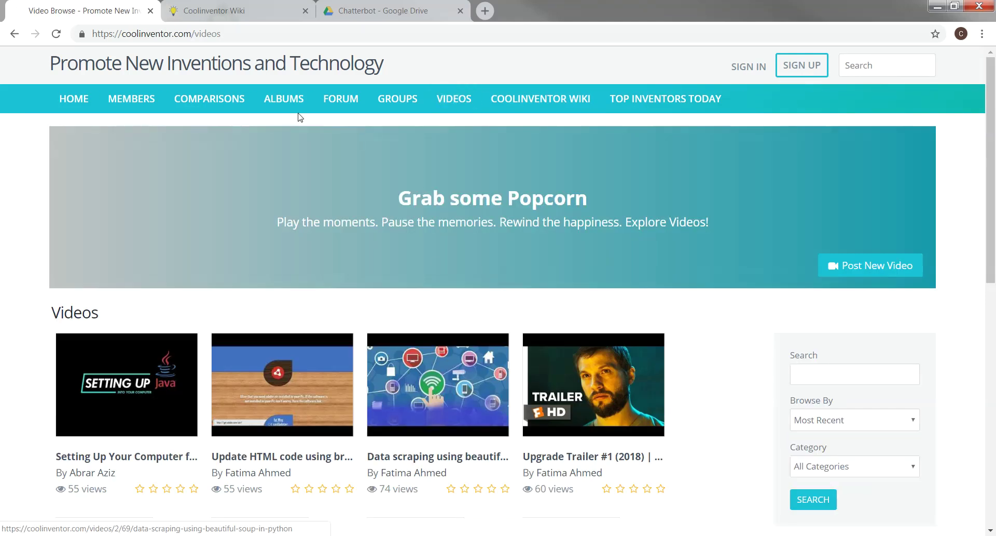
pyautogui.click(217, 101)
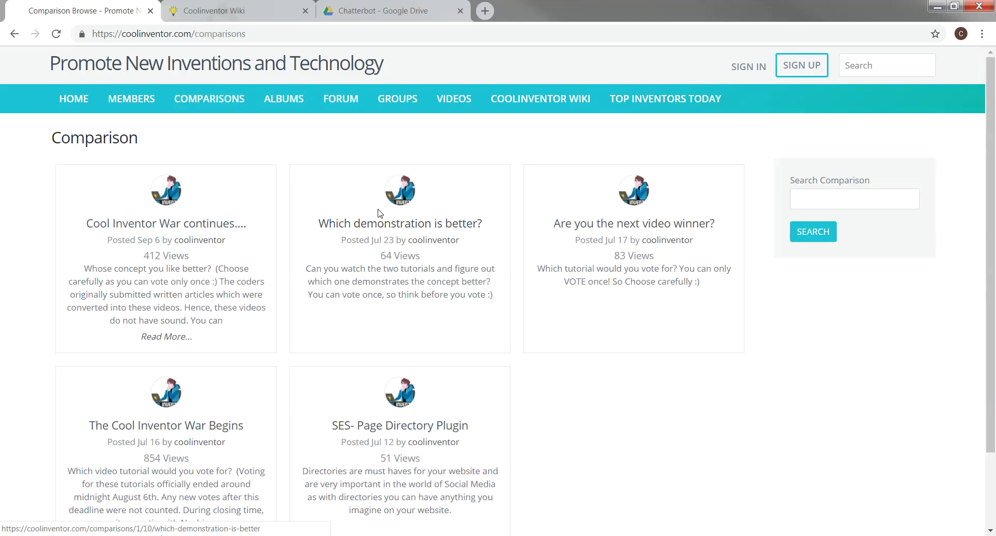
pyautogui.click(180, 228)
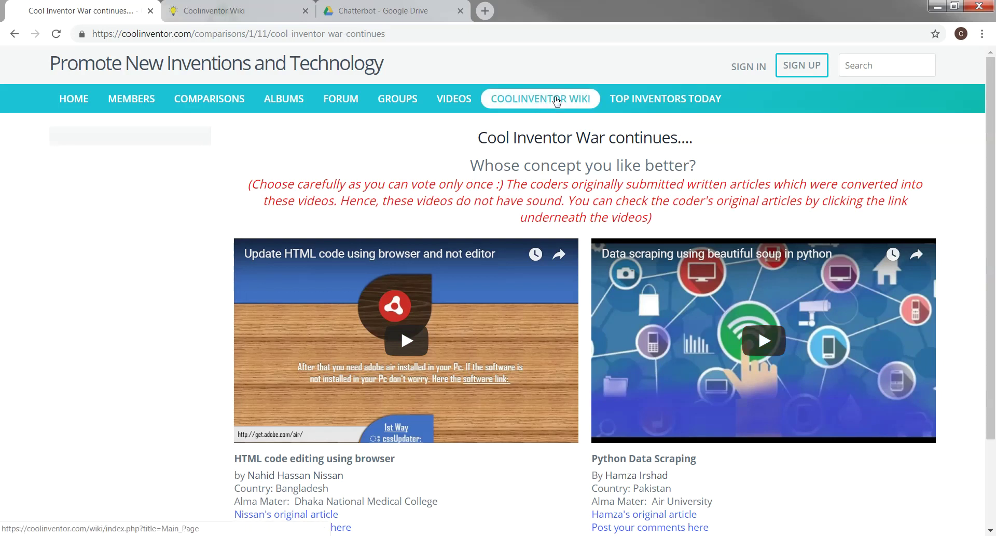
pyautogui.click(557, 100)
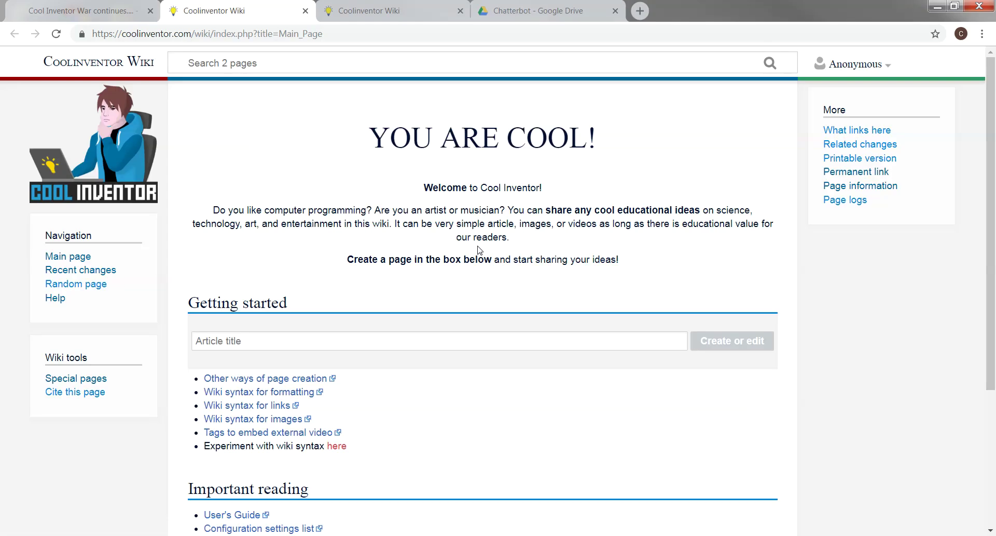
# Close the duplicate wiki tab, read through MediaWiki's Help:Contents page, then close it
pyautogui.click(460, 10)
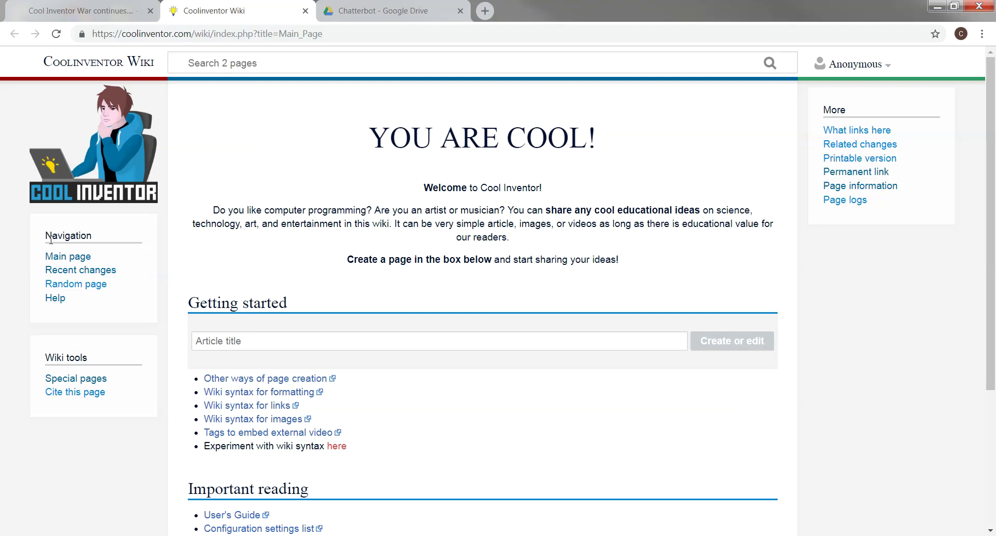
pyautogui.moveTo(51, 236); pyautogui.dragTo(93, 237)
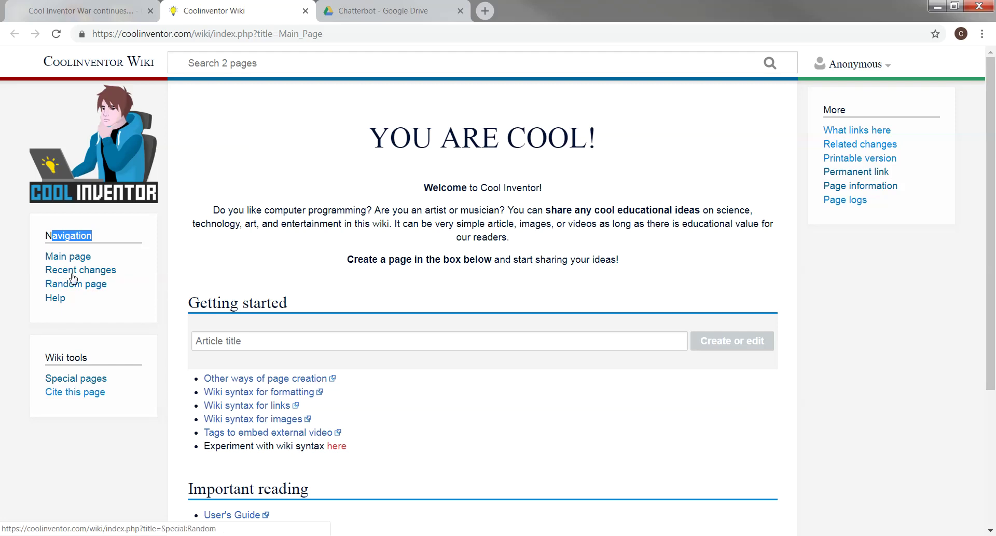
pyautogui.click(57, 300)
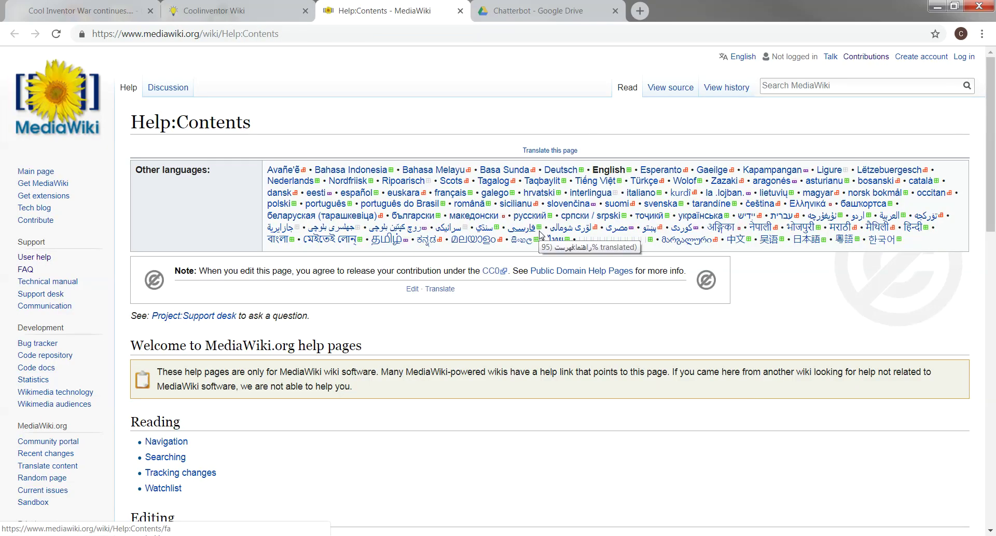
pyautogui.scroll(-2, 539, 235)
pyautogui.scroll(-1, 540, 235)
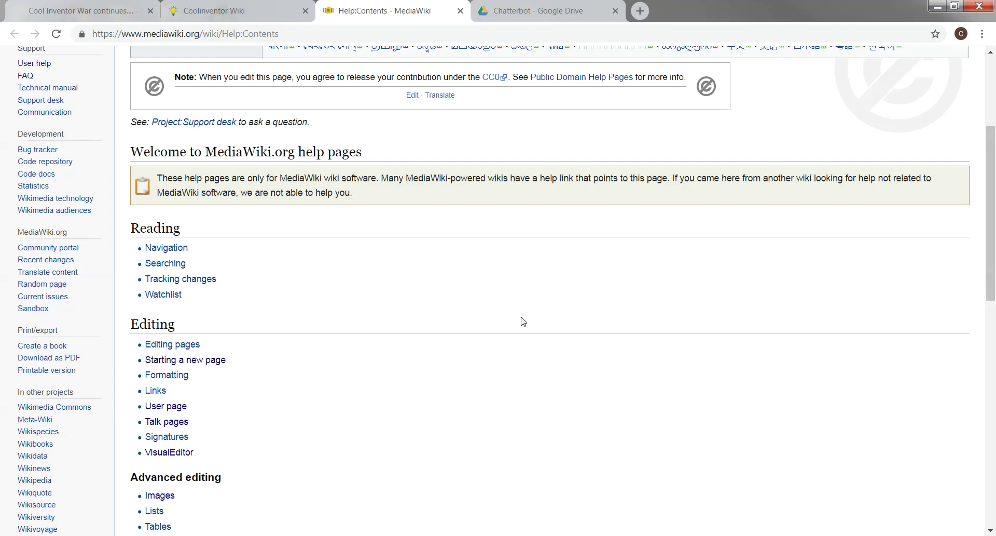
pyautogui.scroll(-1, 527, 321)
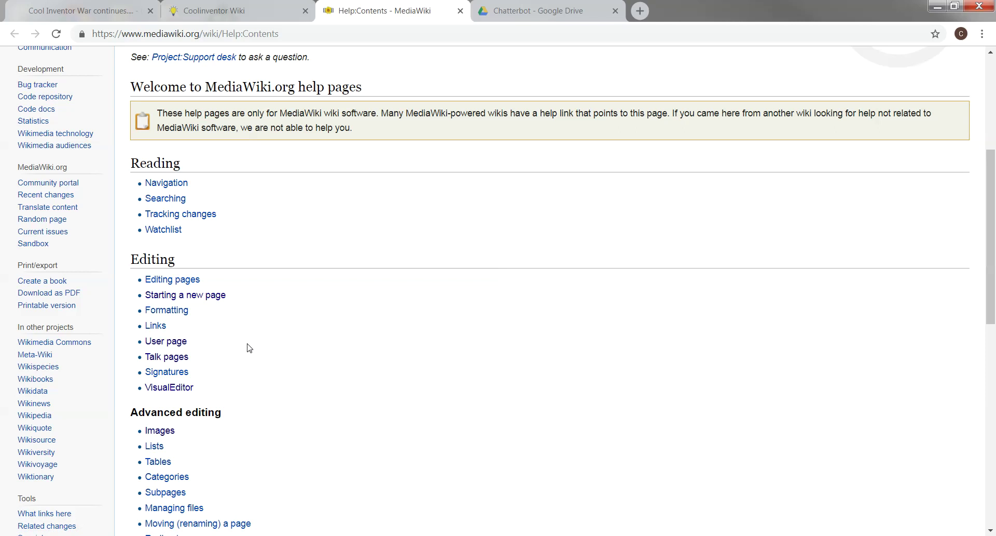
pyautogui.scroll(-2, 322, 386)
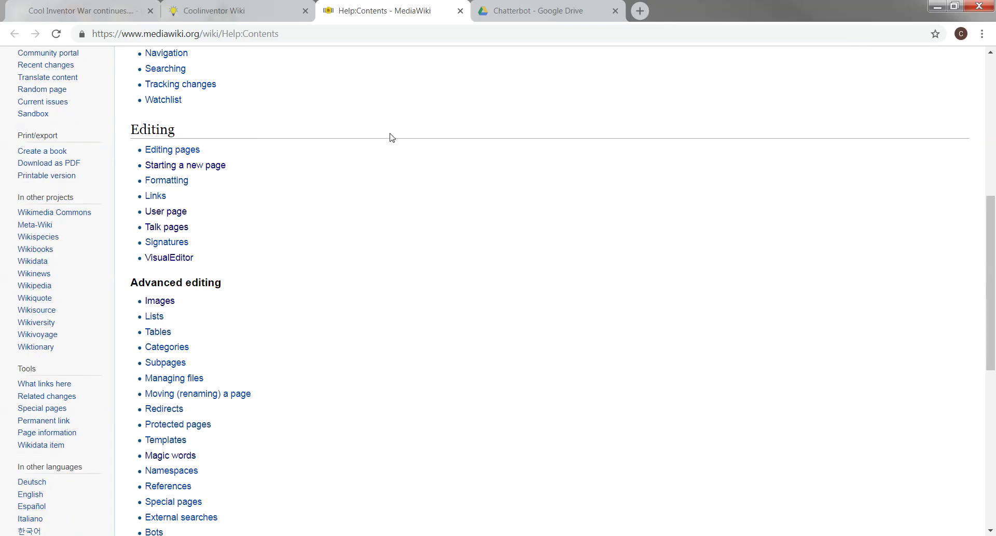
pyautogui.click(460, 11)
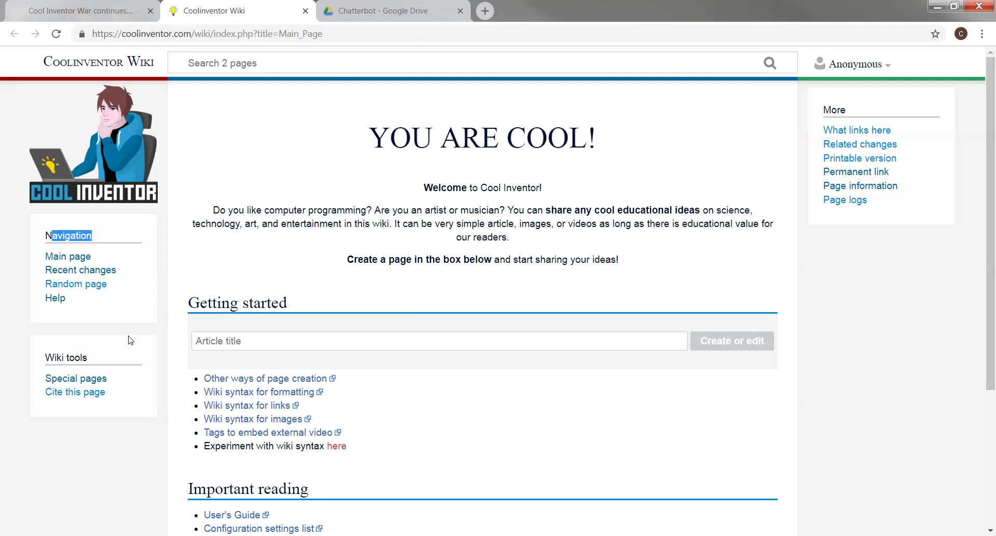
pyautogui.click(85, 381)
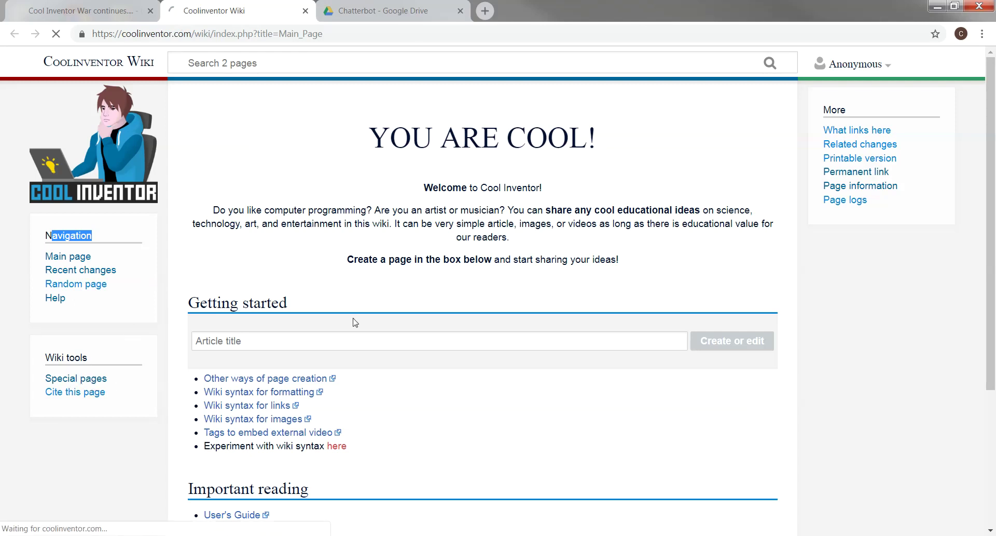
pyautogui.moveTo(189, 178); pyautogui.dragTo(326, 182)
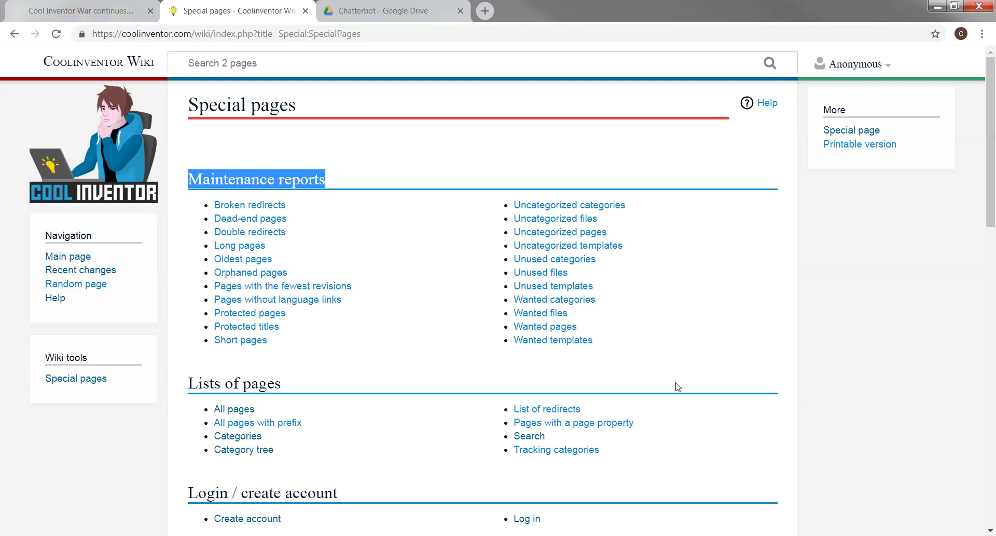
pyautogui.scroll(-1, 678, 387)
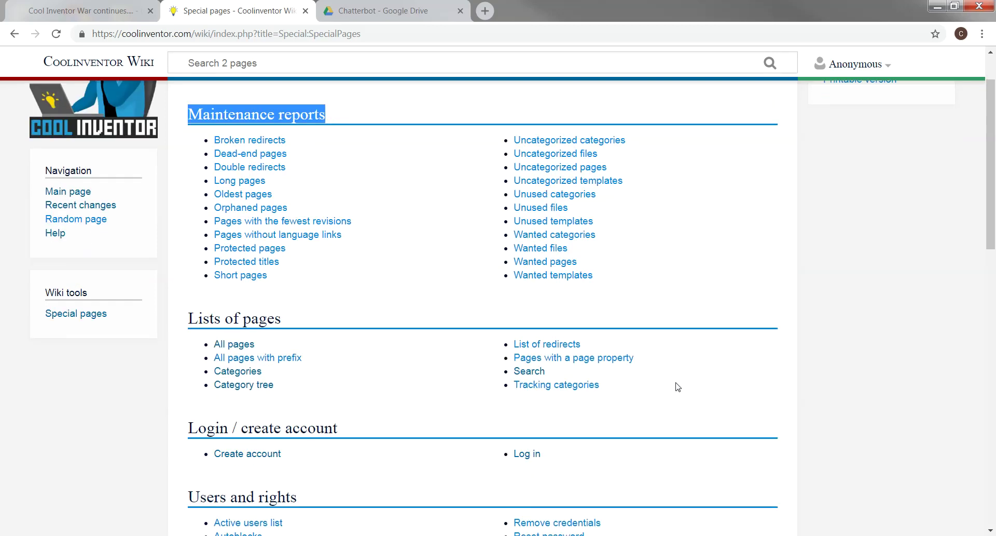
pyautogui.scroll(-2, 678, 387)
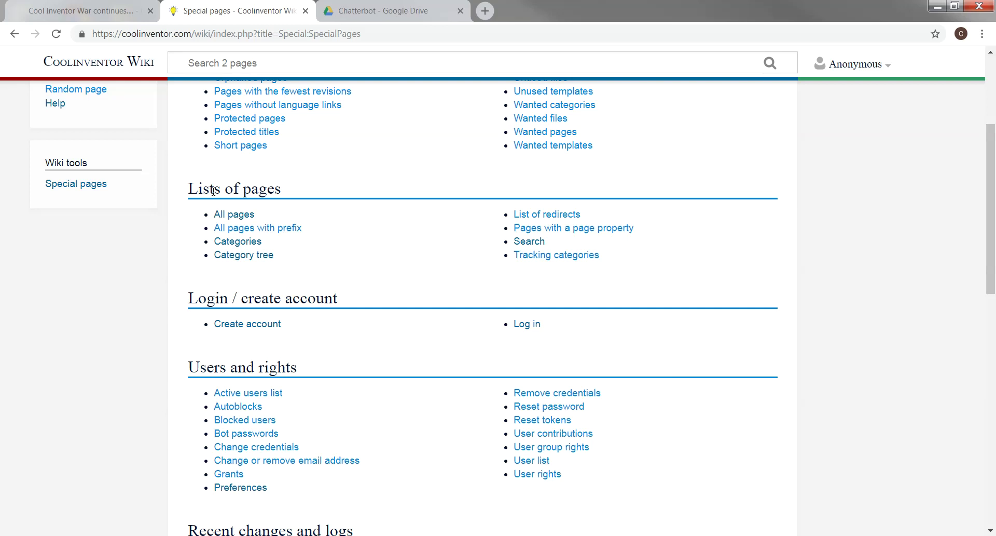
pyautogui.scroll(-2, 471, 324)
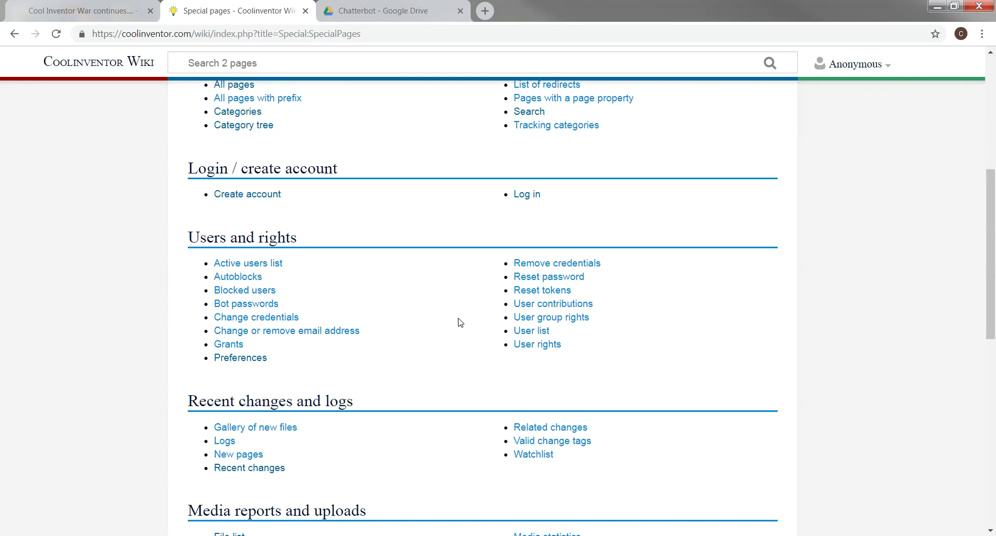
pyautogui.scroll(-1, 332, 283)
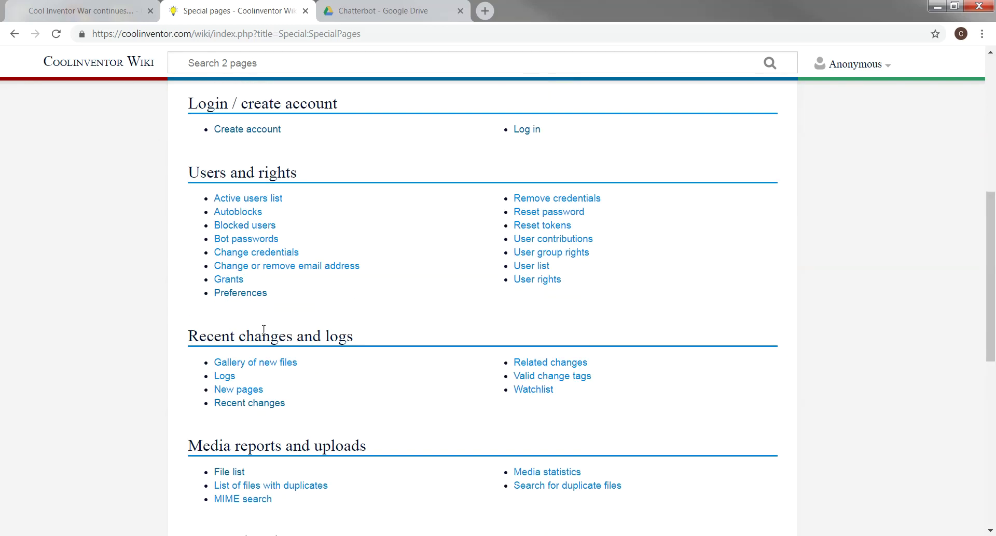
pyautogui.scroll(-3, 433, 337)
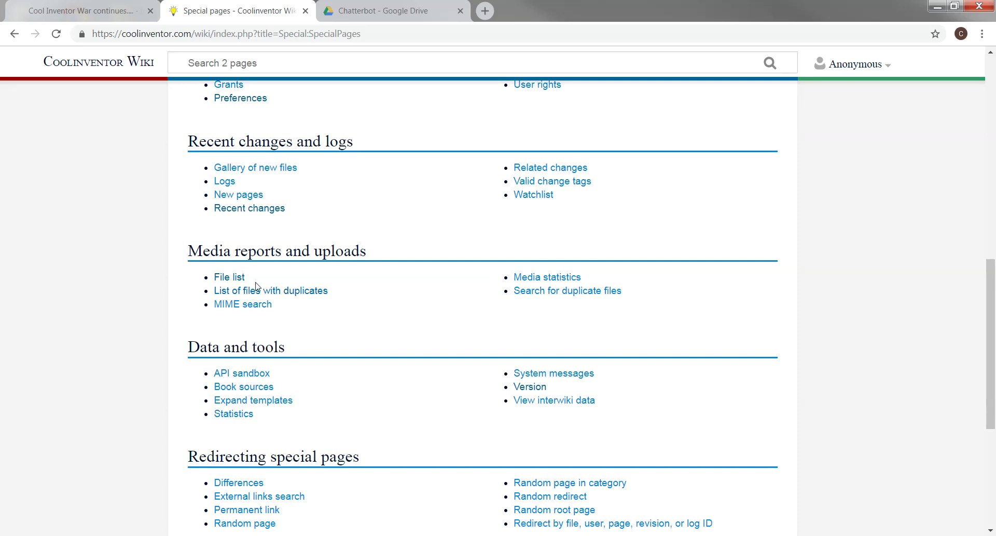
pyautogui.scroll(-2, 424, 368)
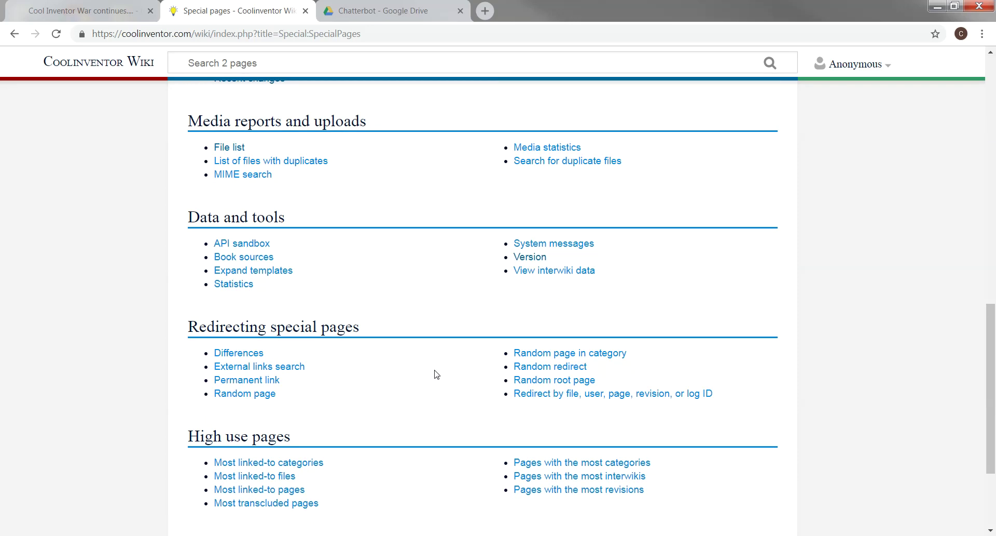
pyautogui.scroll(10, 435, 374)
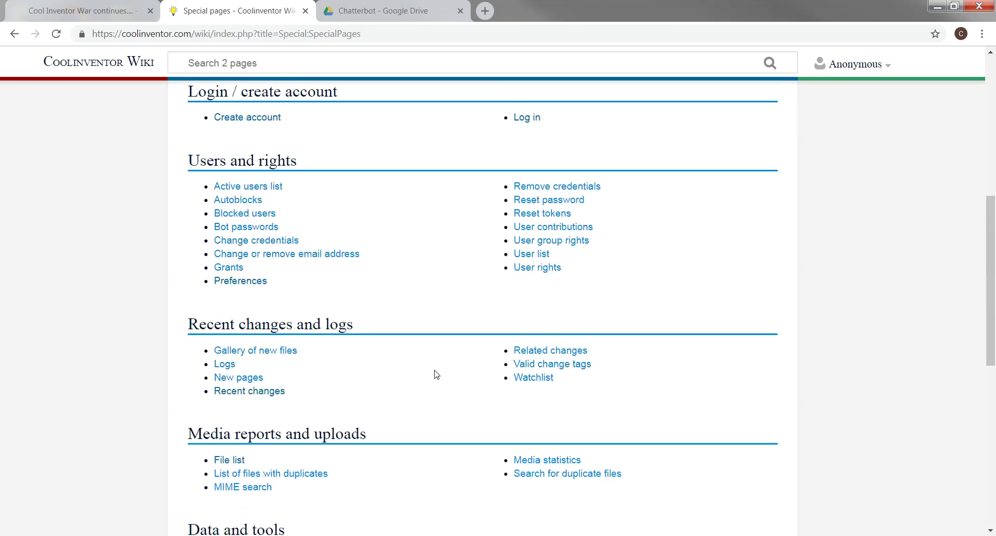
pyautogui.scroll(1, 436, 374)
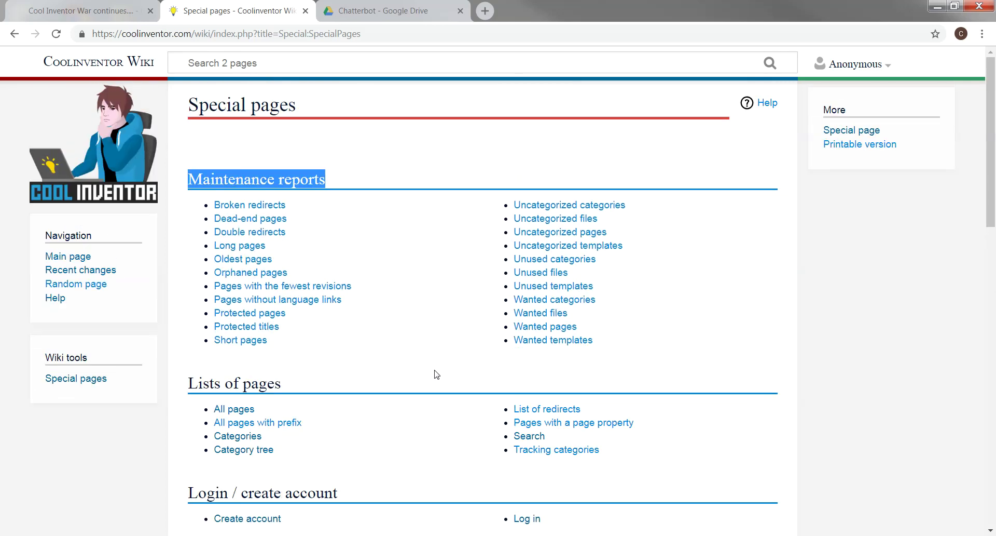
pyautogui.click(14, 33)
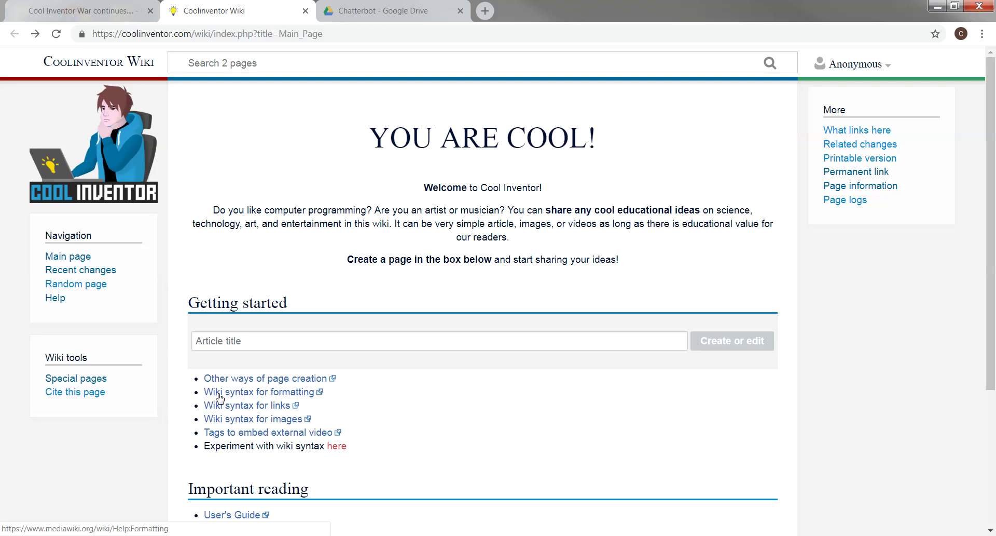
# Study the italic and bold markup examples on Help:Formatting, then close that page
pyautogui.click(275, 393)
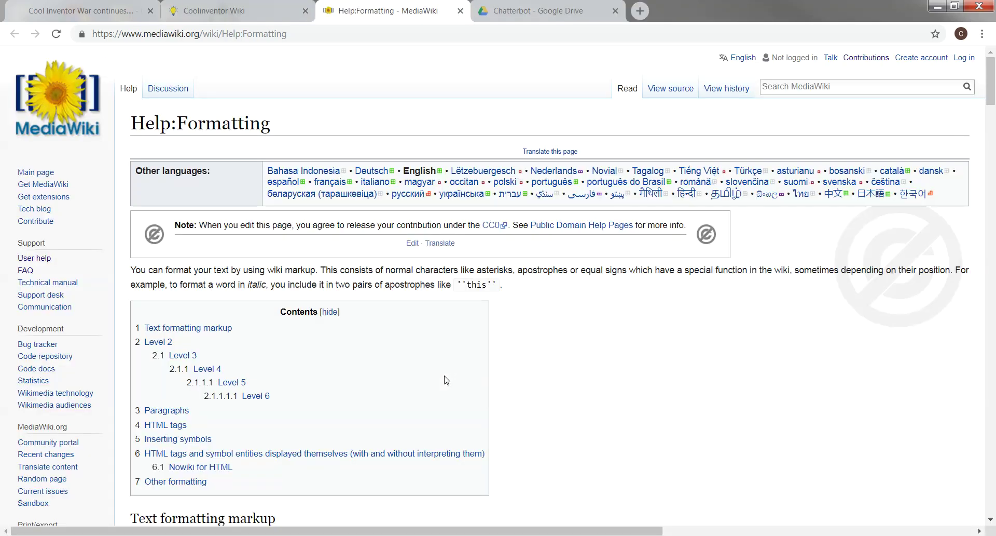
pyautogui.scroll(-4, 445, 379)
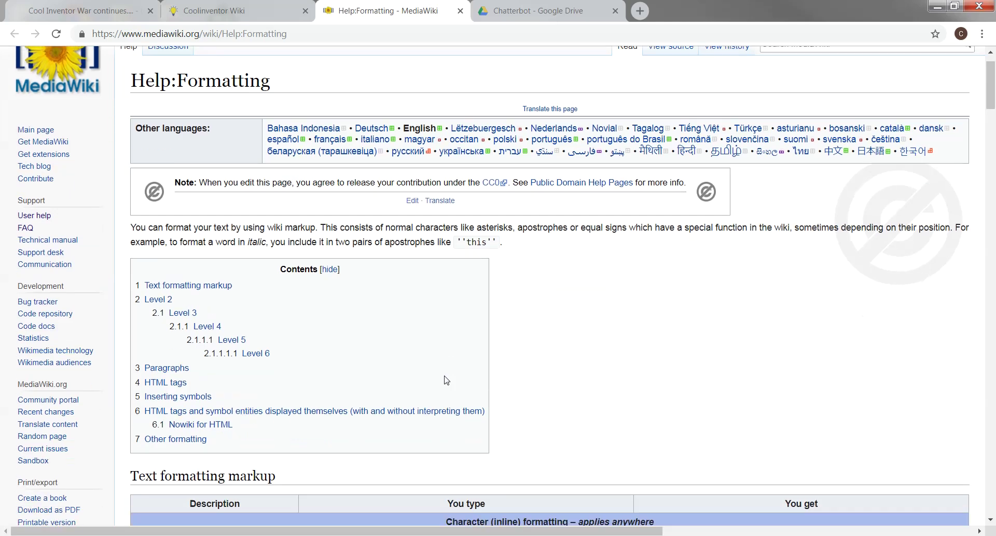
pyautogui.scroll(-1, 382, 362)
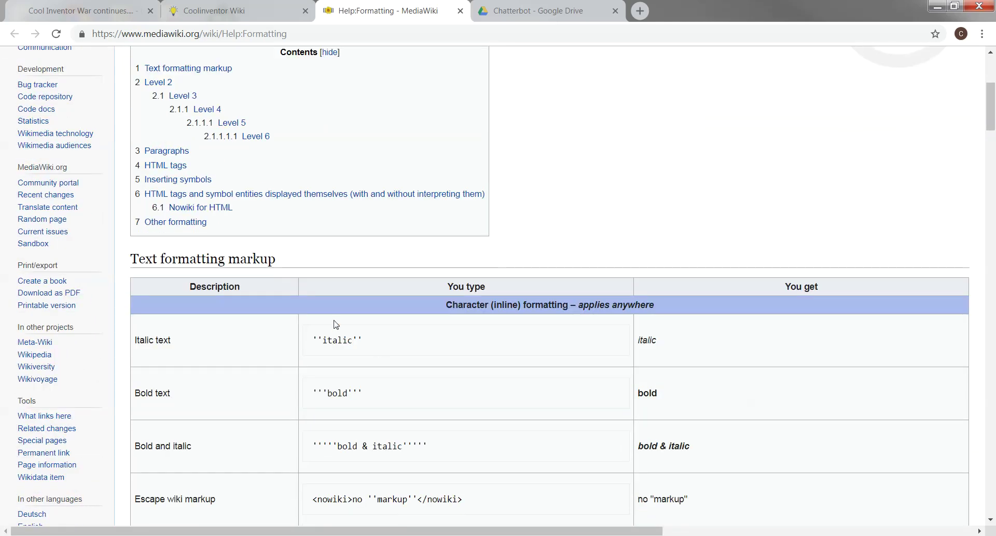
pyautogui.doubleClick(362, 337)
pyautogui.doubleClick(355, 396)
pyautogui.click(336, 448)
pyautogui.scroll(-3, 340, 438)
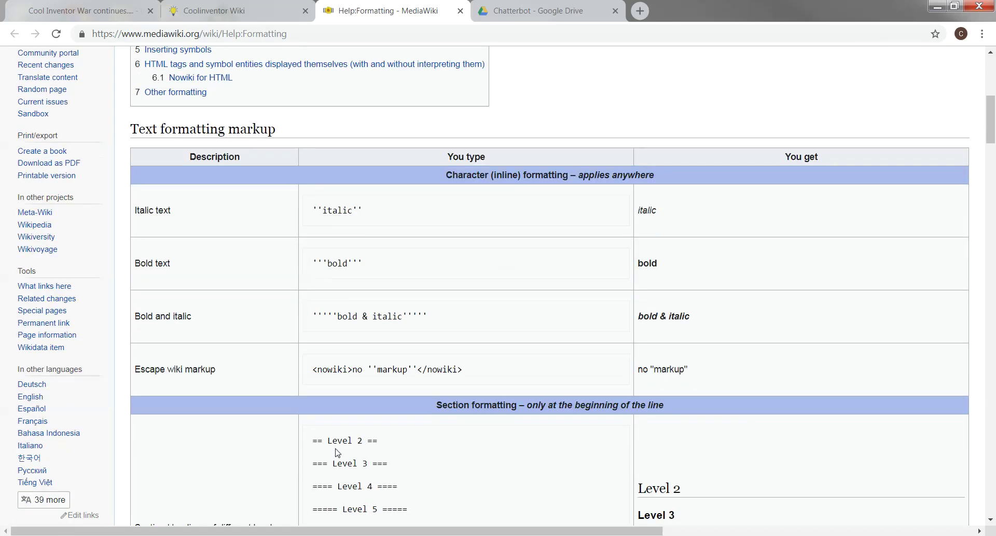
pyautogui.scroll(-2, 348, 431)
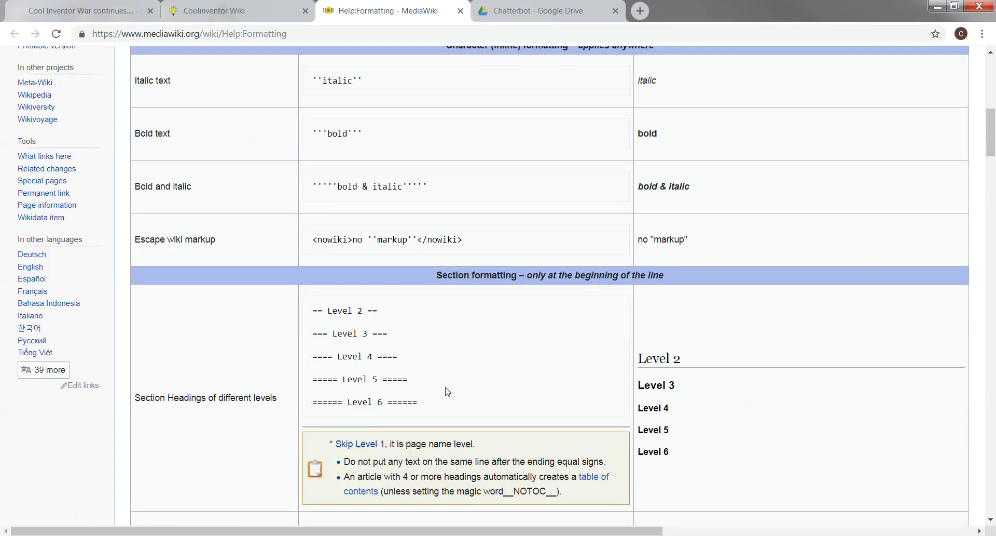
pyautogui.scroll(10, 448, 392)
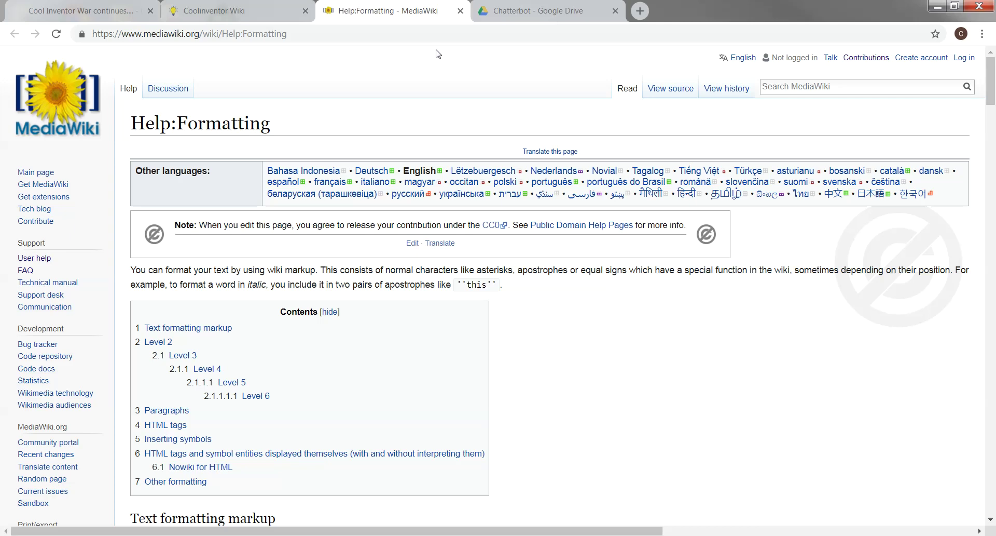
pyautogui.click(461, 11)
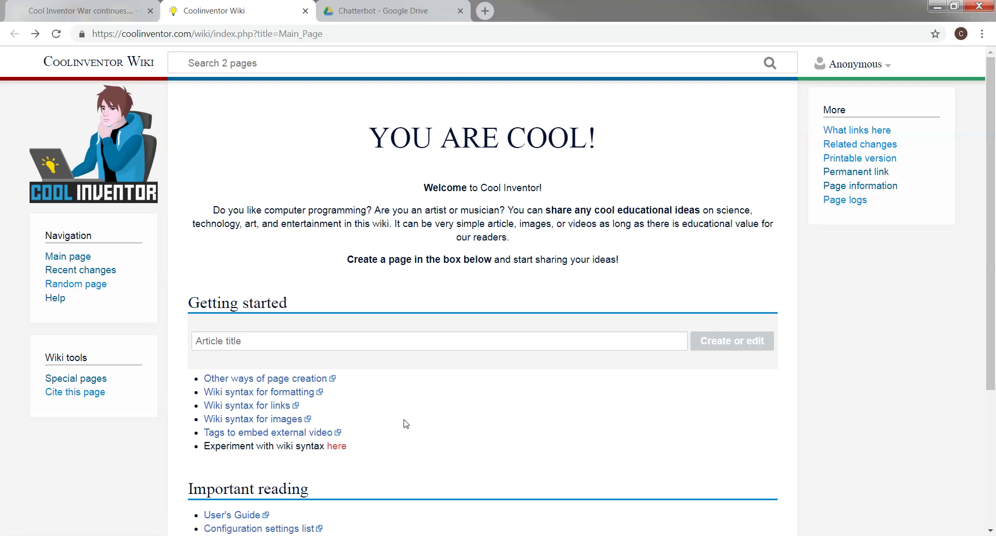
# Scroll the wiki Main Page and bring up the Anonymous user dropdown
pyautogui.scroll(-3, 406, 423)
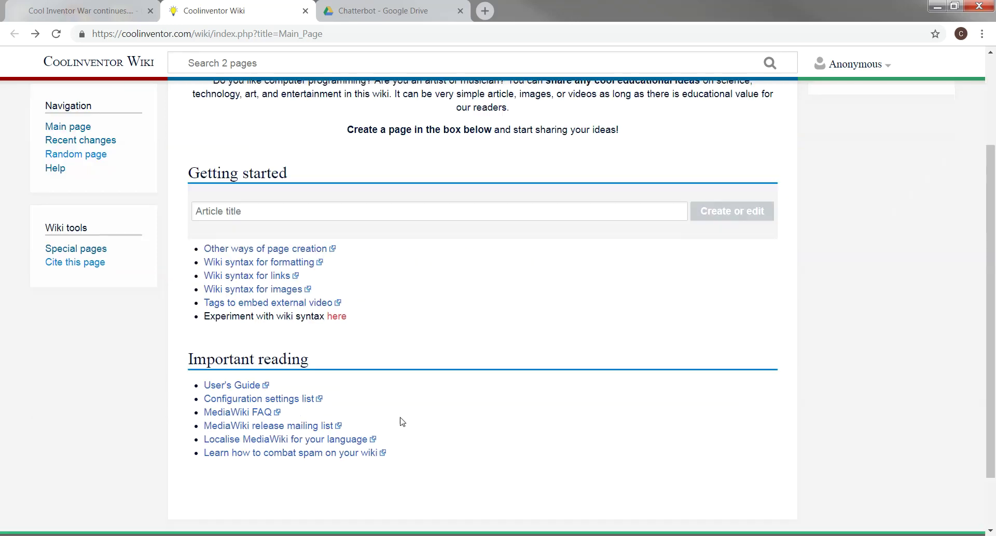
pyautogui.scroll(1, 540, 399)
pyautogui.scroll(2, 540, 399)
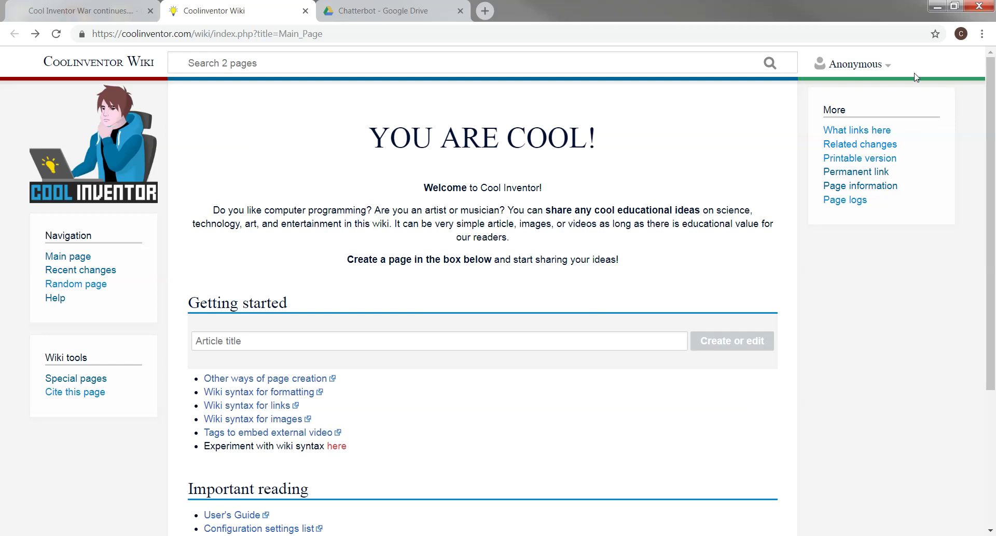
pyautogui.moveTo(836, 69)
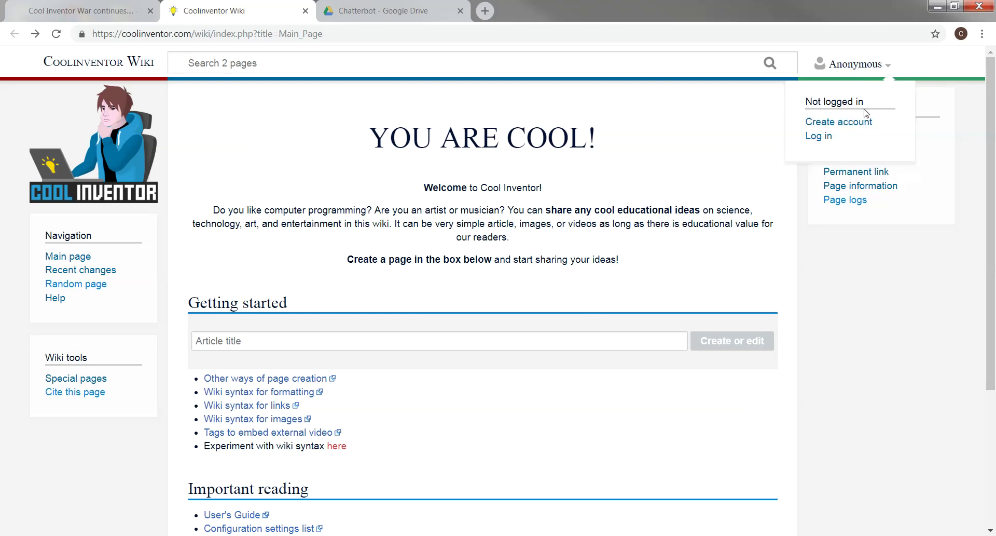
# Open the Create account form, then bring the Anonymous user menu back up
pyautogui.click(853, 123)
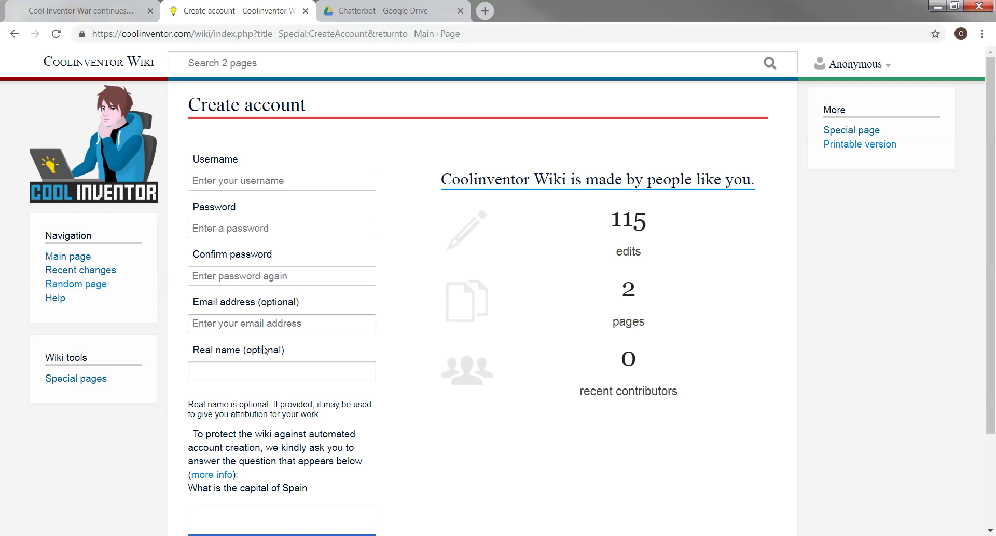
pyautogui.click(848, 76)
pyautogui.moveTo(884, 65)
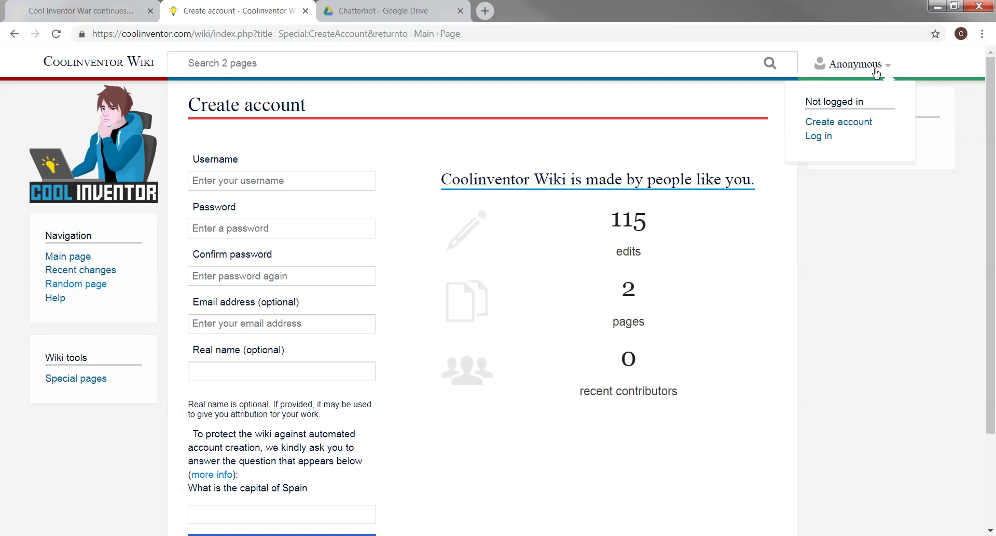
# Log in to Coolinventor Wiki using the saved username and the account password
pyautogui.click(826, 137)
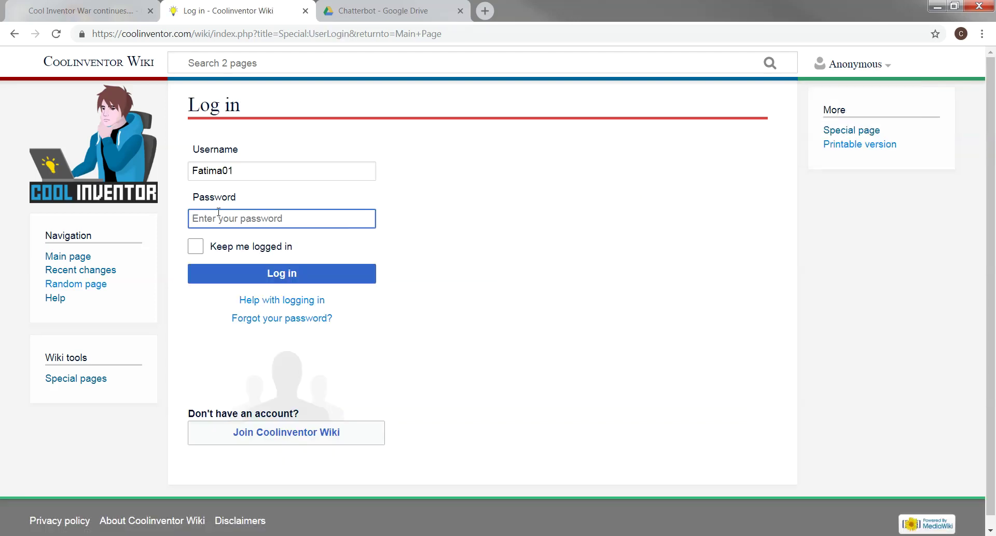
pyautogui.write('****')
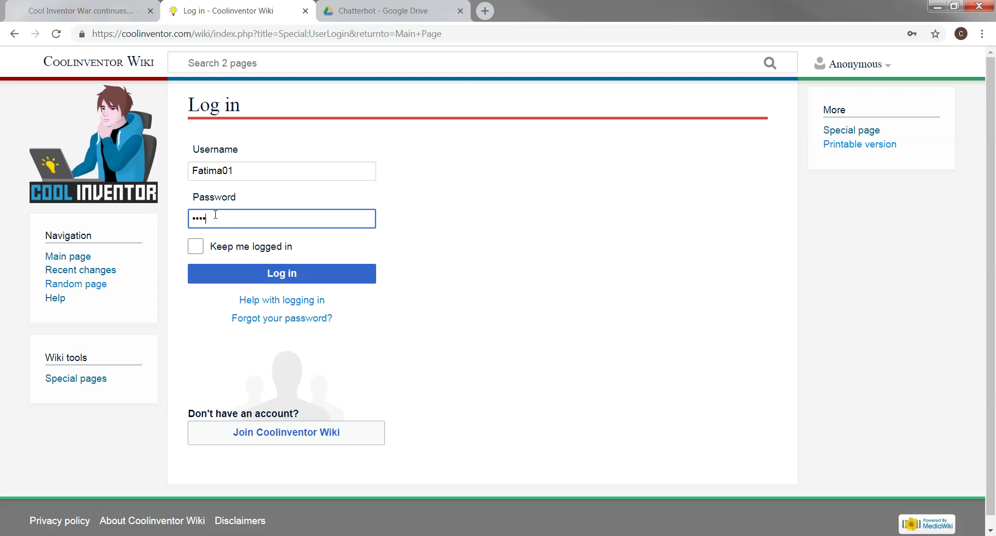
pyautogui.press('Return')
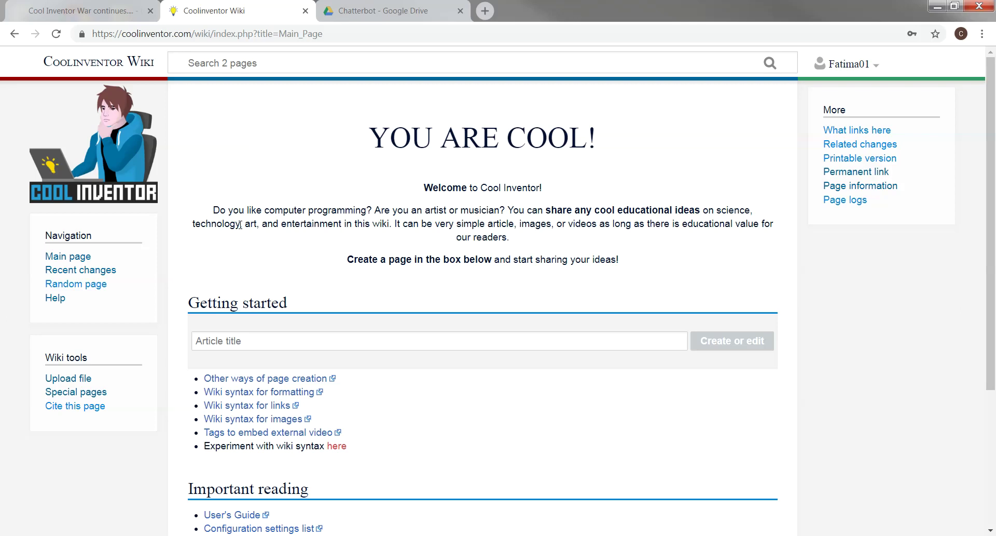
# Dismiss the Article title suggestions and bring up the Chatterbot_article.docx draft in Word
pyautogui.click(276, 342)
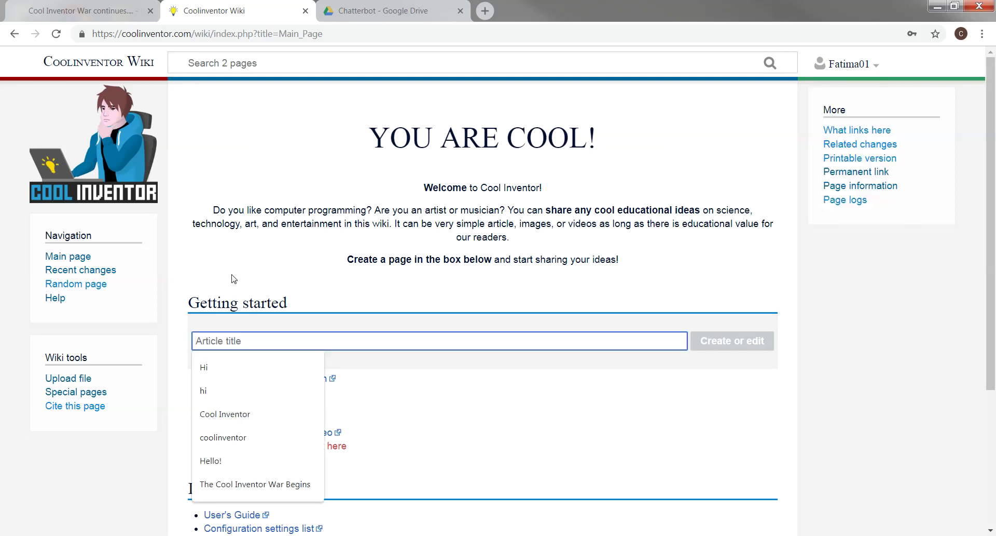
pyautogui.click(237, 290)
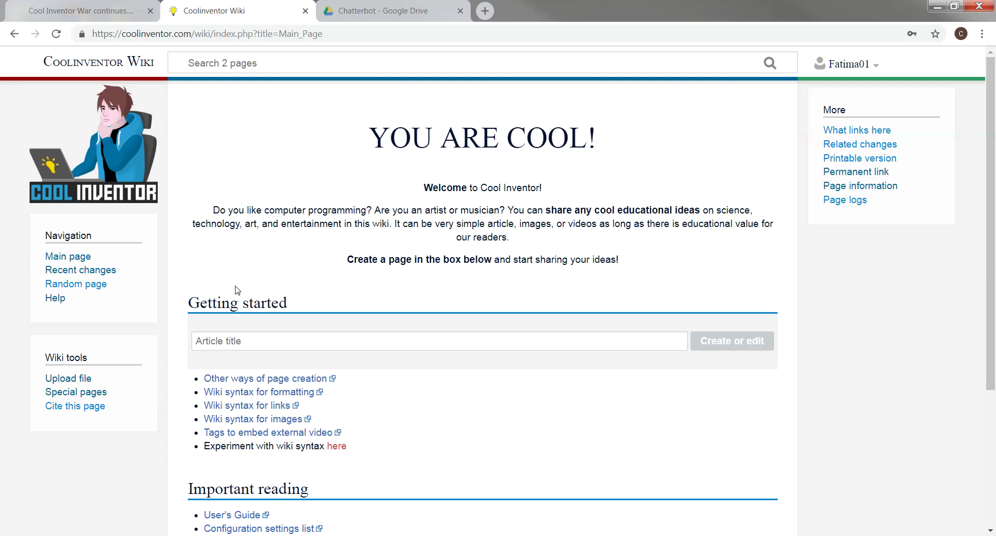
pyautogui.click(489, 535)
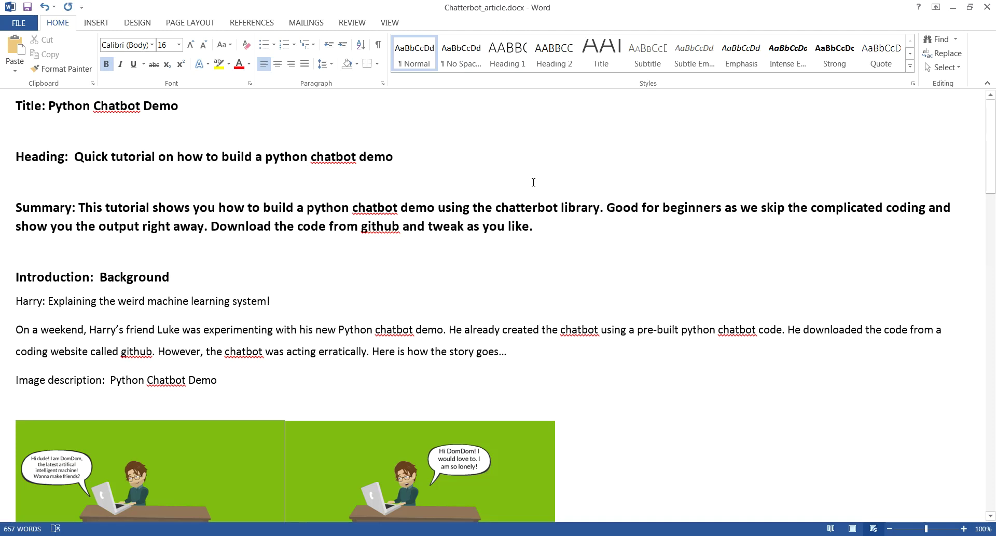
# Select the title label and Summary opening, then scroll down through the Word draft
pyautogui.moveTo(18, 107); pyautogui.dragTo(181, 113)
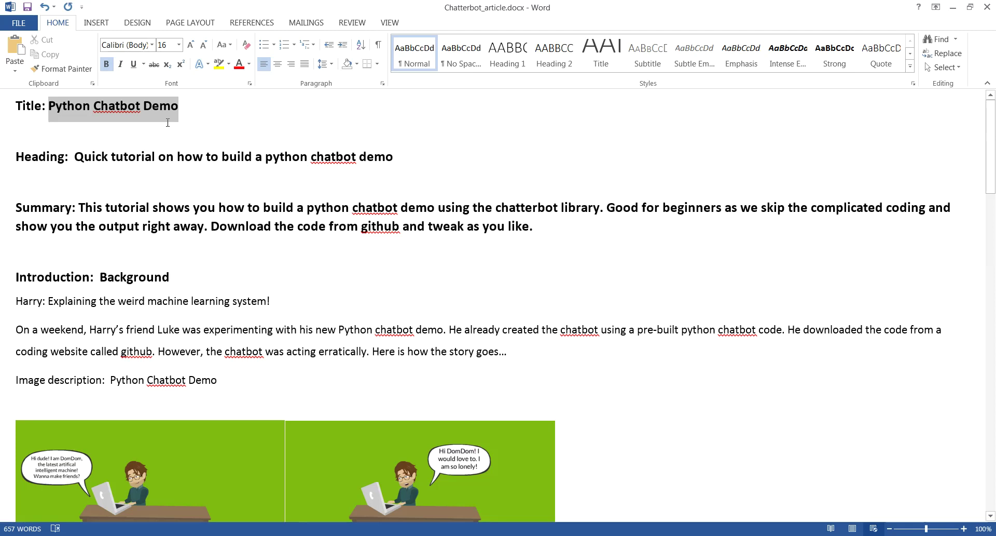
pyautogui.moveTo(16, 157); pyautogui.dragTo(67, 219)
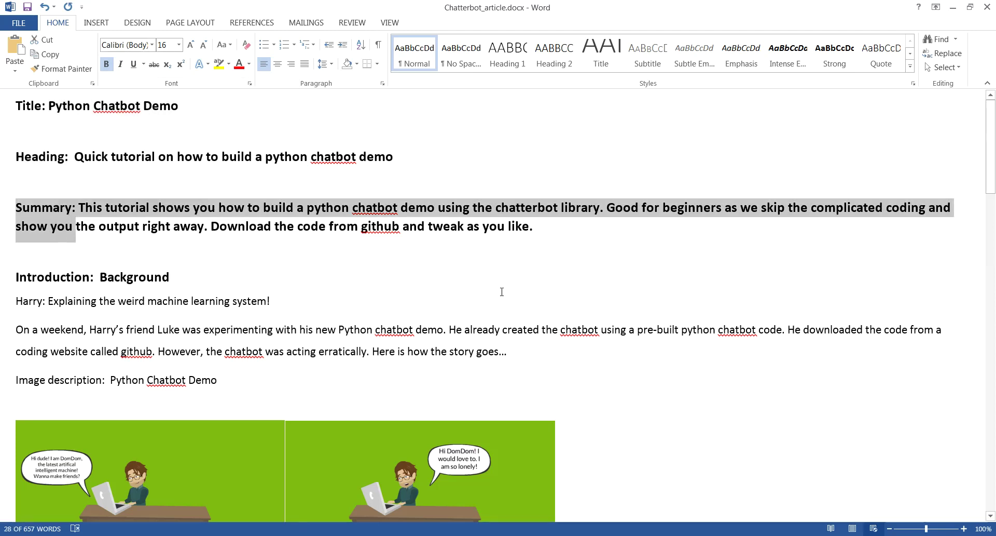
pyautogui.scroll(-1, 503, 294)
pyautogui.scroll(1, 506, 289)
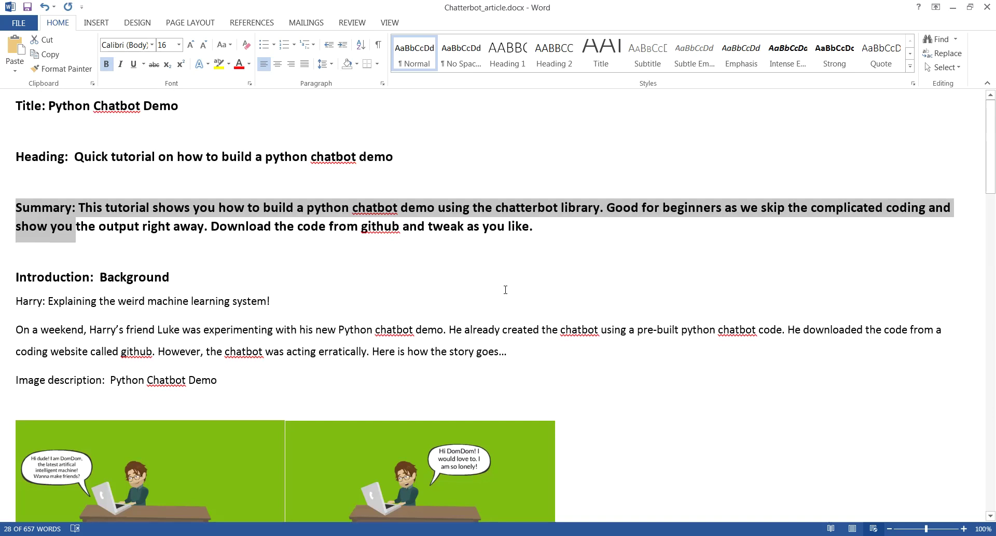
pyautogui.scroll(-6, 506, 289)
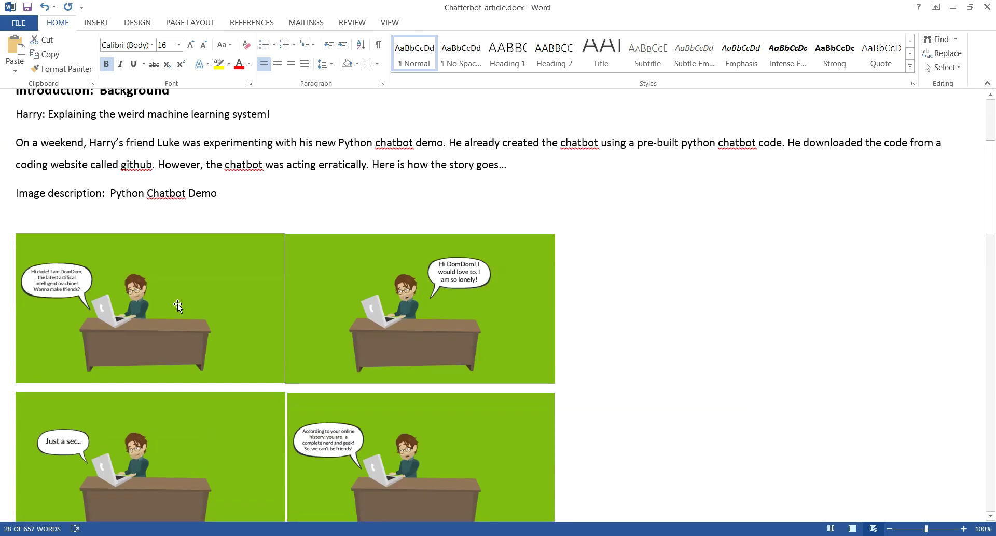
pyautogui.scroll(-8, 515, 437)
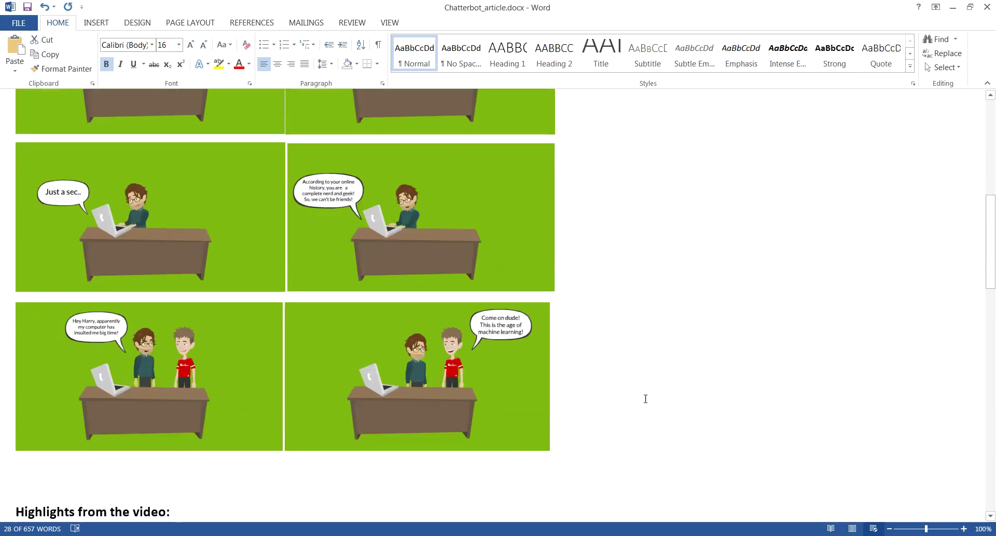
pyautogui.scroll(-7, 653, 400)
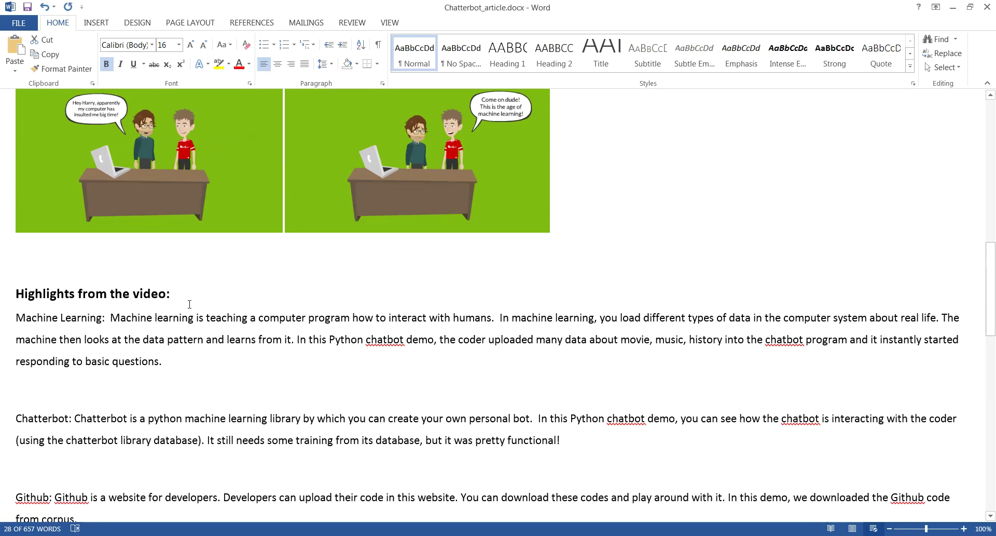
pyautogui.scroll(-15, 417, 318)
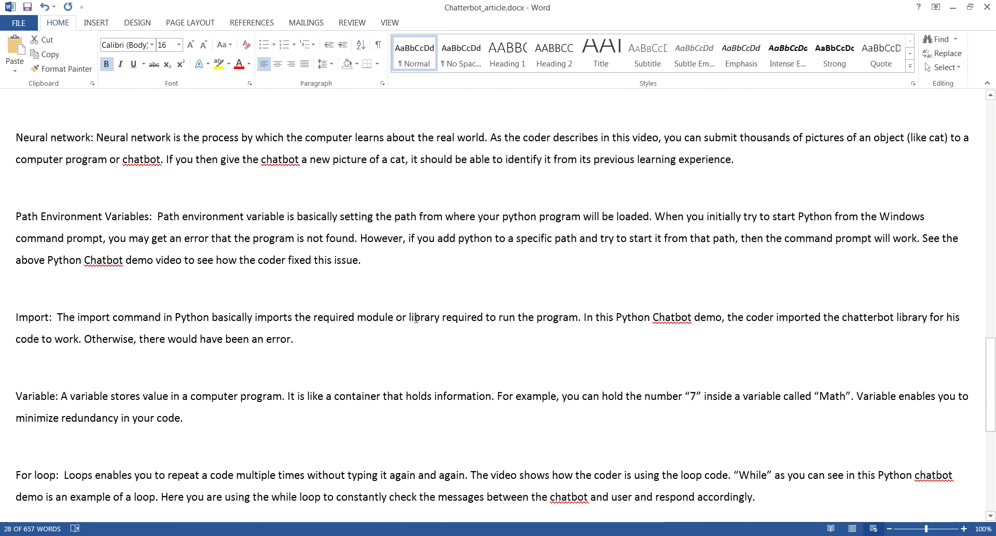
pyautogui.scroll(-8, 416, 318)
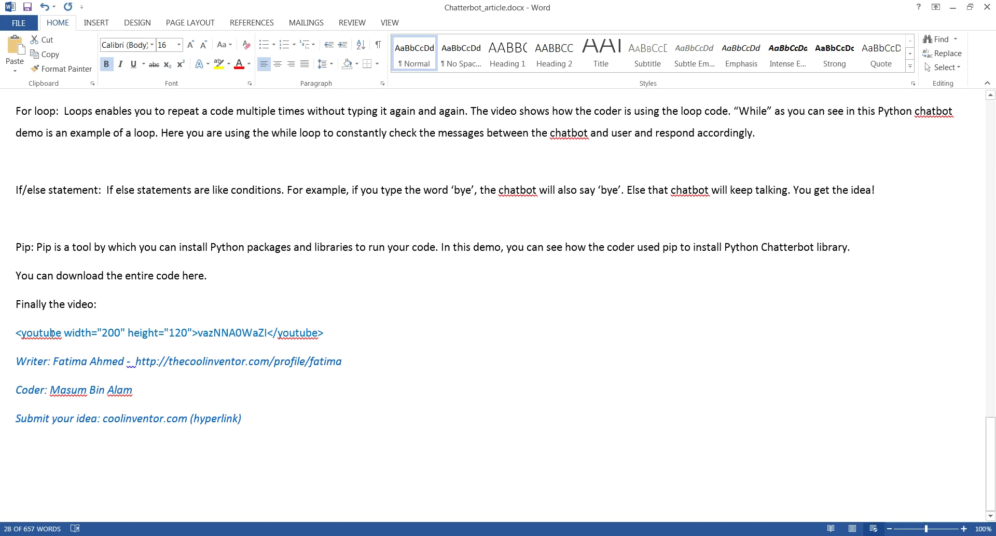
# Check the YouTube embed and 'You can download the entire code here.' lines, then return to Chrome
pyautogui.moveTo(17, 336); pyautogui.dragTo(333, 334)
pyautogui.click(471, 373)
pyautogui.scroll(18, 509, 378)
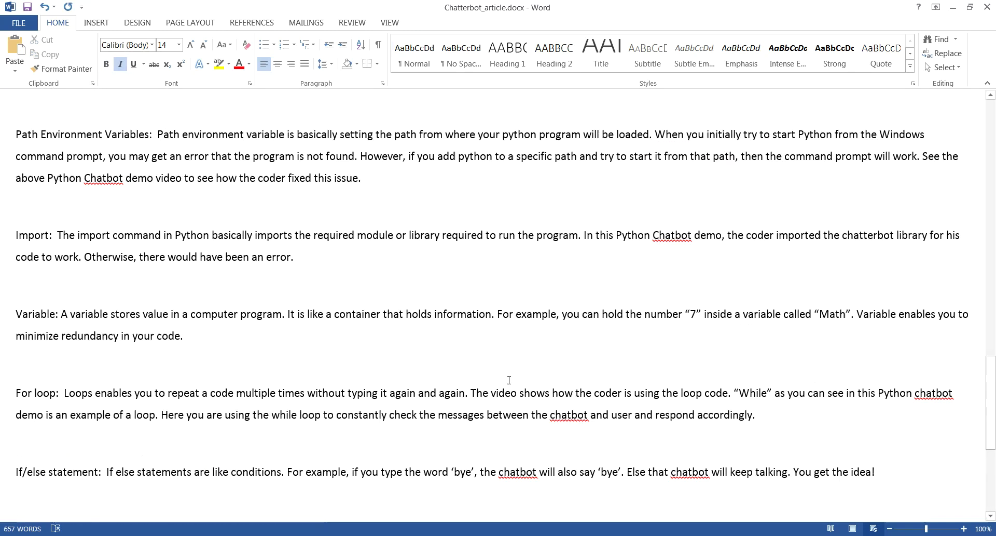
pyautogui.scroll(15, 509, 380)
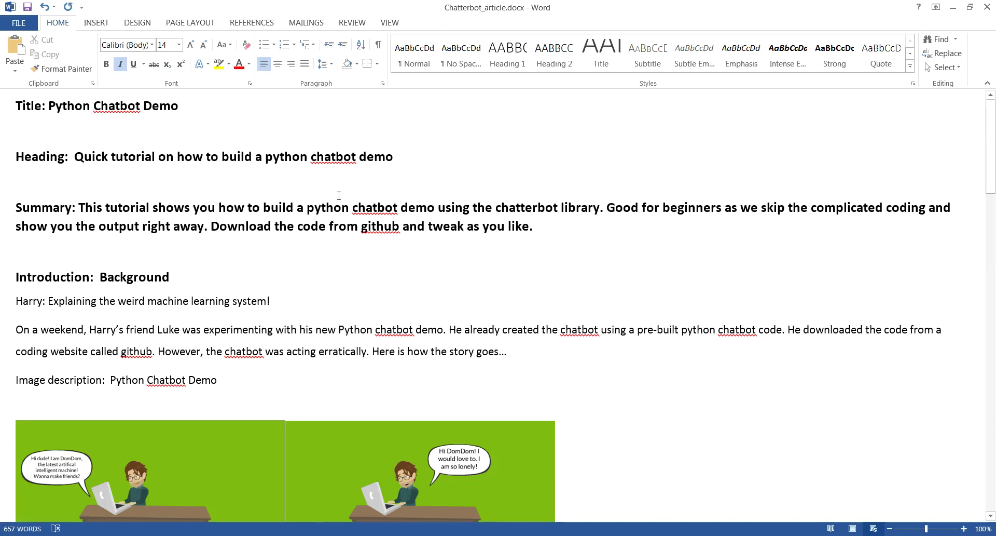
pyautogui.scroll(-13, 401, 325)
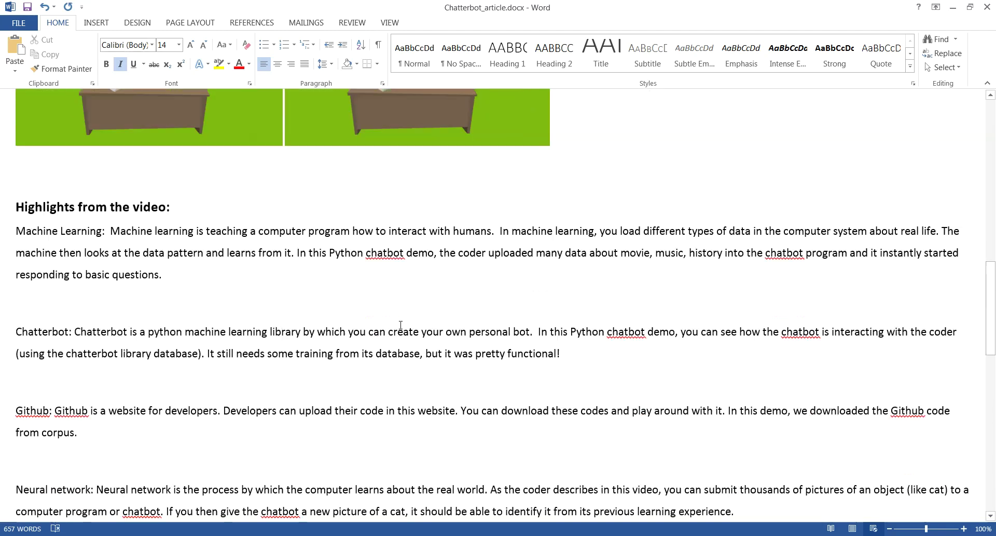
pyautogui.scroll(-10, 400, 325)
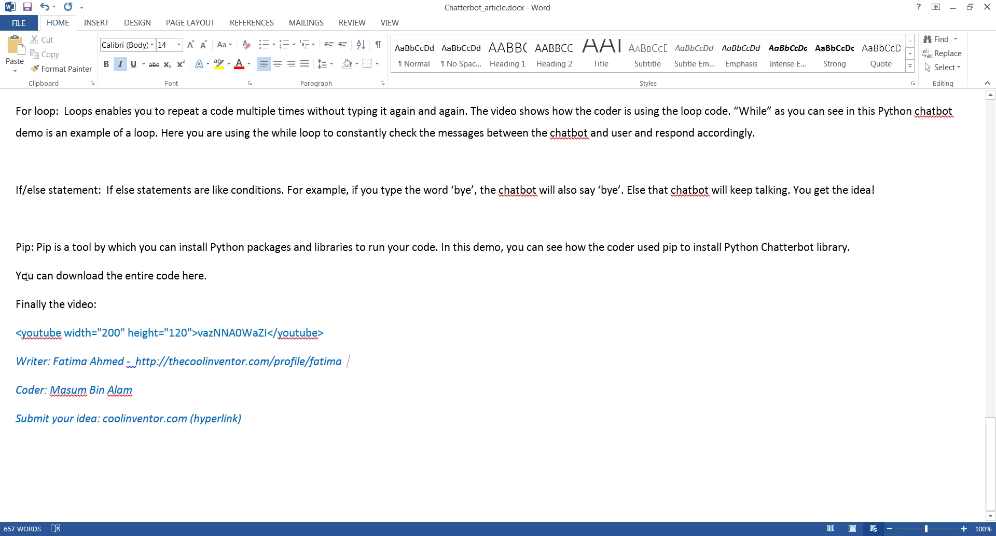
pyautogui.moveTo(14, 275); pyautogui.dragTo(213, 282)
pyautogui.click(307, 284)
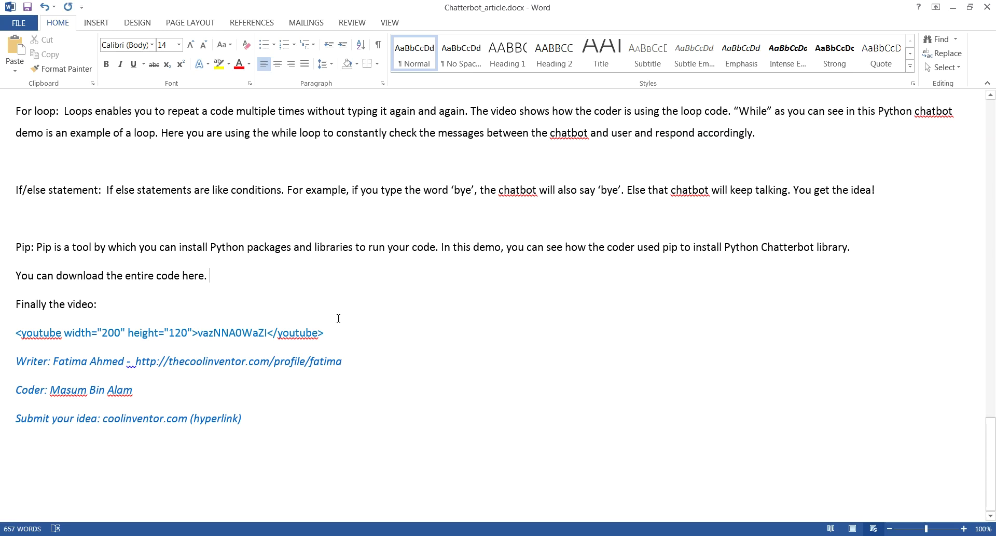
pyautogui.click(284, 531)
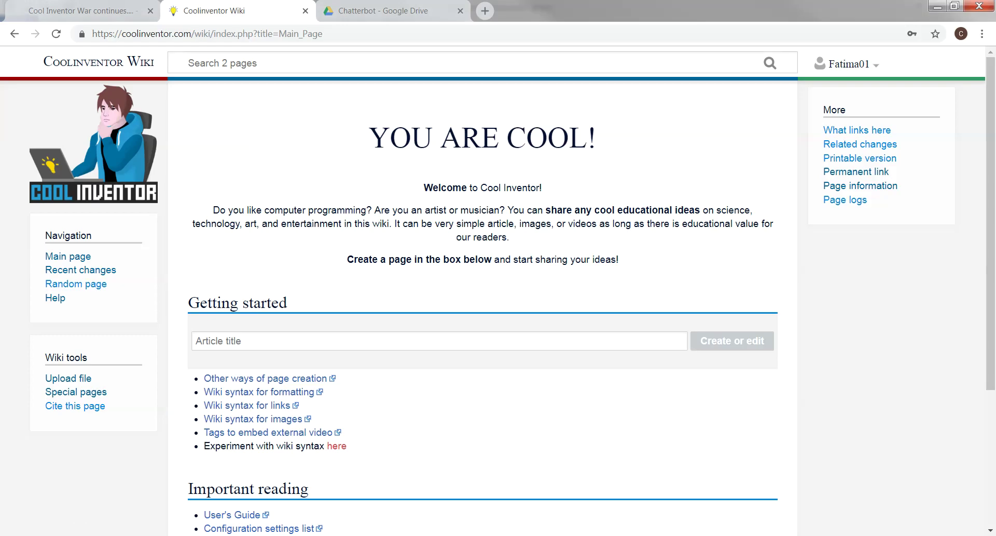
# Browse the Chatterbot Google Drive folder's comic pictures and files, then return to Word
pyautogui.click(381, 15)
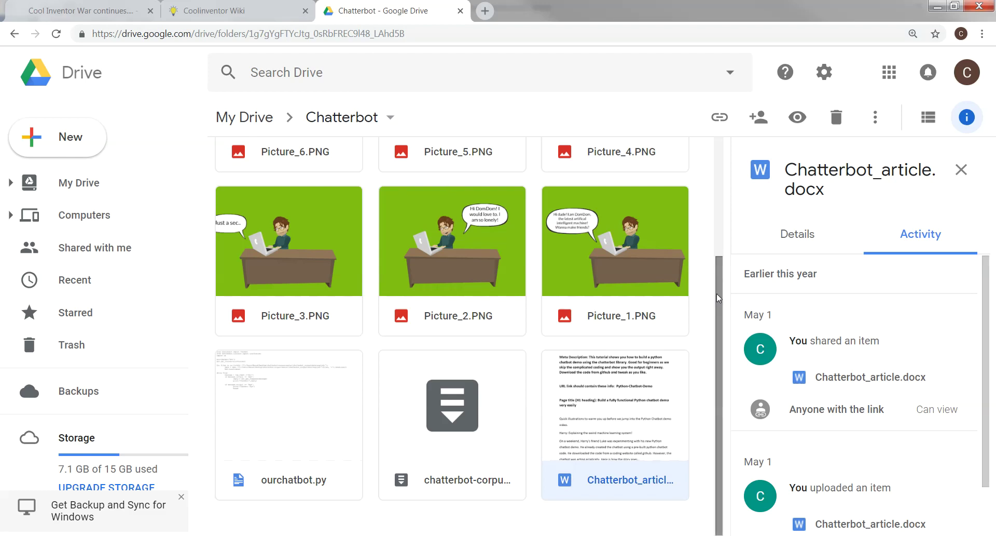
pyautogui.scroll(1, 721, 234)
pyautogui.scroll(3, 721, 228)
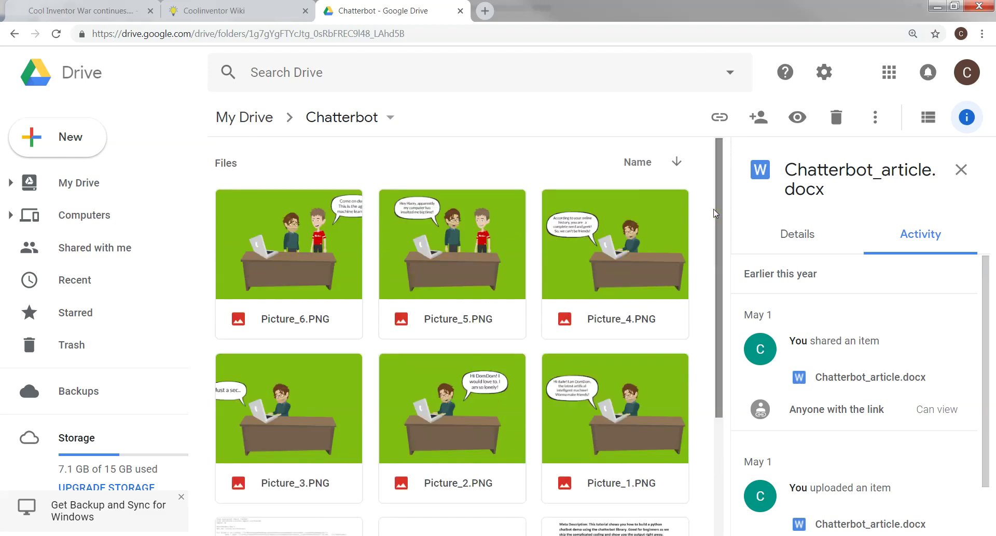
pyautogui.moveTo(718, 208); pyautogui.dragTo(734, 411)
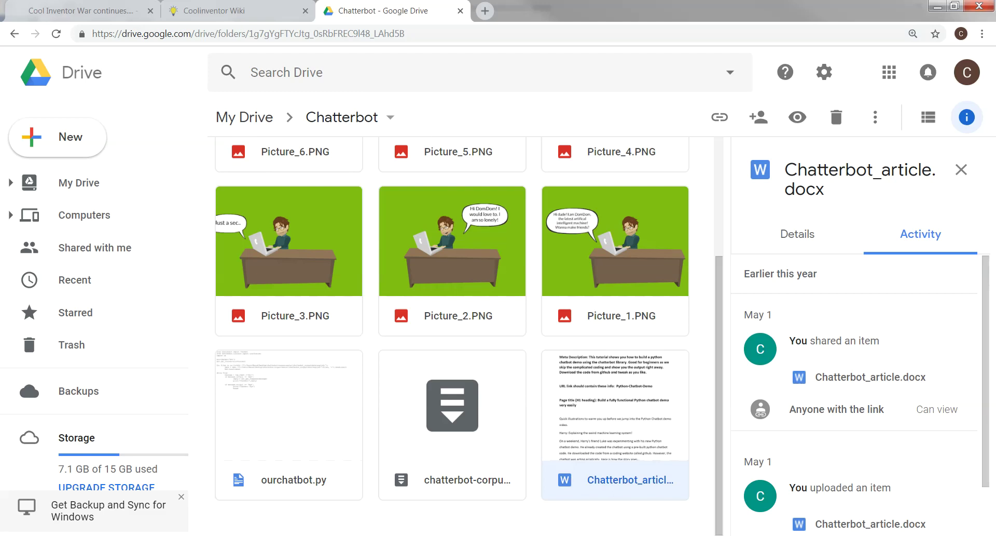
pyautogui.hotkey('alt', 'Tab')
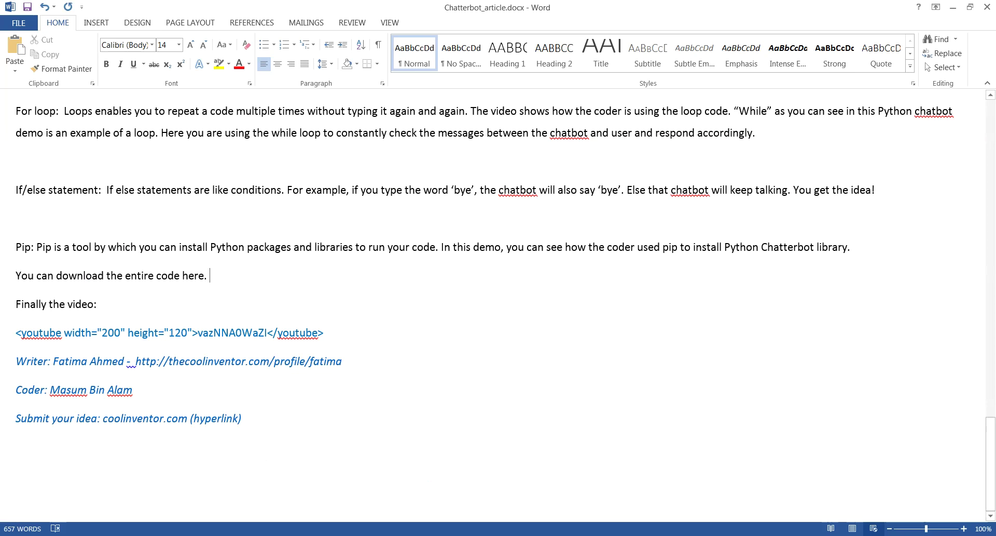
# Copy the title 'Python Chatbot Demo' from the Word draft and return to the Coolinventor Wiki main page
pyautogui.moveTo(991, 446); pyautogui.dragTo(992, 101)
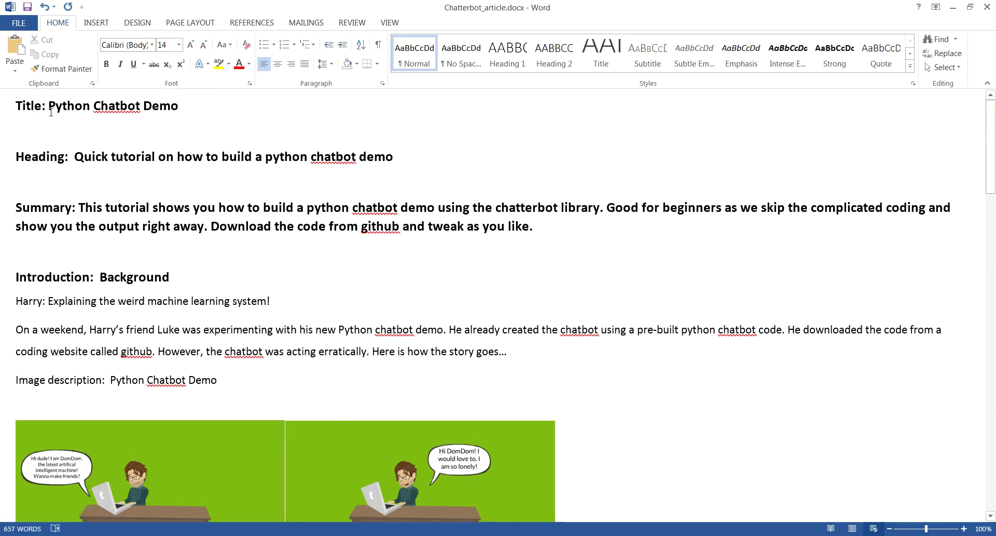
pyautogui.moveTo(50, 104); pyautogui.dragTo(153, 118)
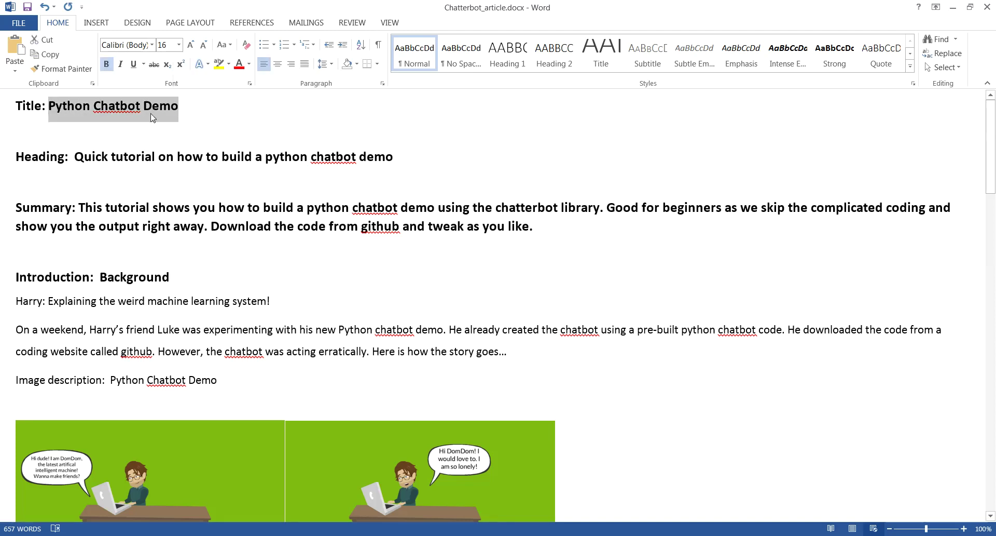
pyautogui.rightClick(152, 116)
pyautogui.click(177, 138)
pyautogui.hotkey('alt', 'Tab')
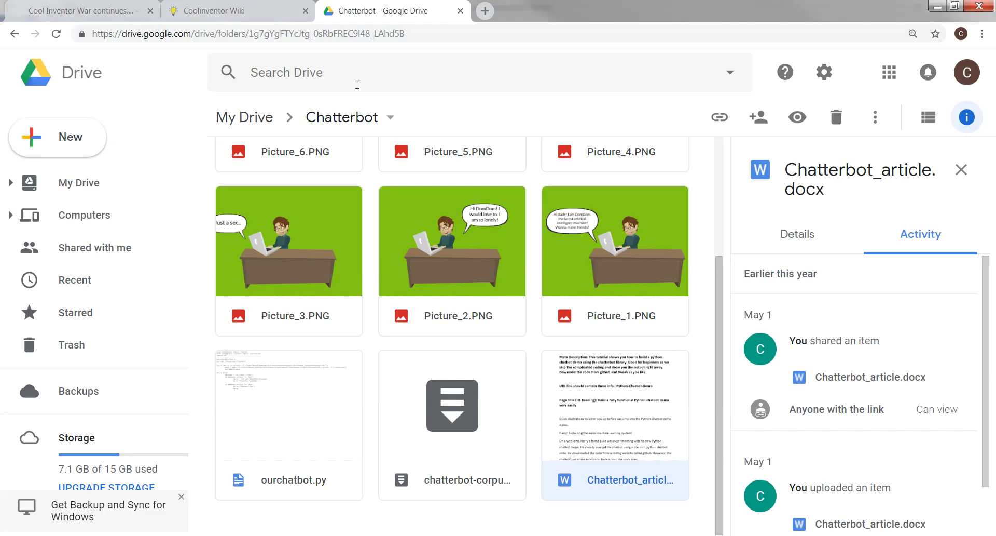
pyautogui.click(226, 15)
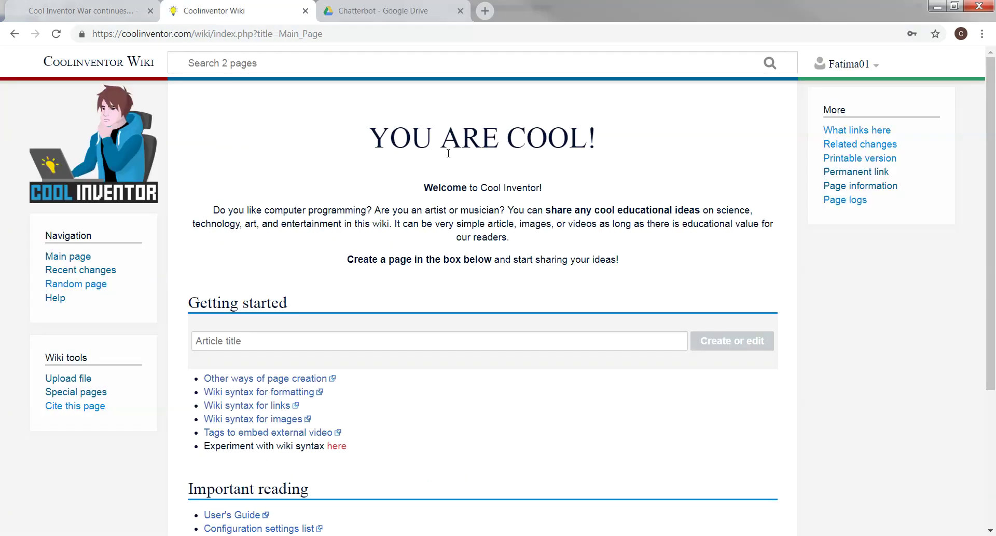
# Paste 'Python Chatbot Demo' as the article title and create the new page
pyautogui.click(217, 343)
pyautogui.rightClick(216, 343)
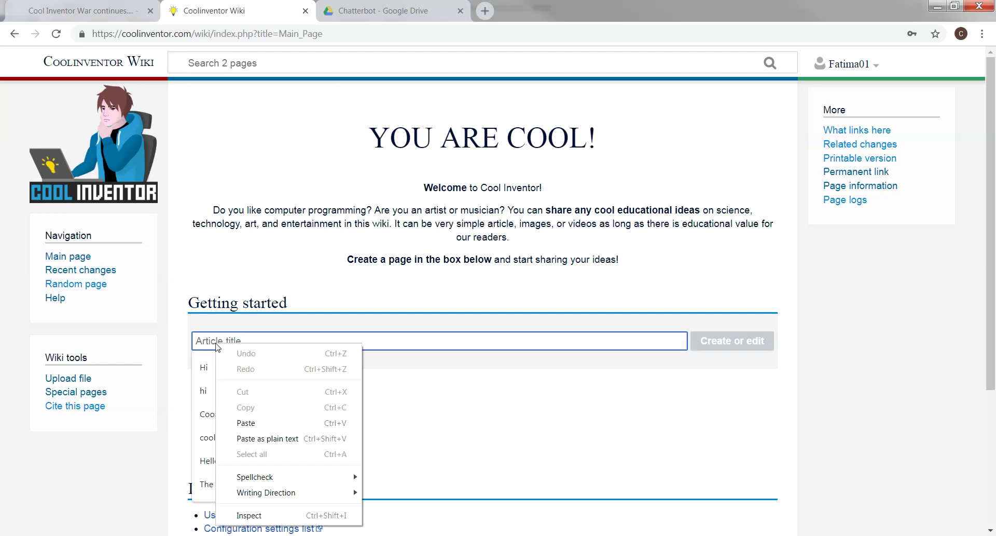
pyautogui.click(249, 425)
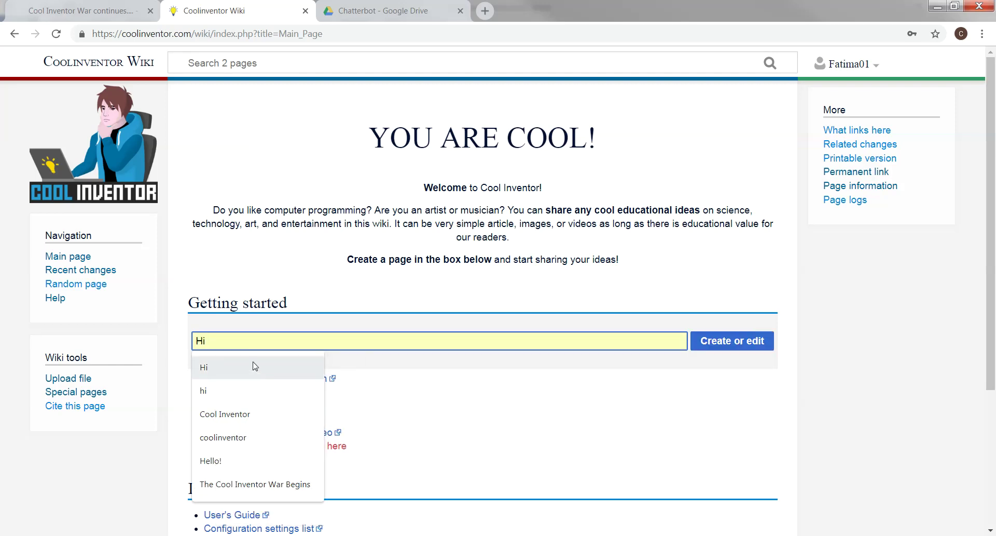
pyautogui.hotkey('ctrl', 'v')
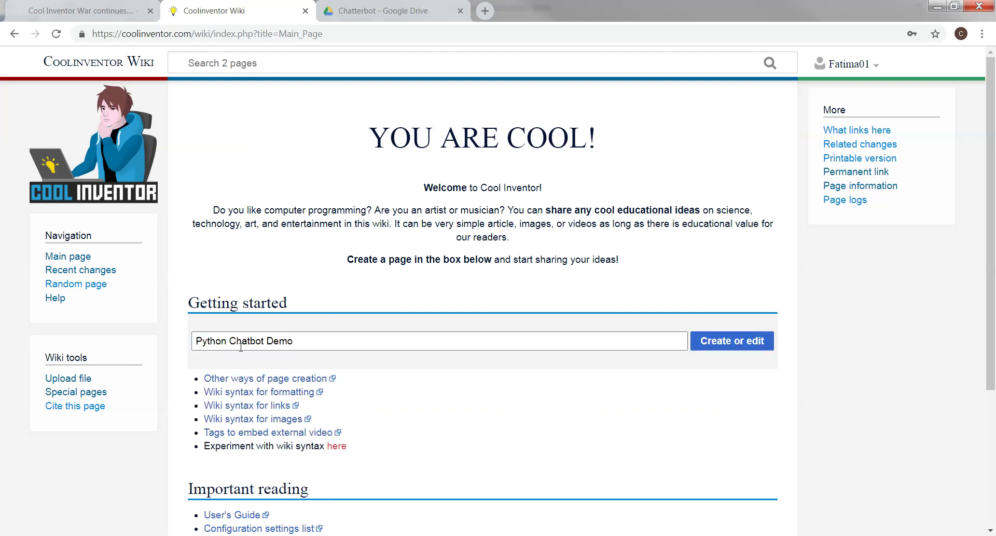
pyautogui.click(734, 341)
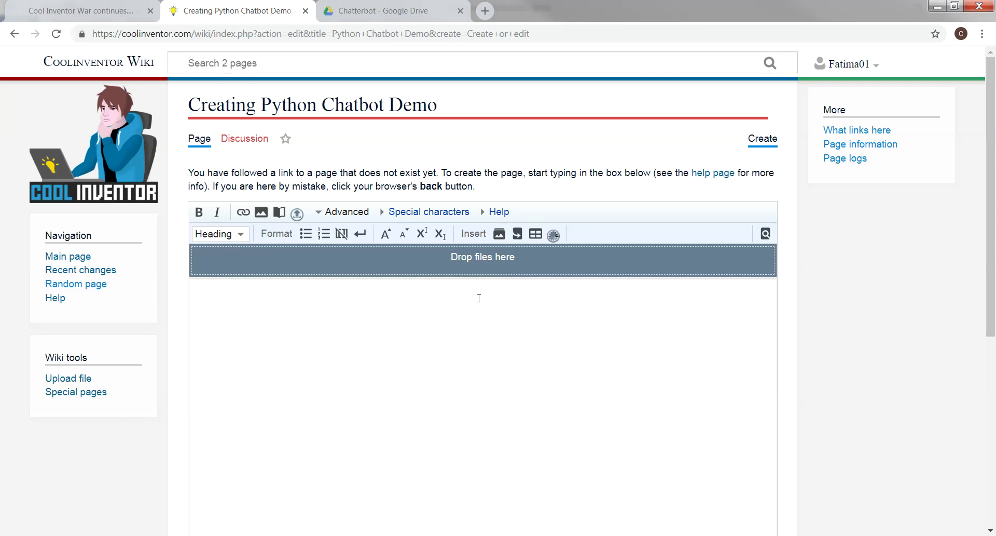
# Look over the empty editor, then return to the Word article's Heading line
pyautogui.scroll(-6, 479, 297)
pyautogui.scroll(6, 479, 297)
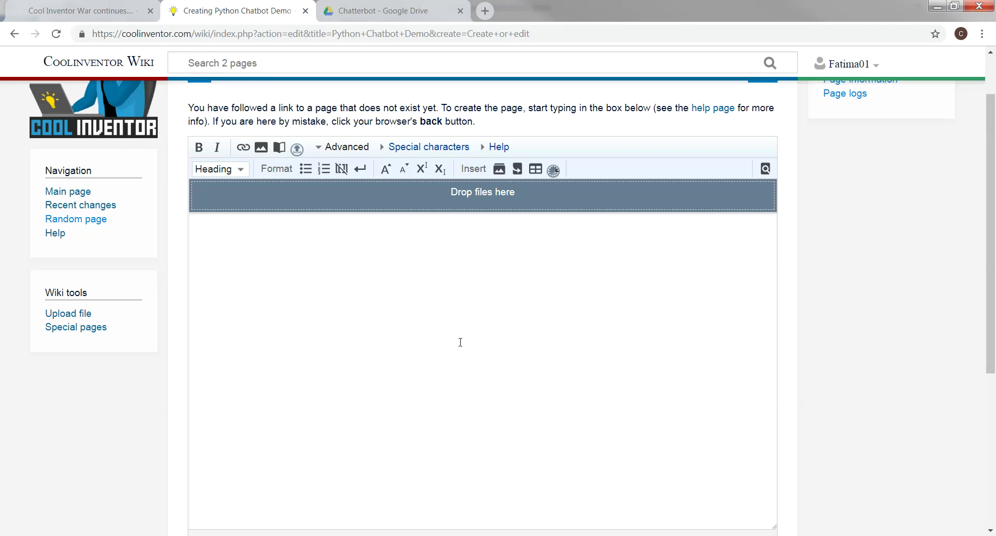
pyautogui.scroll(1, 460, 342)
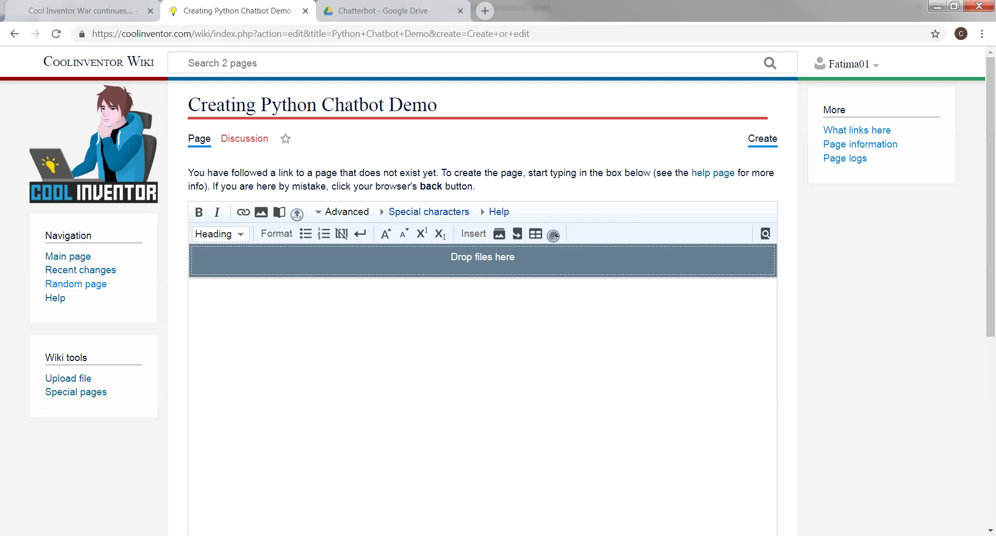
pyautogui.hotkey('alt', 'Tab')
pyautogui.click(125, 155)
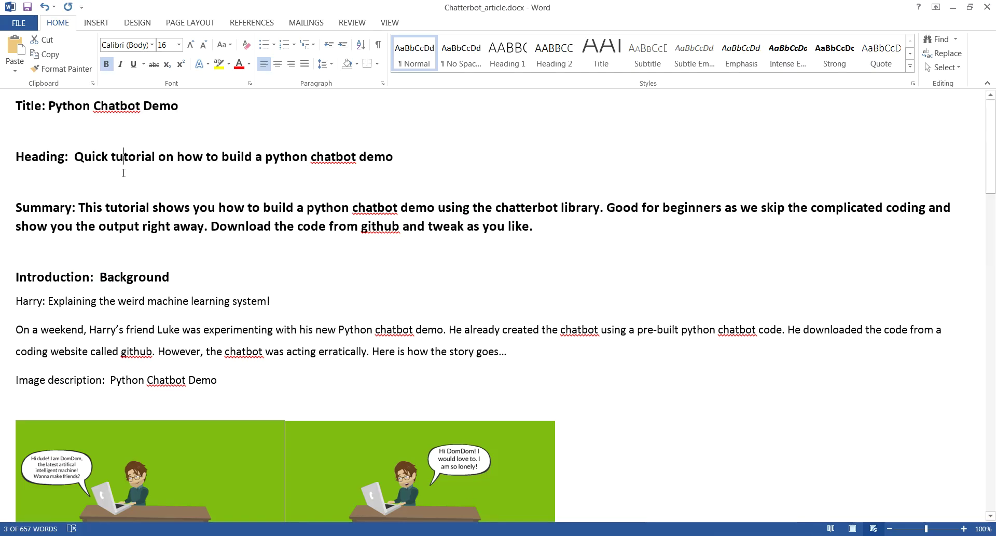
# Copy 'Quick tutorial on how to build a python chatbot demo' from Word, then minimize Word
pyautogui.moveTo(15, 159); pyautogui.dragTo(74, 161)
pyautogui.click(75, 157)
pyautogui.moveTo(76, 156); pyautogui.dragTo(401, 161)
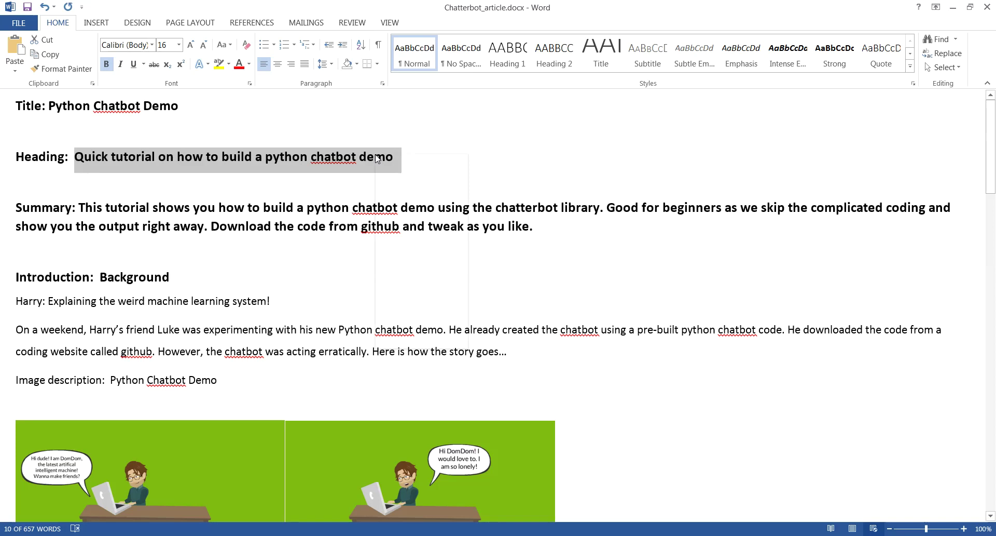
pyautogui.rightClick(376, 156)
pyautogui.click(404, 179)
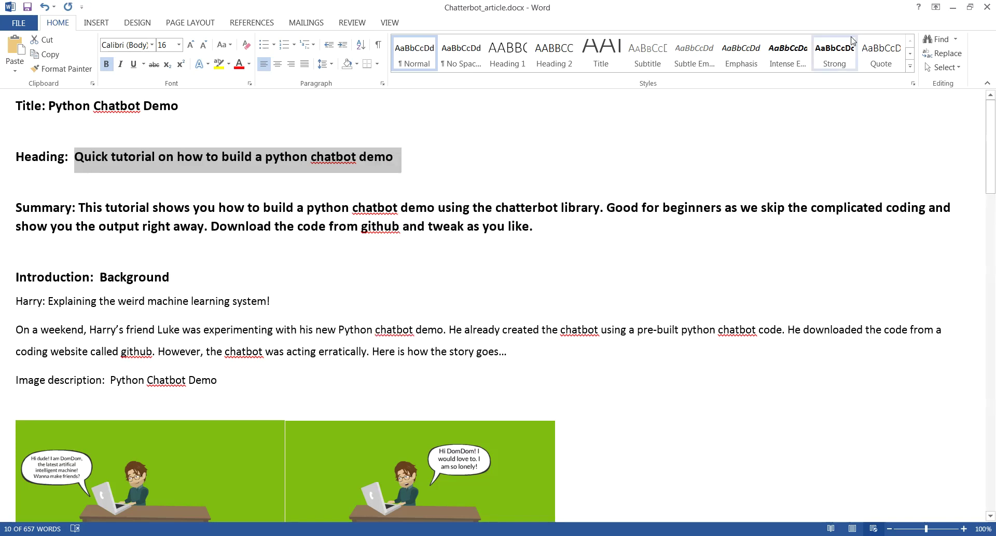
pyautogui.click(954, 8)
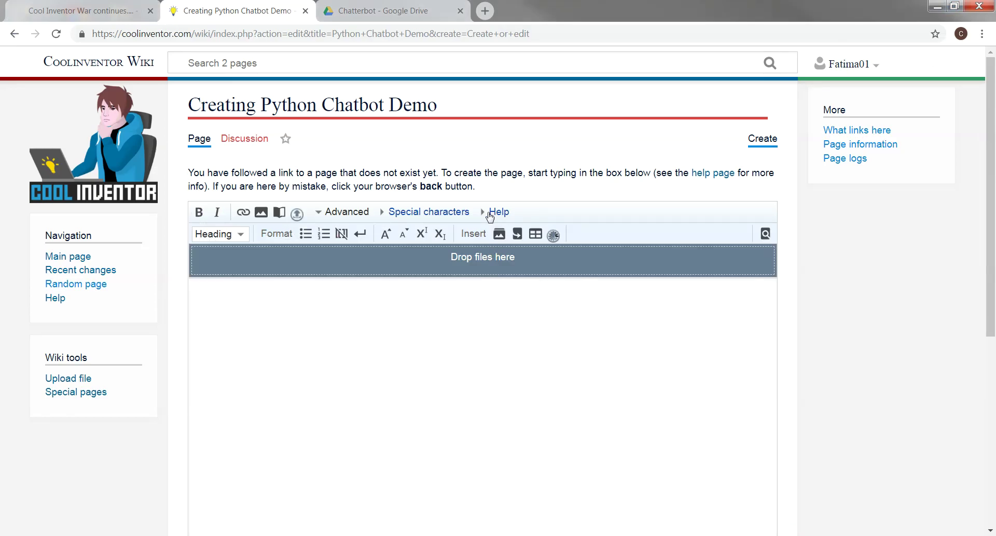
# Insert a level 2 heading reading 'Quick tutorial on how to build a python chatbot demo' as plain text
pyautogui.click(233, 236)
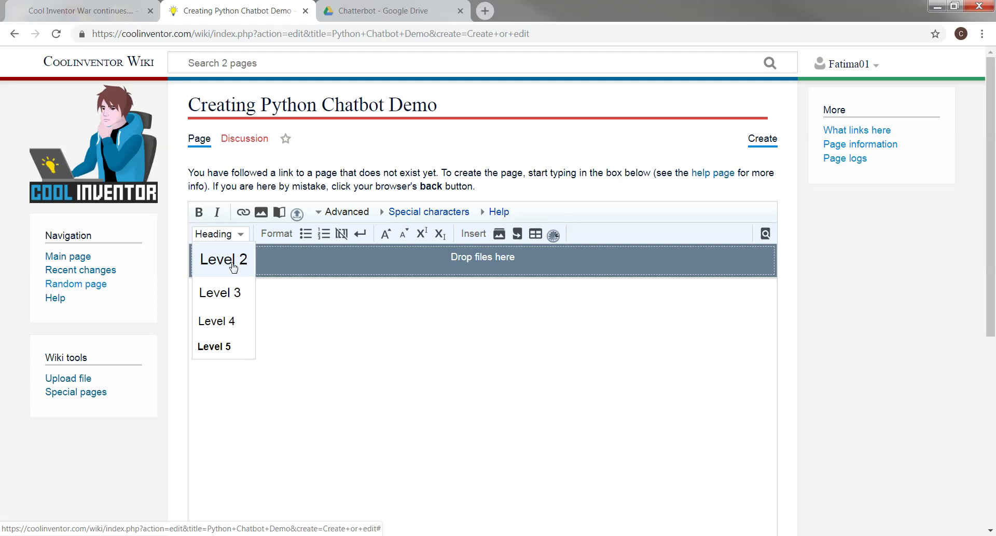
pyautogui.click(233, 266)
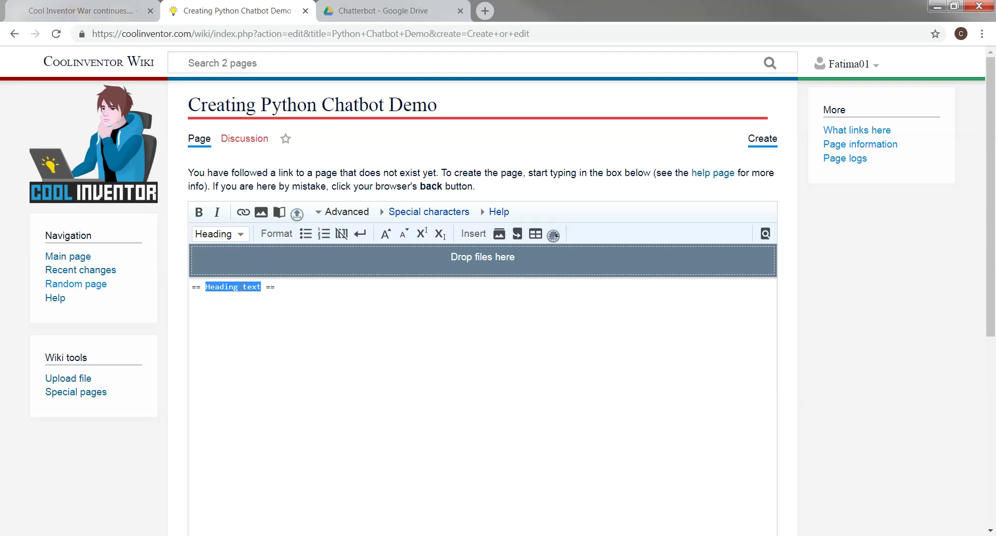
pyautogui.rightClick(242, 286)
pyautogui.click(270, 343)
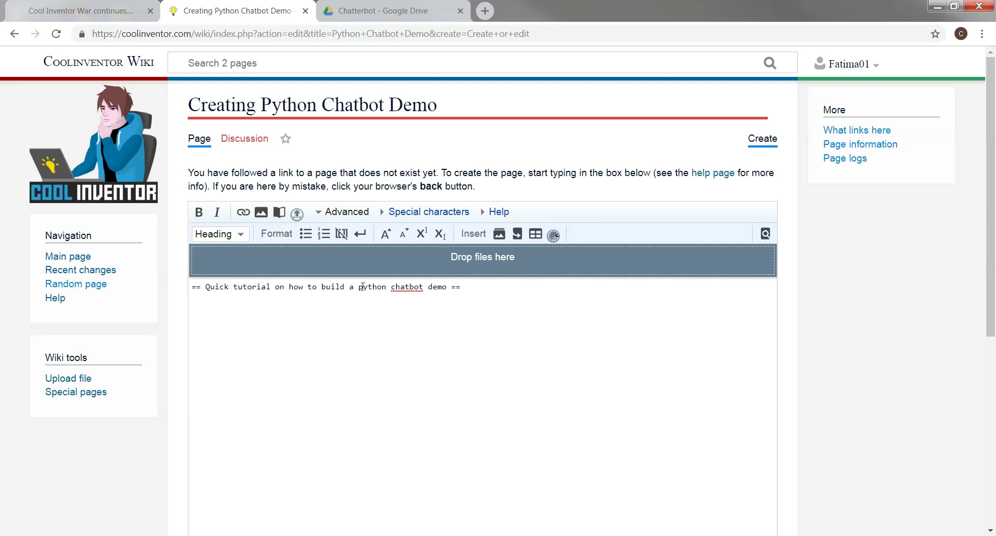
pyautogui.hotkey('alt', 'Tab')
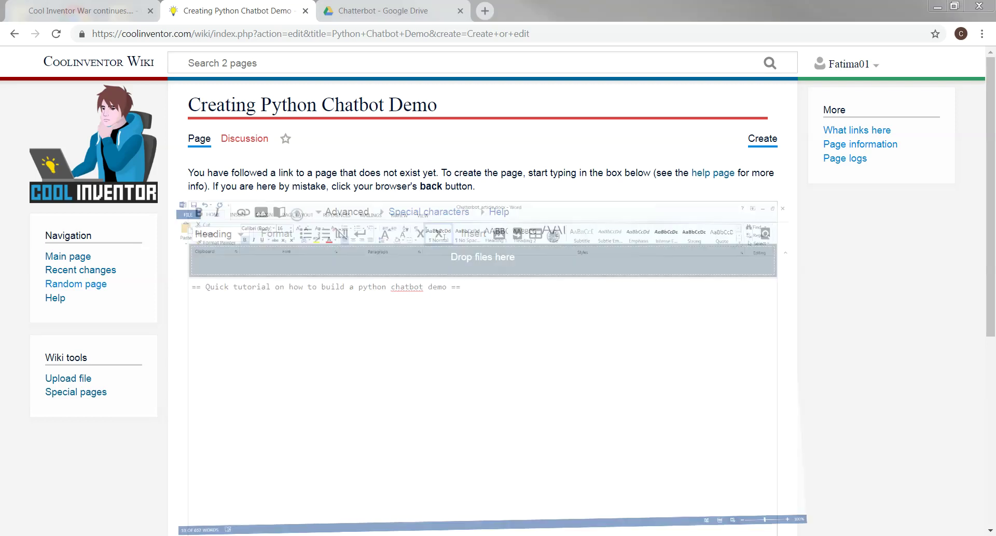
# Review the Summary paragraph in the Word article
pyautogui.click(457, 160)
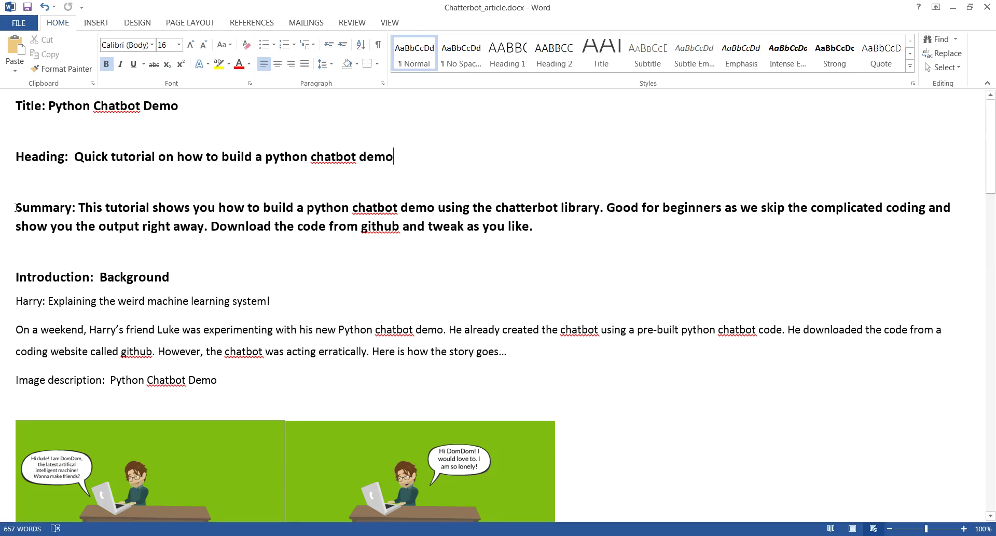
pyautogui.moveTo(16, 208); pyautogui.dragTo(553, 229)
pyautogui.click(81, 207)
pyautogui.click(496, 291)
# Add a bold 'Summary' line under the wiki page heading
pyautogui.click(954, 7)
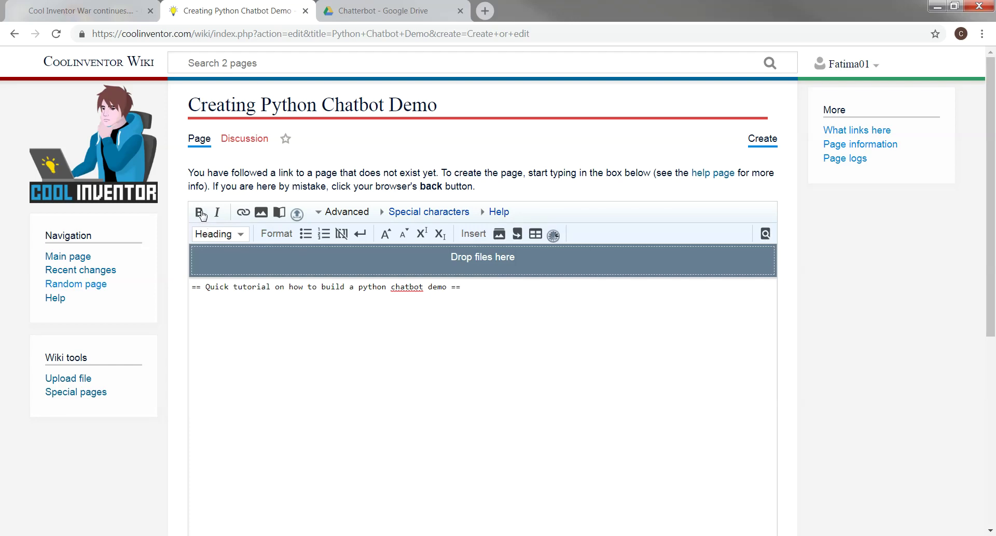
pyautogui.click(200, 217)
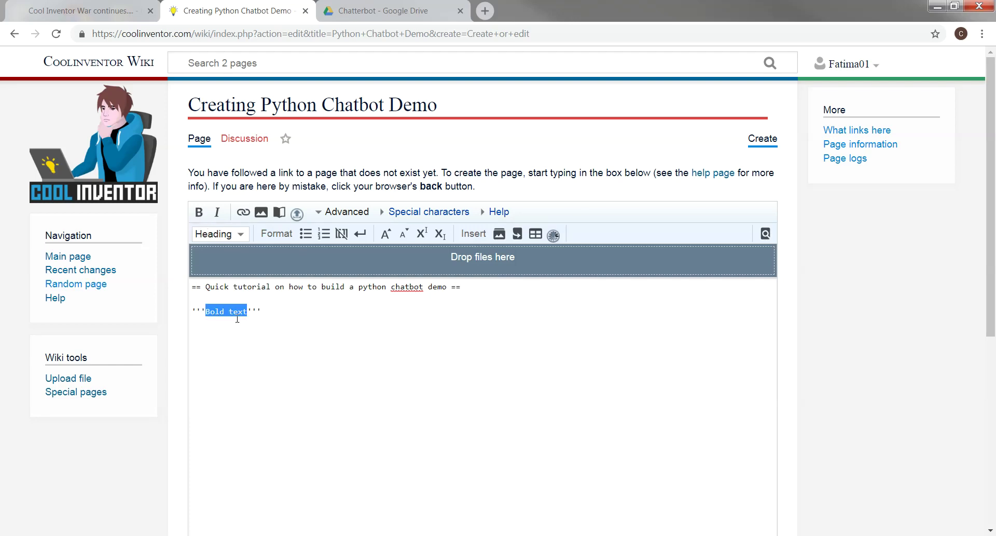
pyautogui.write('Summary')
# Copy the summary paragraph from Word and paste it below the bold Summary line
pyautogui.hotkey('alt', 'Tab')
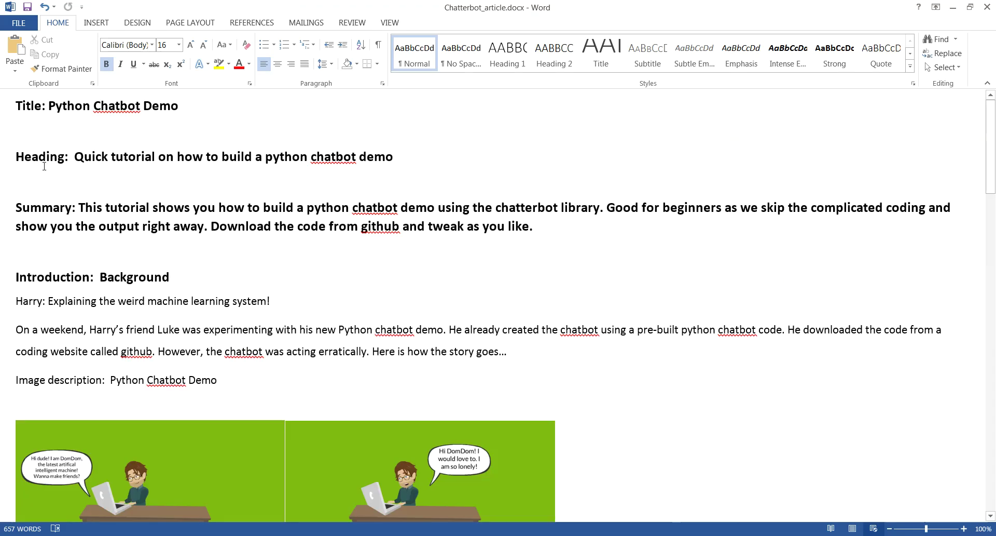
pyautogui.moveTo(81, 207); pyautogui.dragTo(565, 232)
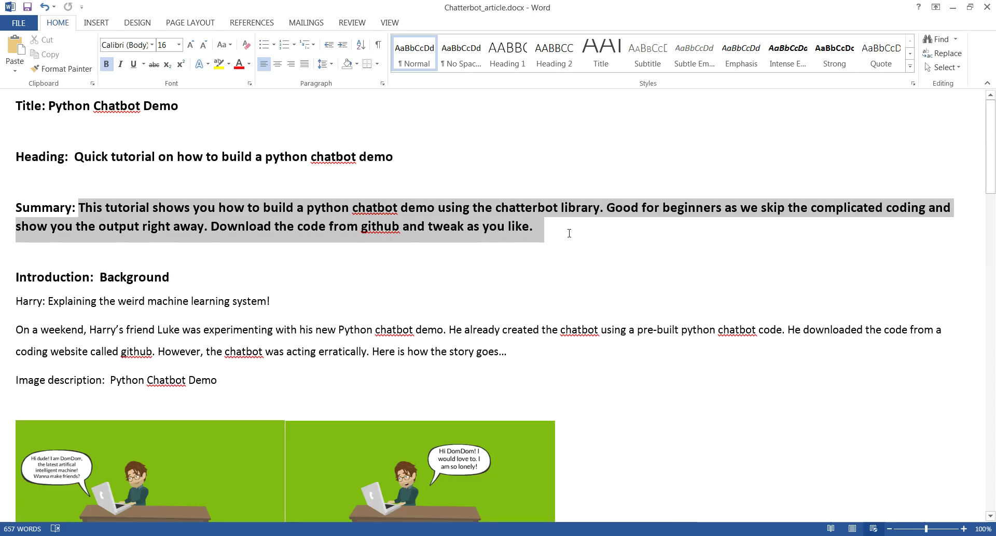
pyautogui.rightClick(478, 212)
pyautogui.click(511, 238)
pyautogui.hotkey('alt', 'Tab')
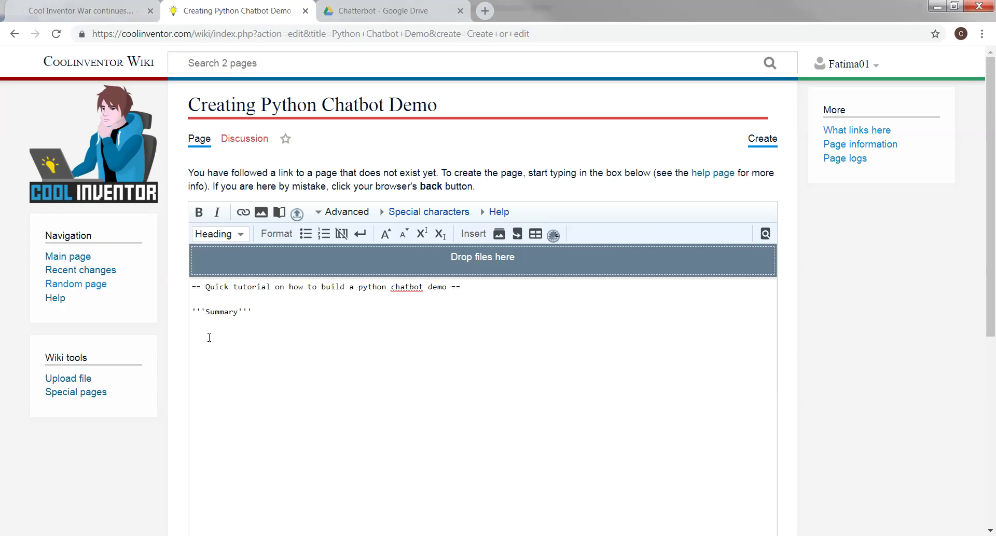
pyautogui.rightClick(210, 337)
pyautogui.click(236, 410)
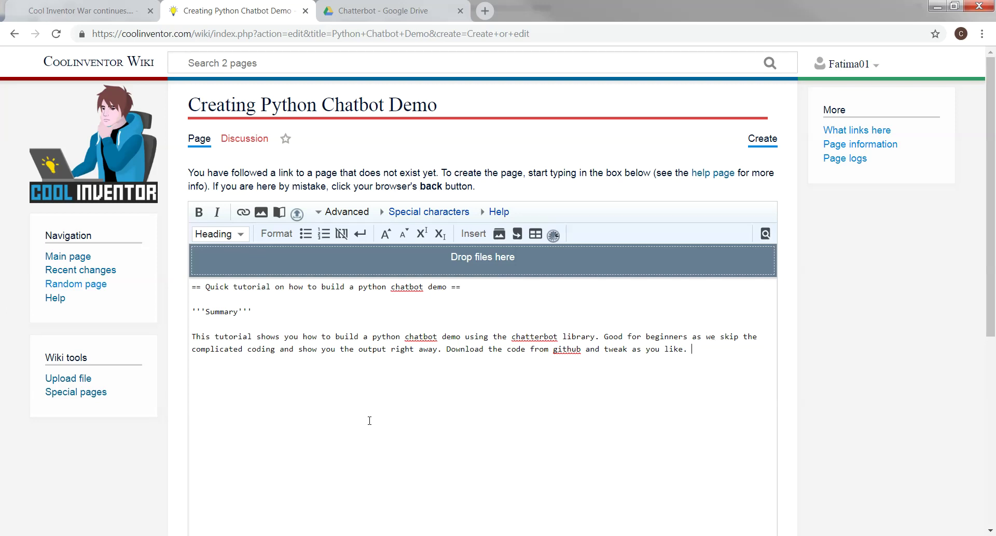
pyautogui.hotkey('alt', 'Tab')
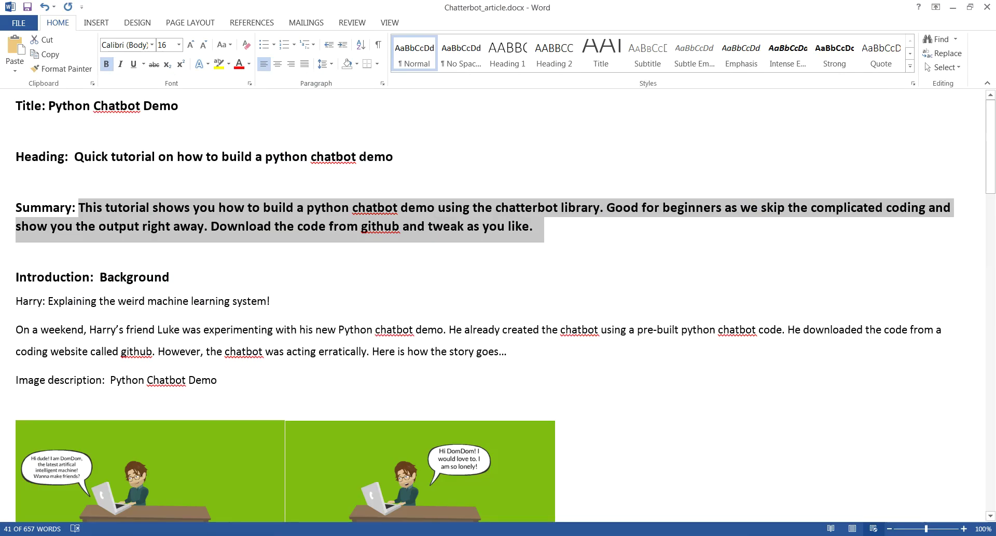
# Copy the 'Introduction: Background' heading from the Word article
pyautogui.click(278, 274)
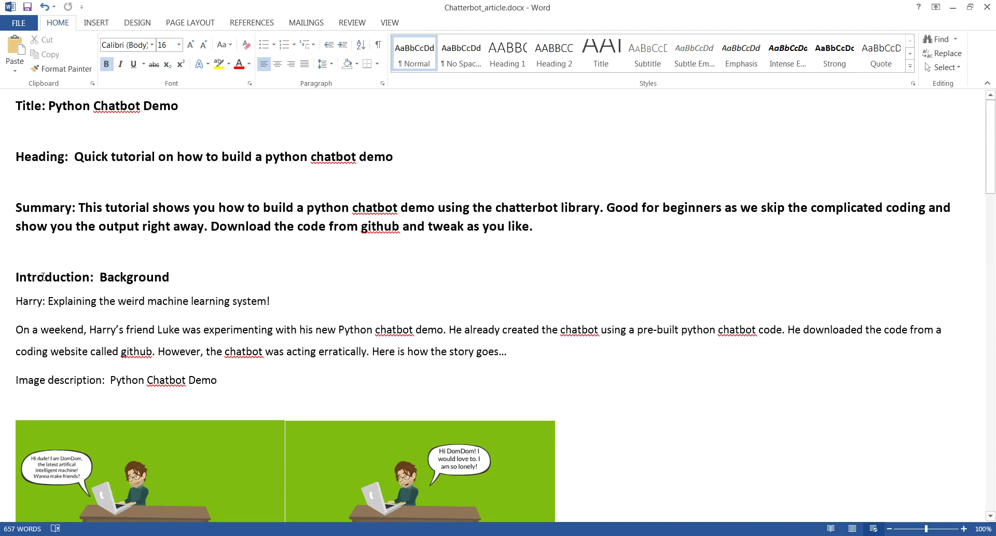
pyautogui.moveTo(16, 276); pyautogui.dragTo(169, 280)
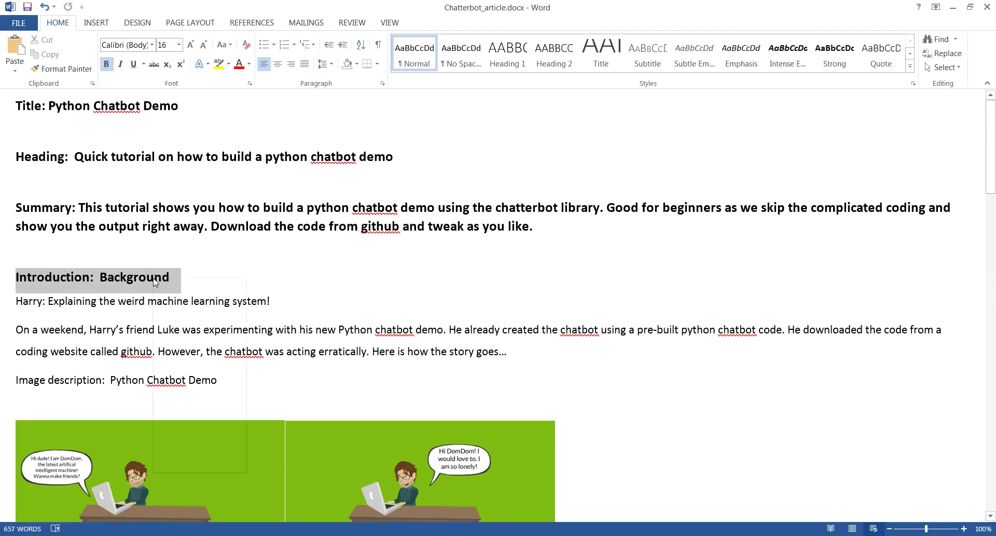
pyautogui.rightClick(155, 279)
pyautogui.click(182, 302)
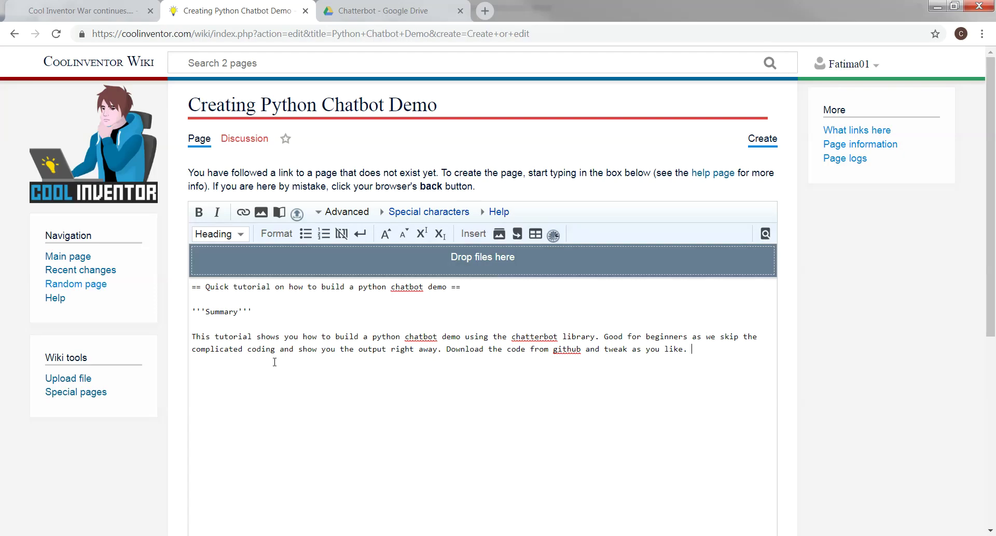
# Paste 'Introduction: Background' below the summary in the wiki editor and make it bold
pyautogui.click(703, 347)
pyautogui.rightClick(216, 373)
pyautogui.click(251, 279)
pyautogui.moveTo(312, 373); pyautogui.dragTo(190, 374)
pyautogui.click(199, 213)
pyautogui.click(201, 388)
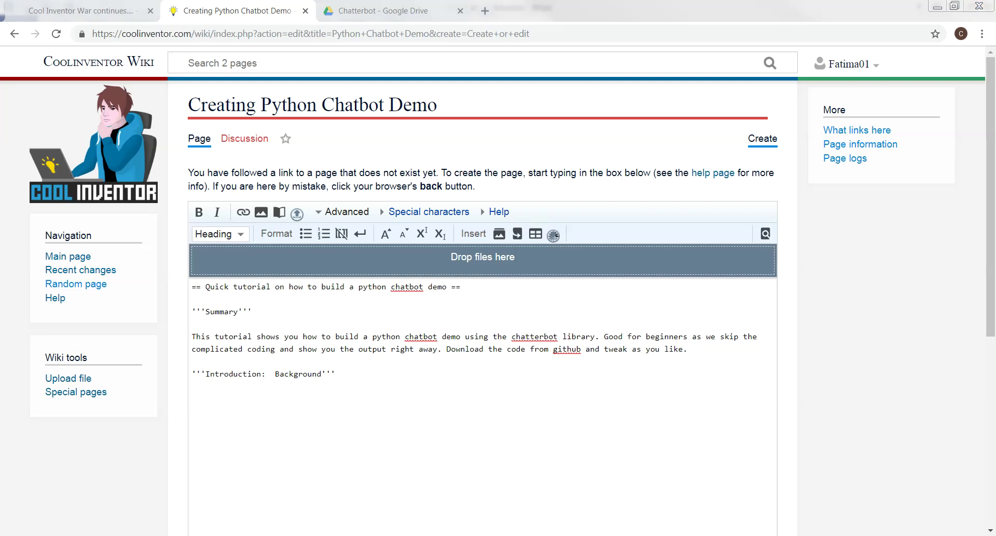
pyautogui.hotkey('alt', 'Tab')
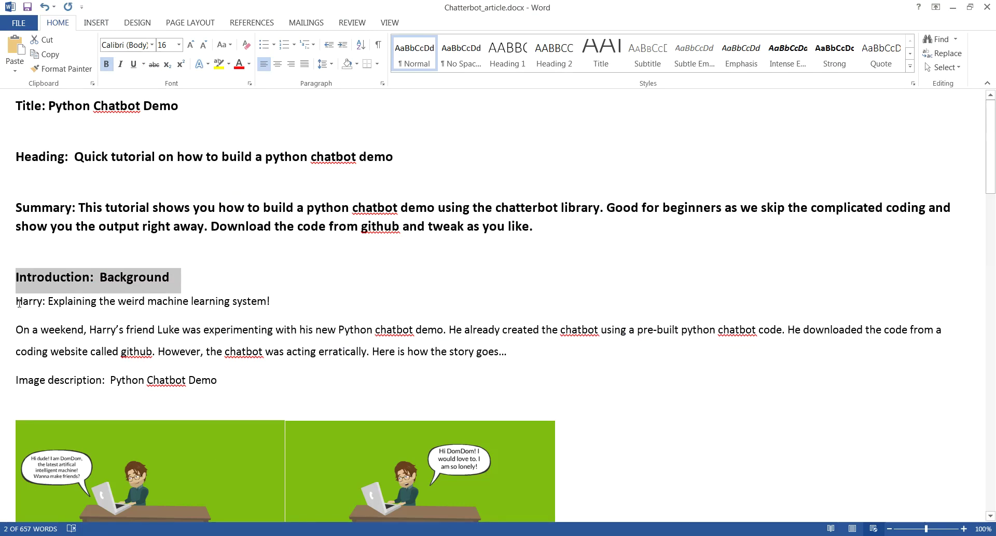
# Copy the 'Harry:' line and Luke's erratic chatbot paragraph from Word into the wiki editor
pyautogui.moveTo(17, 301); pyautogui.dragTo(531, 362)
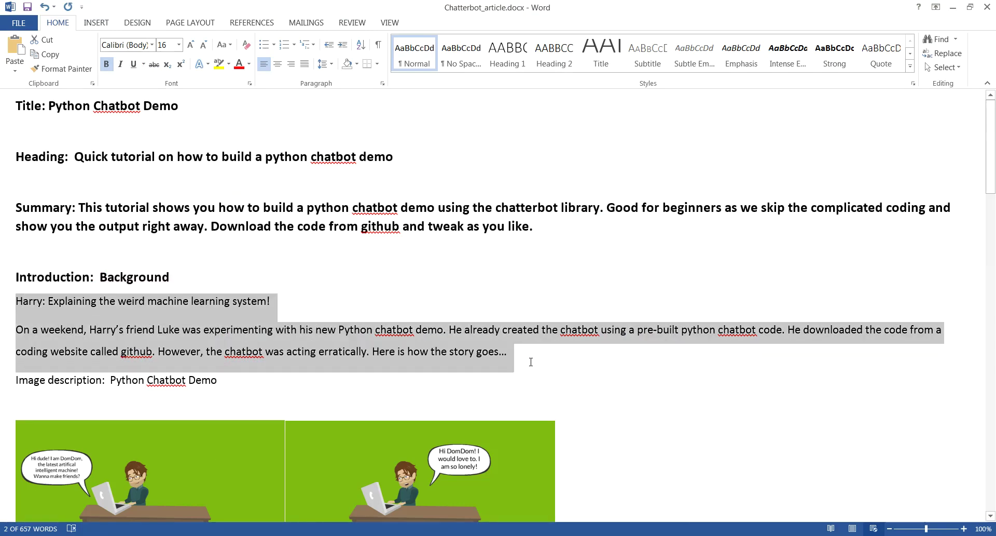
pyautogui.rightClick(202, 335)
pyautogui.click(230, 358)
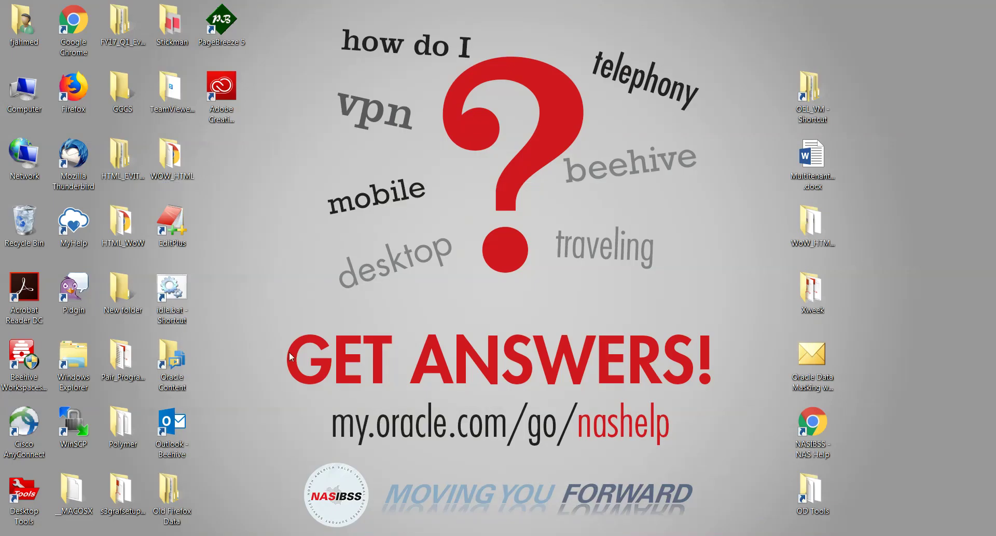
pyautogui.hotkey('alt', 'Tab')
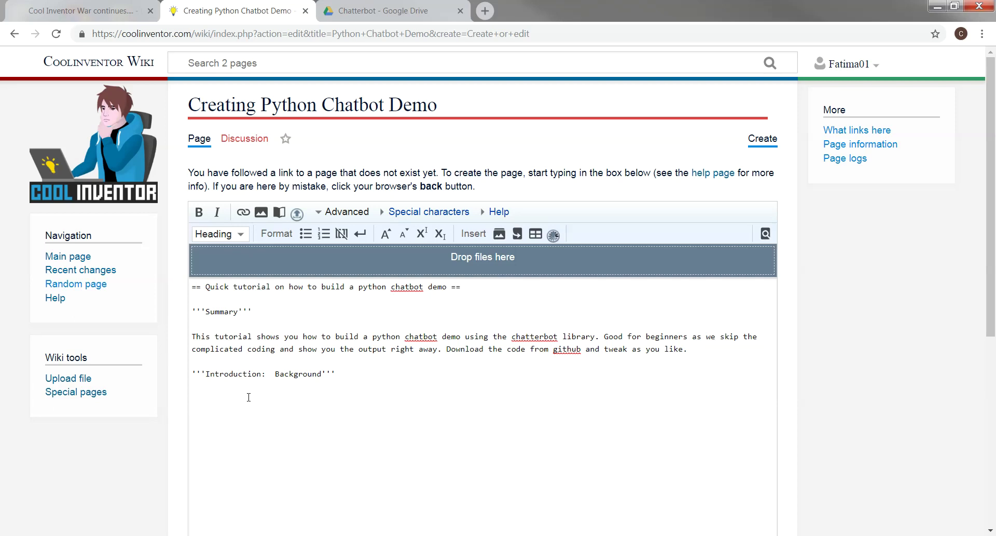
pyautogui.rightClick(206, 399)
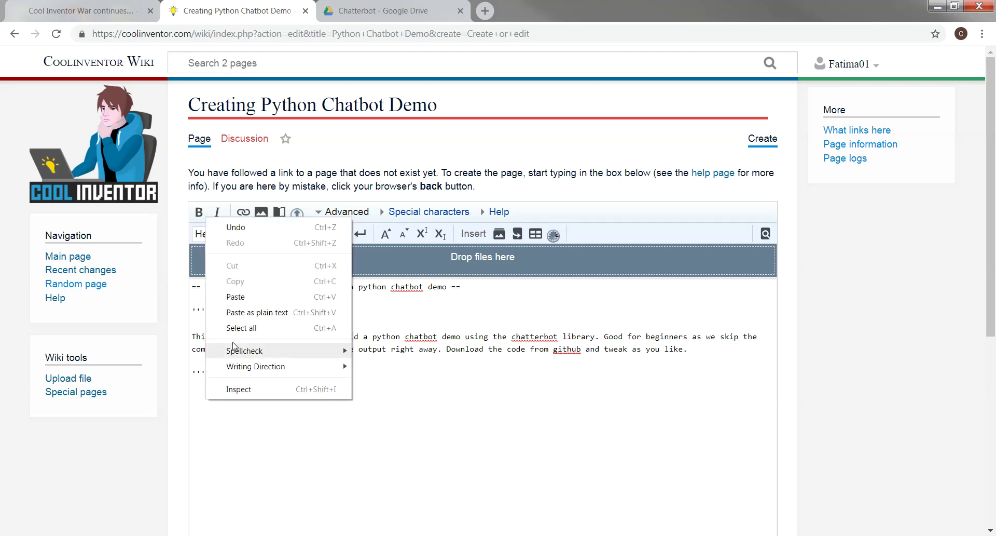
pyautogui.click(236, 296)
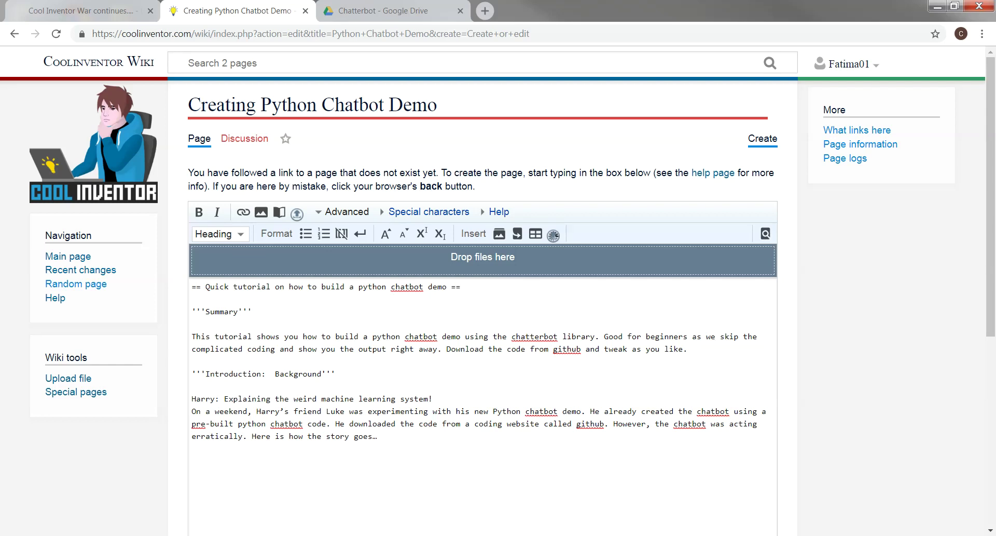
pyautogui.press('super+d')
pyautogui.press('super+d')
# Save the Python Chatbot Demo page from the bottom of the edit form
pyautogui.hotkey('alt', 'Tab')
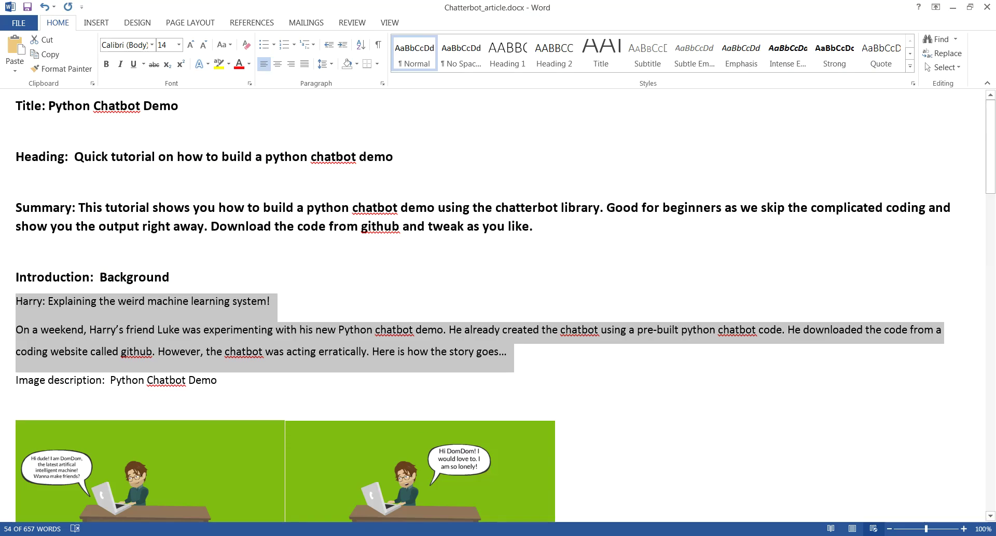
pyautogui.click(408, 384)
pyautogui.scroll(-3, 407, 384)
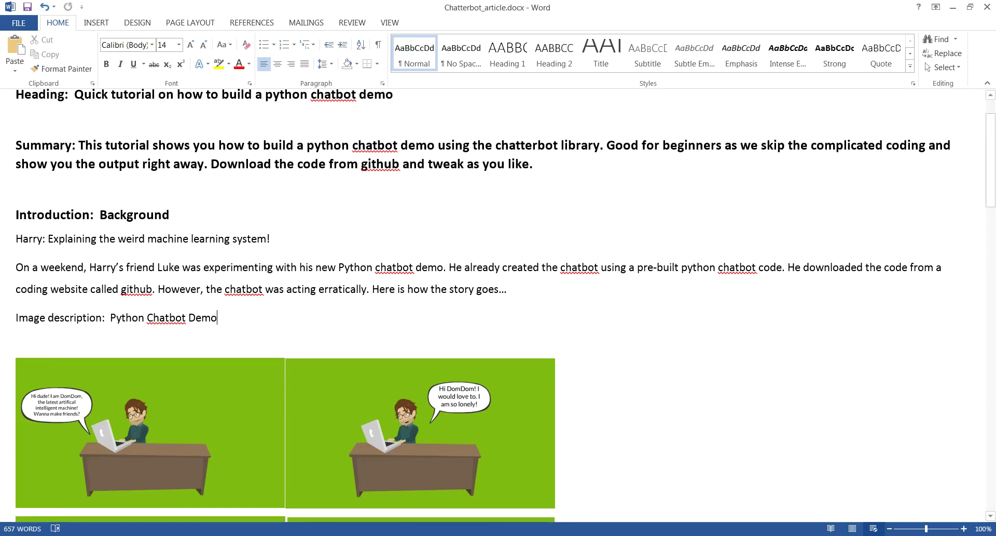
pyautogui.hotkey('alt', 'Tab')
pyautogui.scroll(-5, 410, 387)
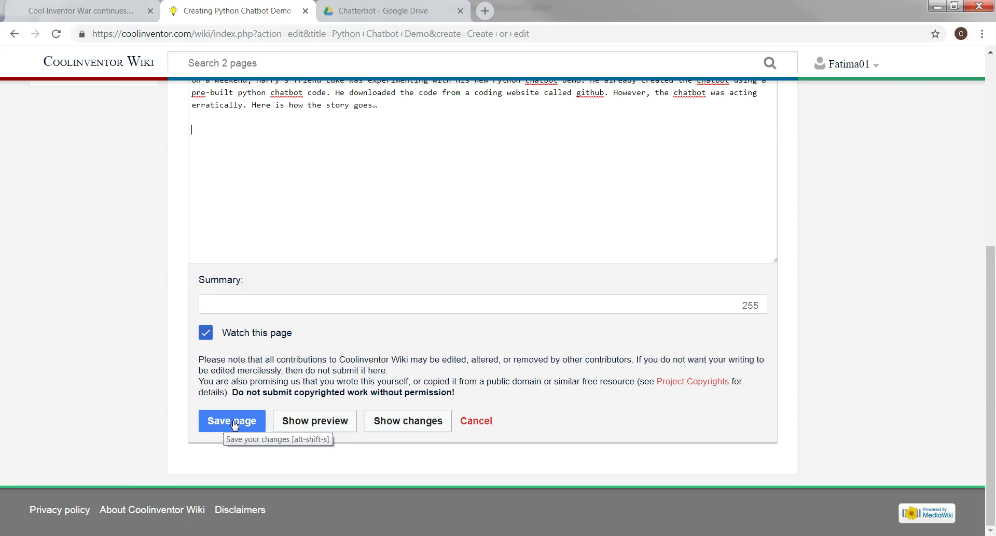
pyautogui.scroll(5, 403, 278)
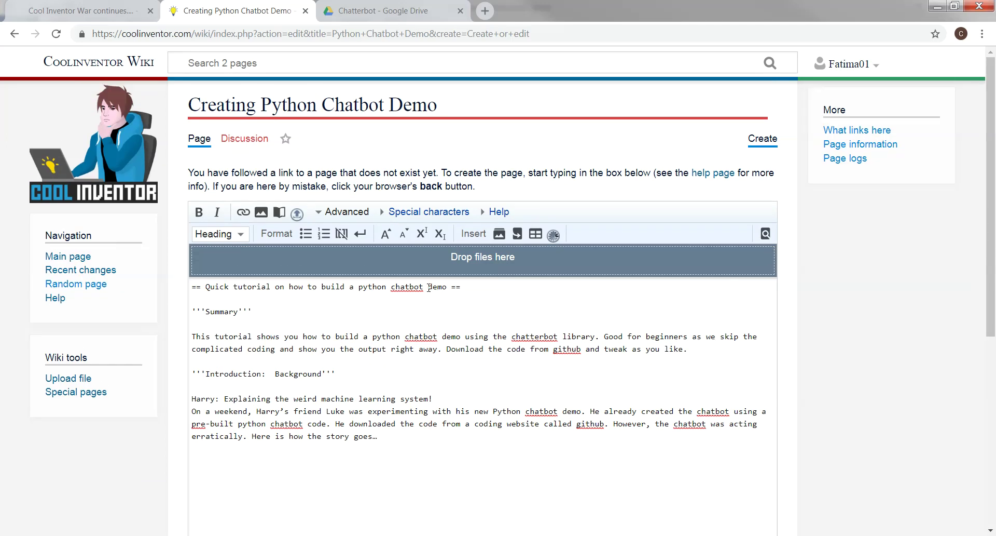
pyautogui.scroll(-5, 429, 287)
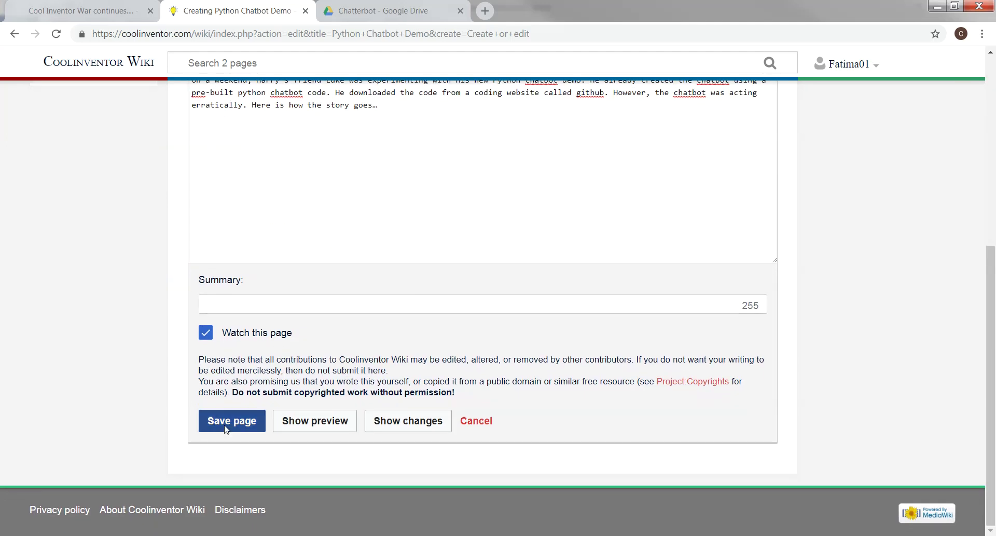
pyautogui.click(227, 422)
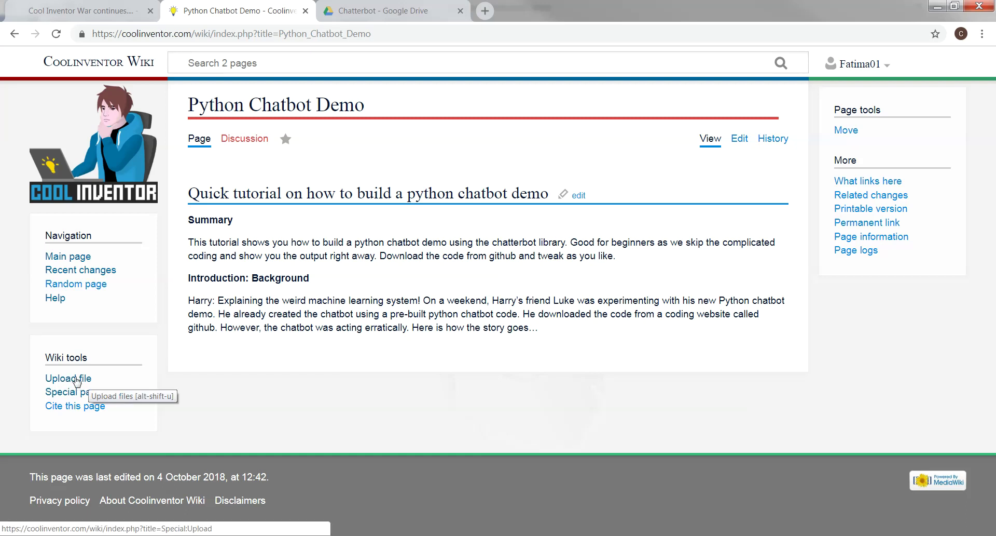
# Open the Upload file form from the published Python Chatbot Demo page
pyautogui.click(68, 382)
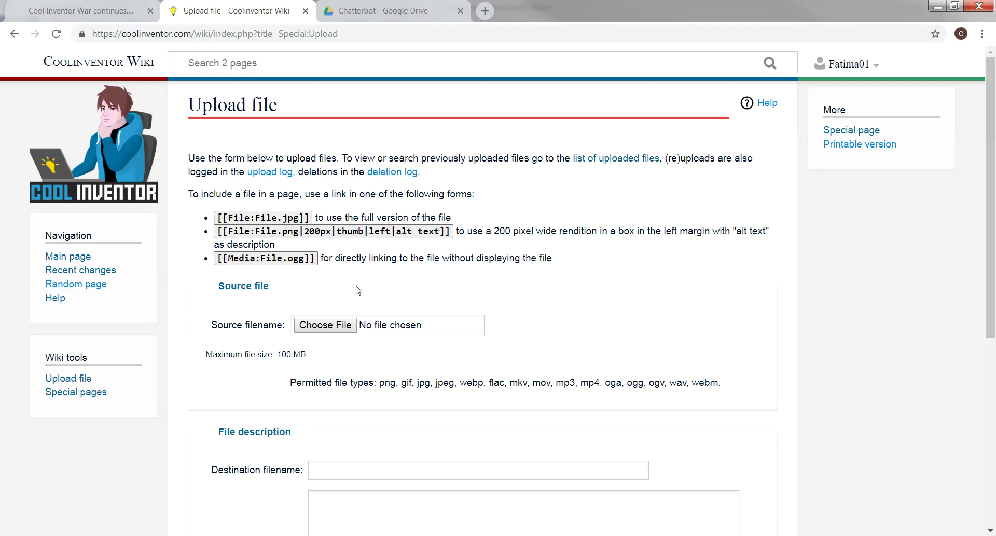
# Choose Picture_1.PNG from the computer and upload it to the wiki
pyautogui.click(335, 327)
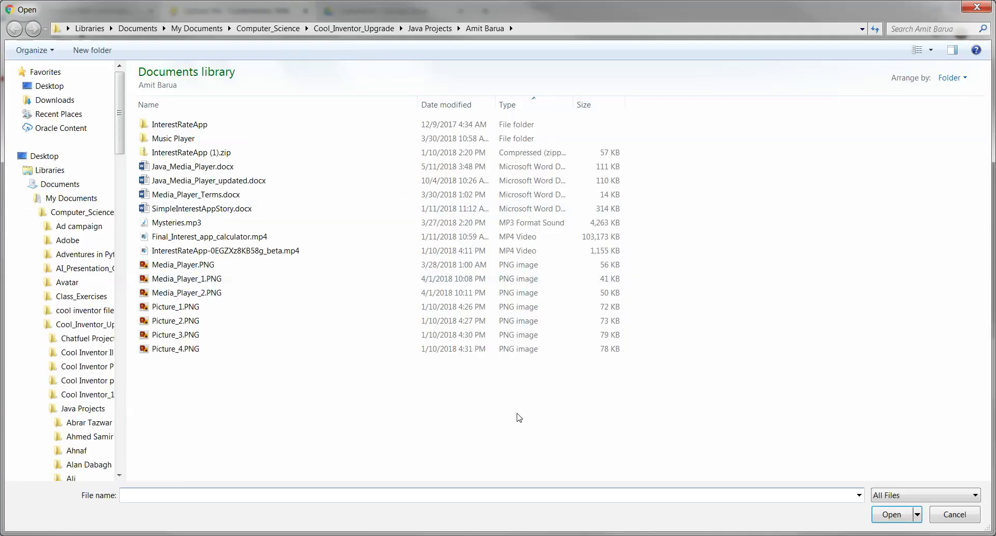
pyautogui.doubleClick(415, 296)
pyautogui.scroll(-2, 562, 341)
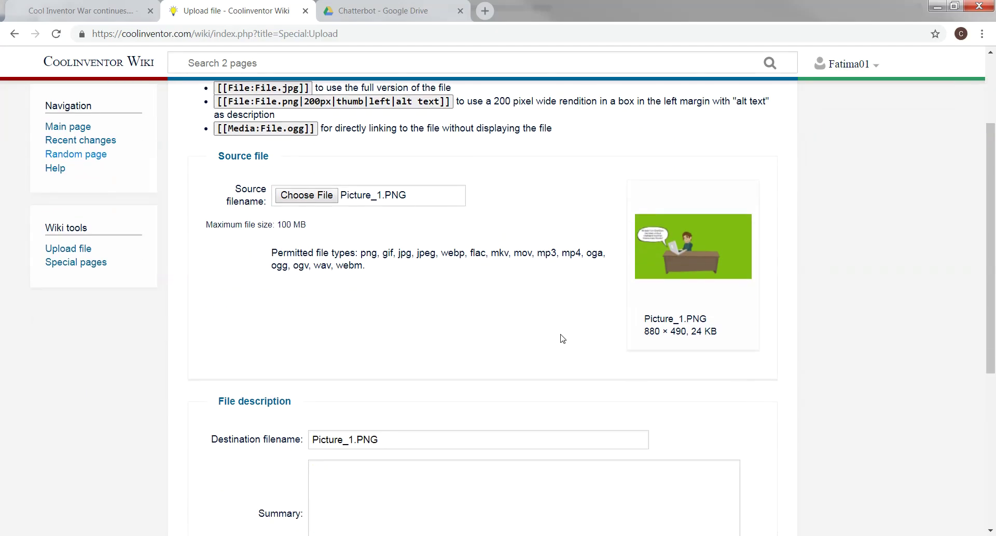
pyautogui.scroll(-3, 532, 320)
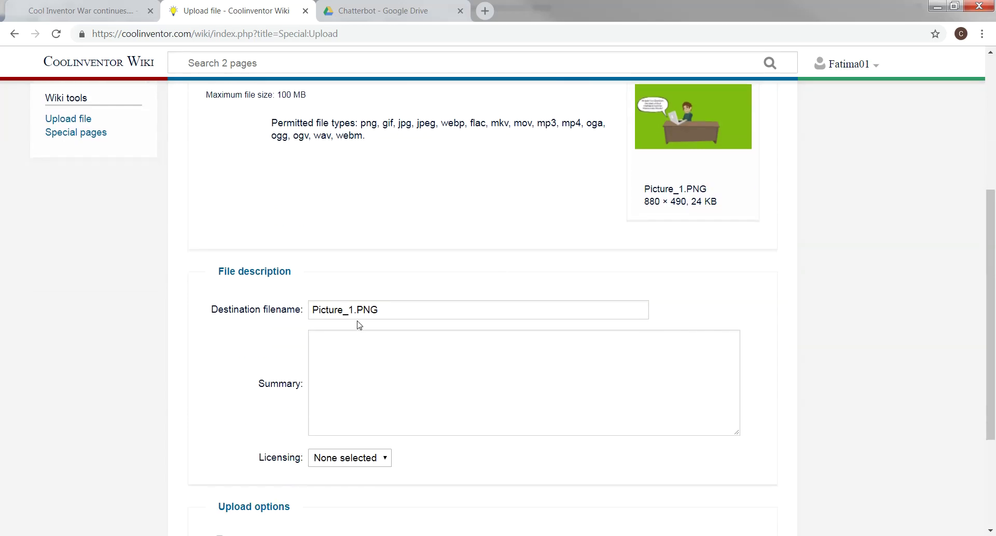
pyautogui.scroll(-3, 512, 303)
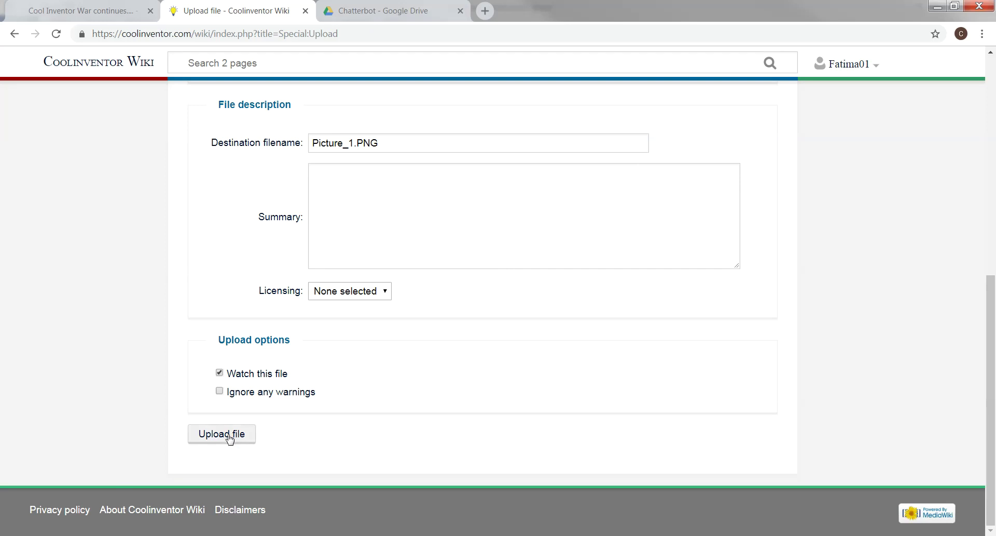
pyautogui.click(229, 436)
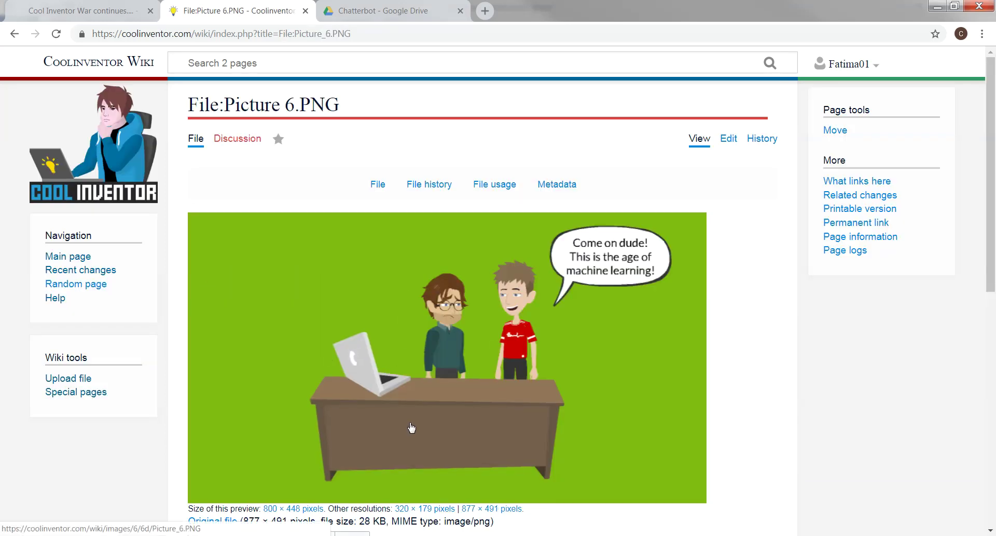
pyautogui.scroll(-4, 409, 424)
# Go to Special pages and find the Media reports and uploads section with File list and Upload file
pyautogui.scroll(-2, 415, 415)
pyautogui.scroll(6, 415, 413)
pyautogui.click(93, 393)
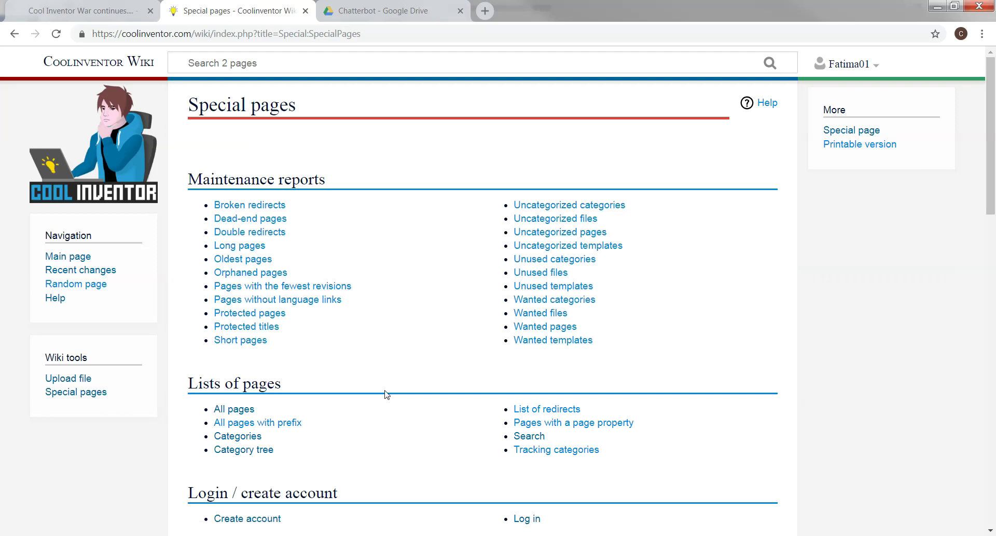
pyautogui.scroll(-14, 387, 395)
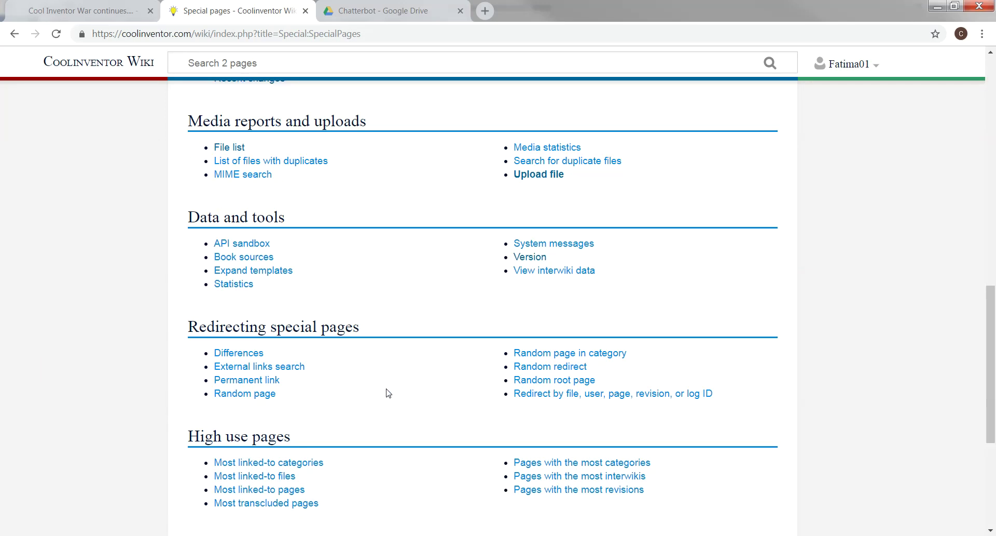
pyautogui.scroll(-5, 387, 392)
pyautogui.scroll(7, 387, 393)
pyautogui.scroll(2, 387, 393)
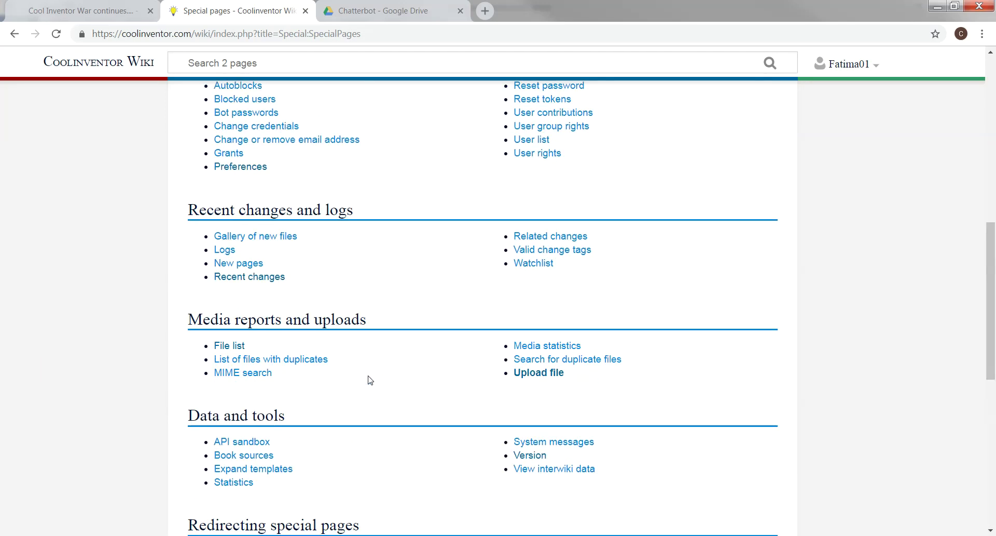
pyautogui.click(236, 346)
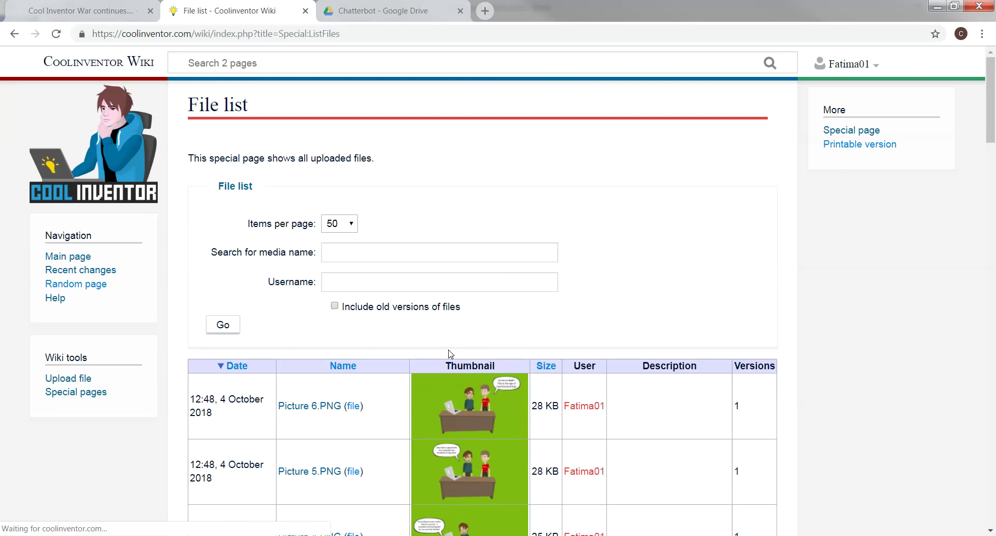
pyautogui.scroll(-6, 451, 353)
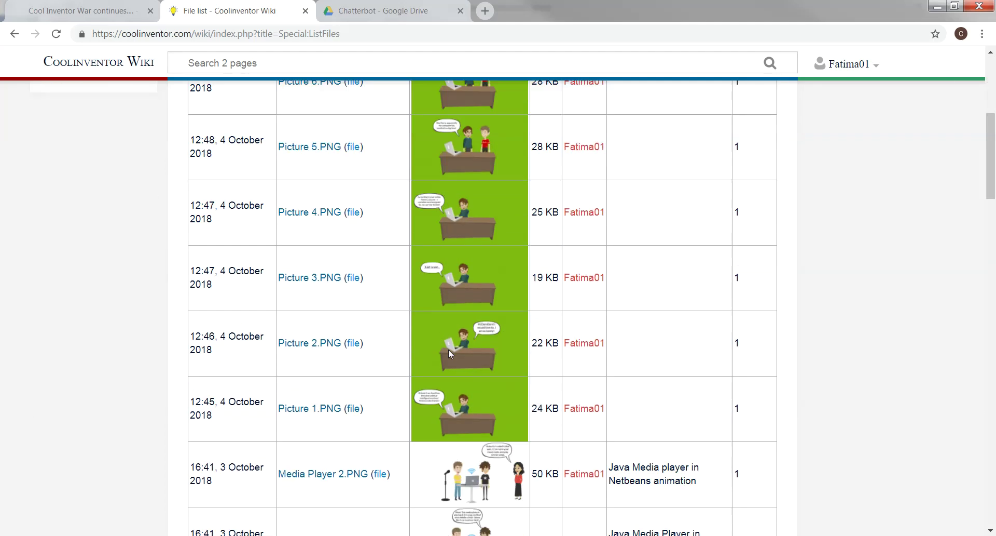
pyautogui.scroll(-2, 448, 348)
pyautogui.scroll(3, 382, 349)
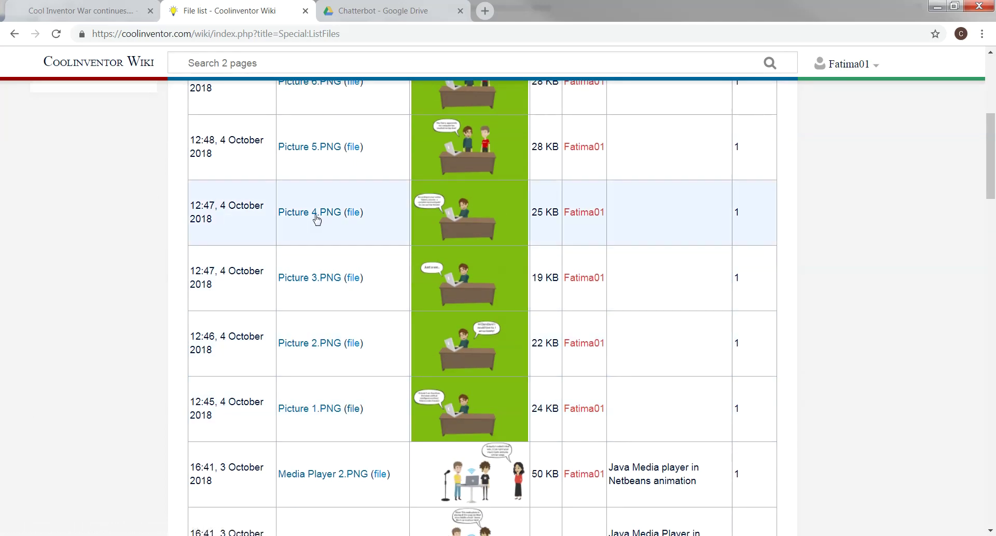
pyautogui.scroll(1, 322, 228)
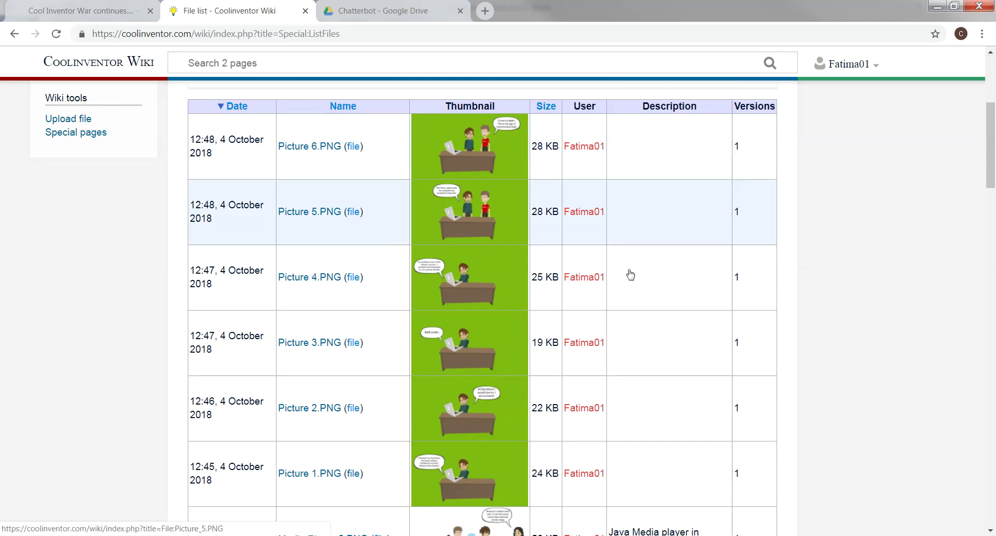
pyautogui.scroll(4, 385, 244)
pyautogui.scroll(-3, 612, 364)
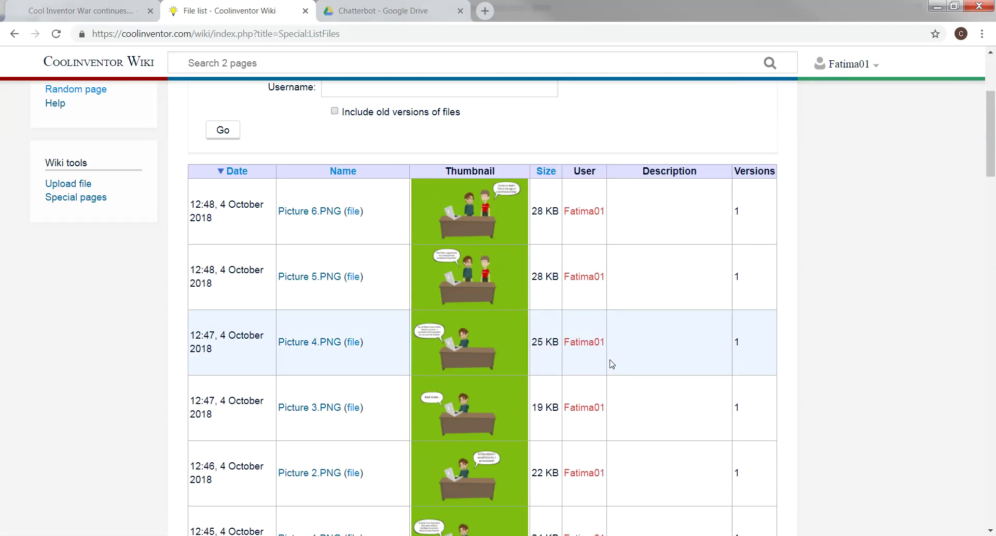
pyautogui.scroll(-2, 612, 364)
pyautogui.scroll(2, 612, 363)
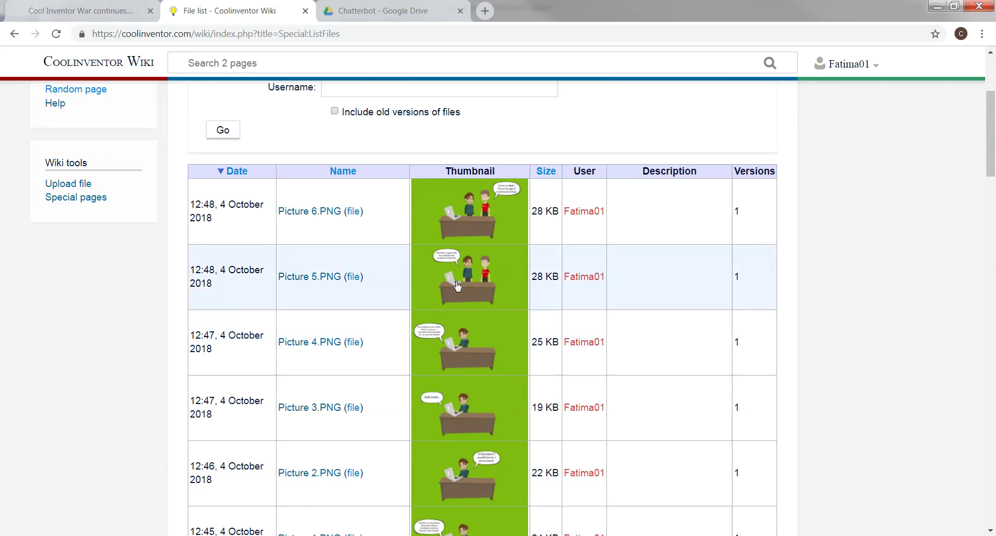
pyautogui.scroll(1, 195, 256)
pyautogui.scroll(-1, 208, 233)
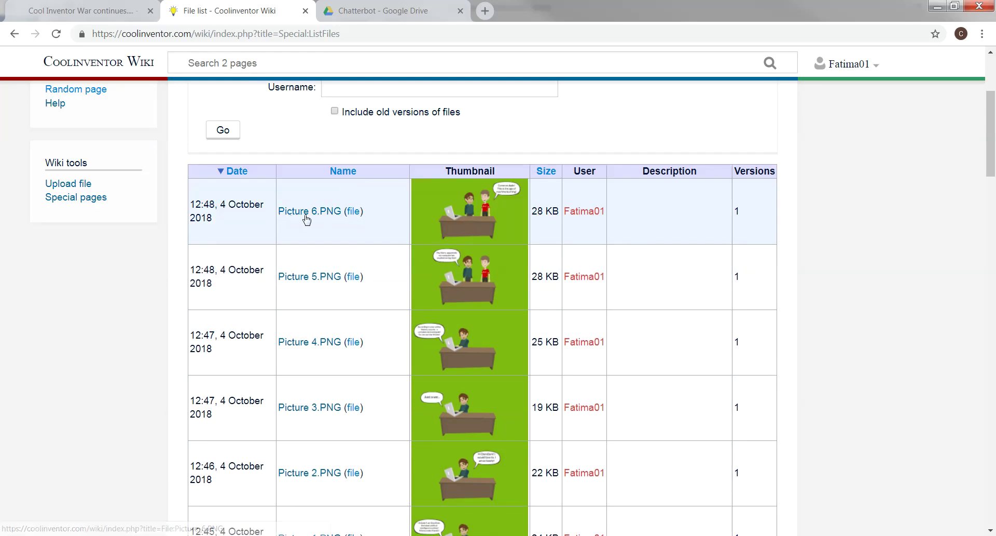
pyautogui.scroll(-1, 353, 368)
pyautogui.scroll(-2, 352, 367)
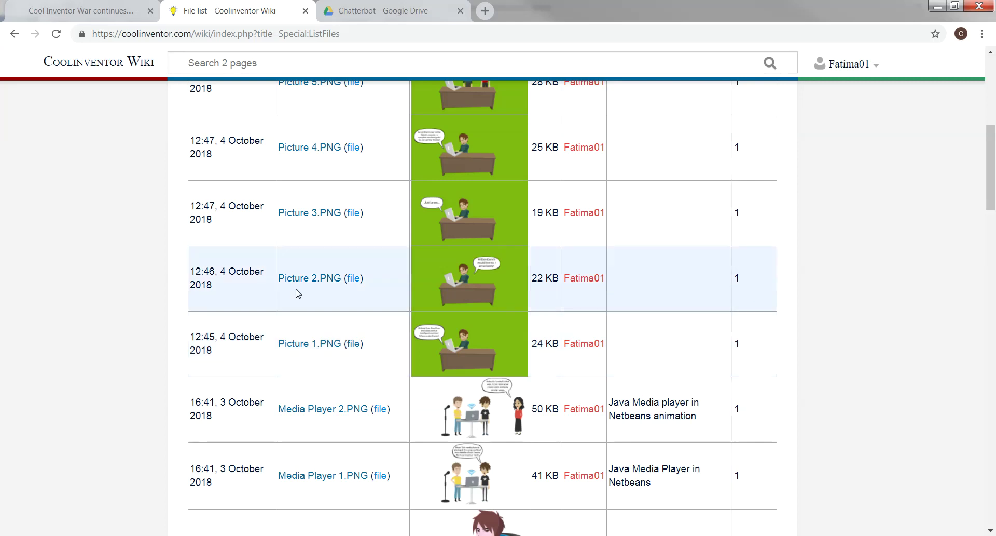
pyautogui.scroll(3, 324, 285)
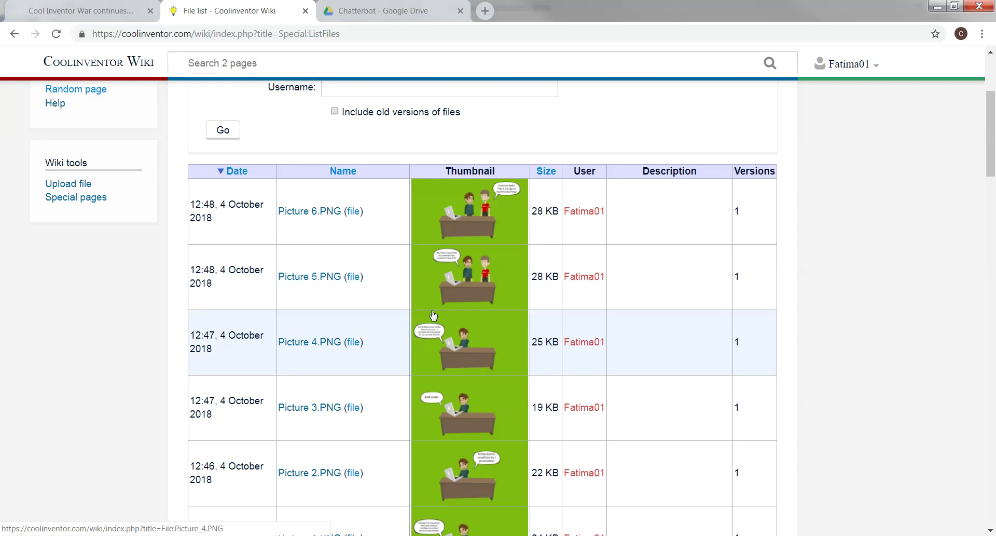
pyautogui.scroll(3, 434, 311)
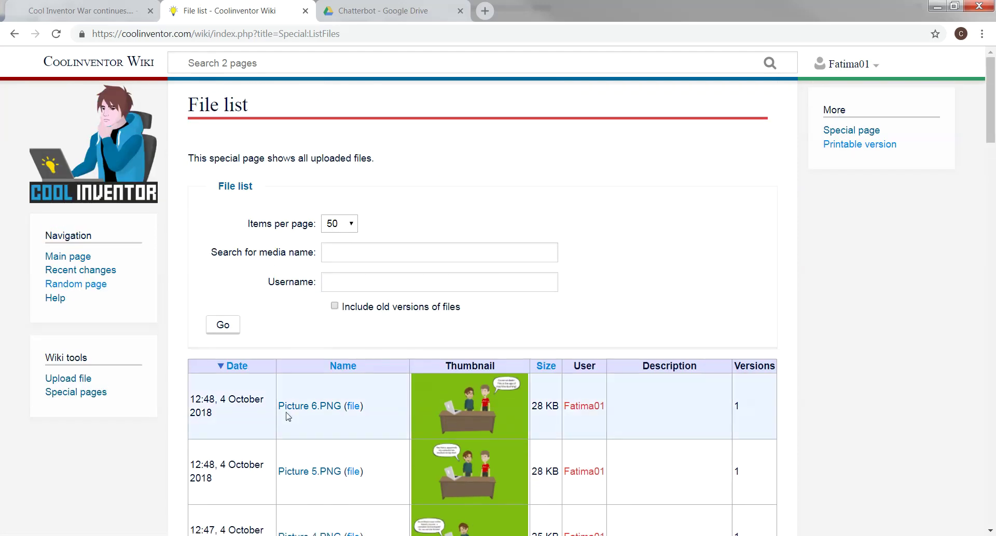
pyautogui.scroll(-2, 374, 426)
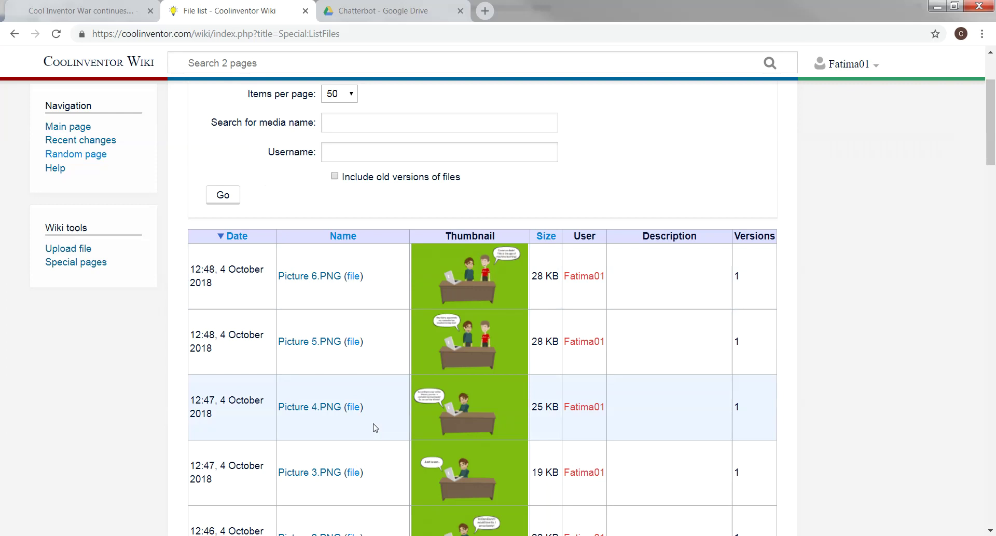
pyautogui.scroll(2, 374, 427)
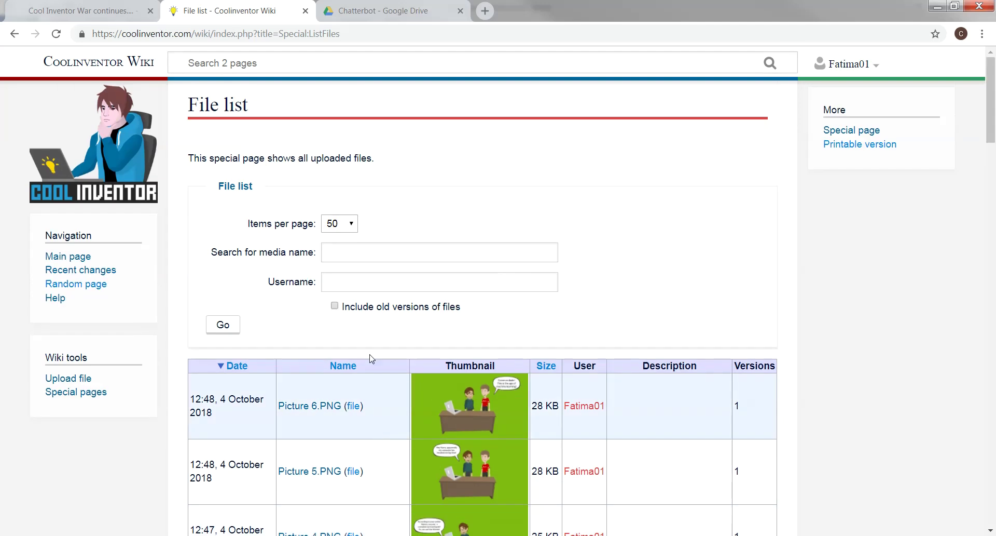
# Search the wiki pages for 'Python' to get the Python Chatbot Demo suggestion
pyautogui.click(222, 64)
pyautogui.write('Py')
pyautogui.press('BackSpace')
pyautogui.press('BackSpace')
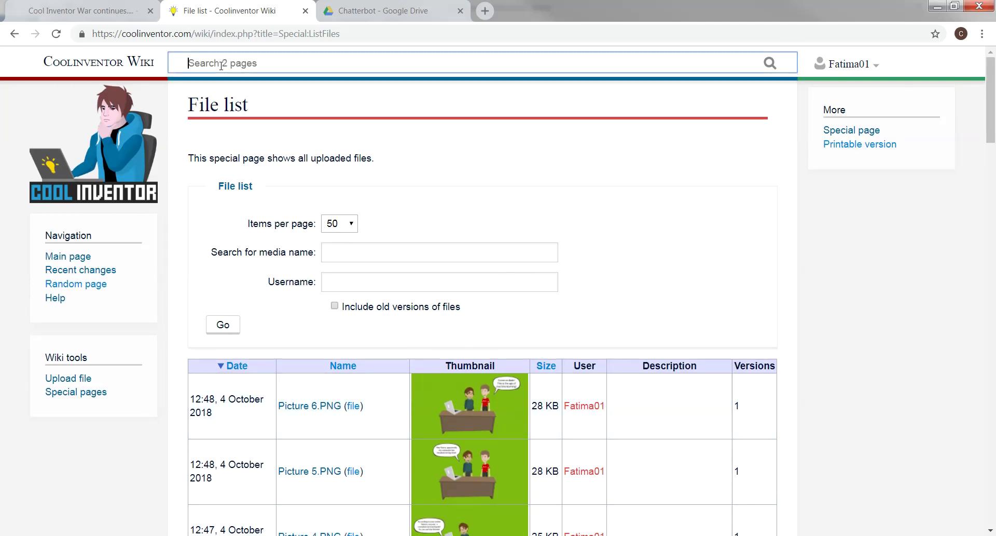
pyautogui.write('Pyt')
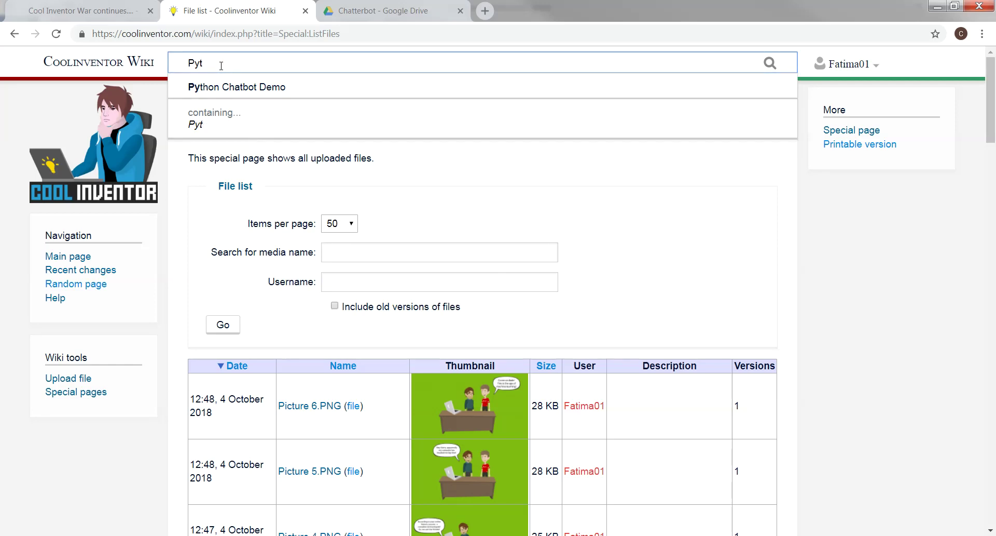
pyautogui.write('hon')
# Open the Python Chatbot Demo article's source for editing, caret after the story, and dismiss the reminder
pyautogui.click(254, 93)
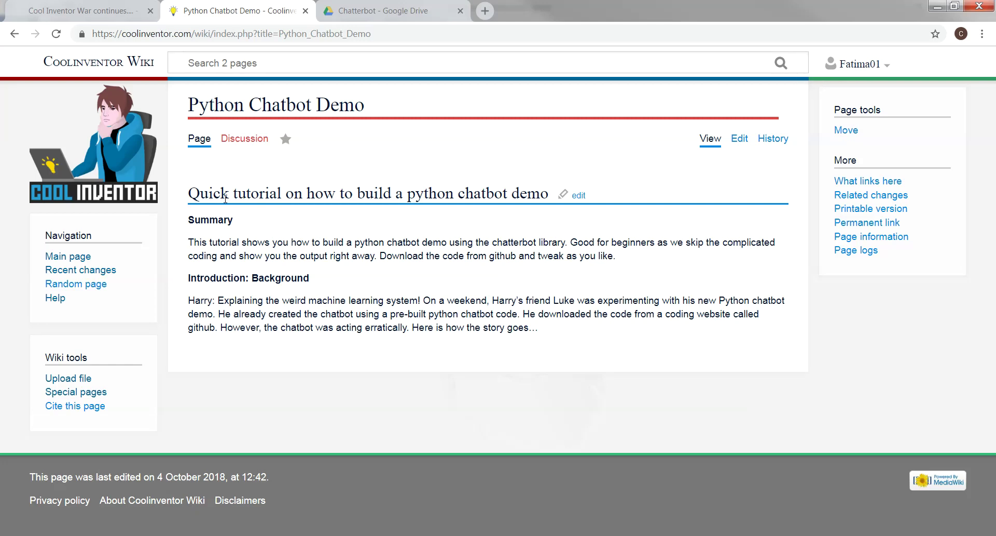
pyautogui.click(740, 138)
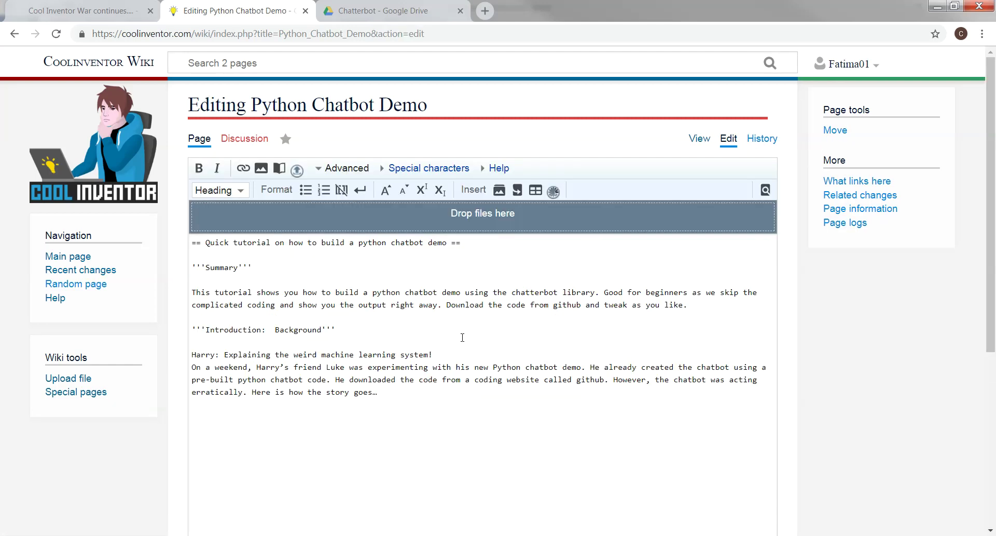
pyautogui.click(399, 393)
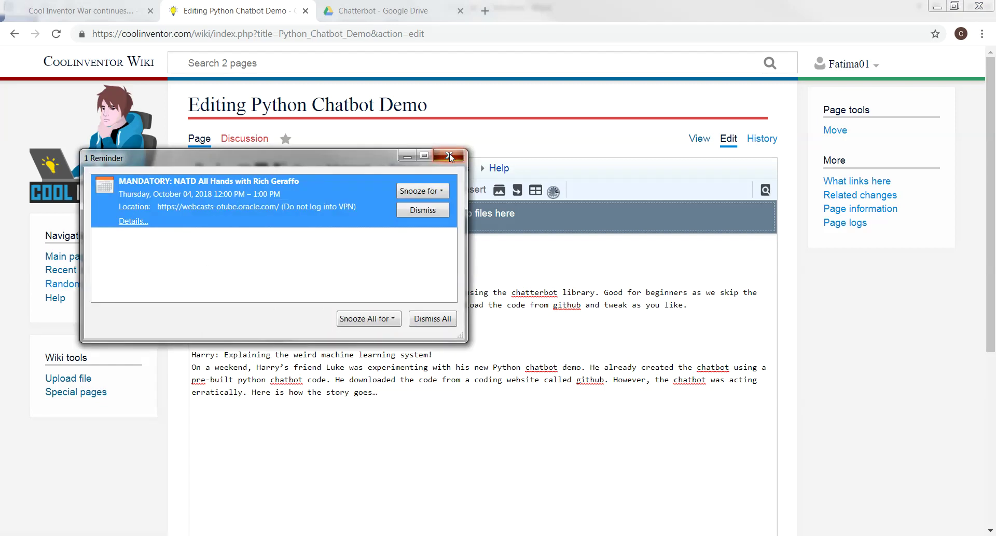
pyautogui.click(450, 153)
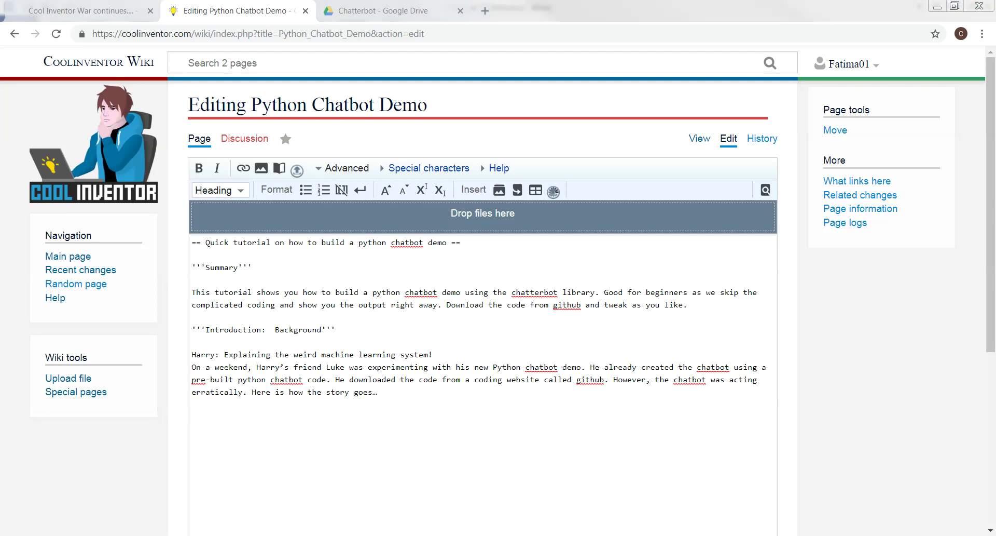
pyautogui.hotkey('alt', 'Tab')
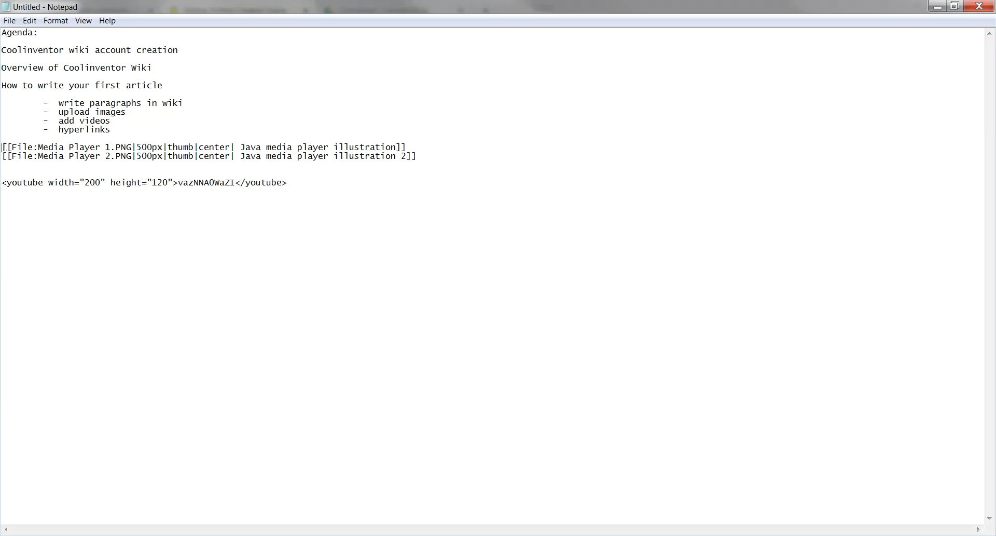
# Copy the Media Player 1.PNG image line from Notepad and paste it below the story paragraph
pyautogui.moveTo(4, 147); pyautogui.dragTo(409, 149)
pyautogui.rightClick(238, 147)
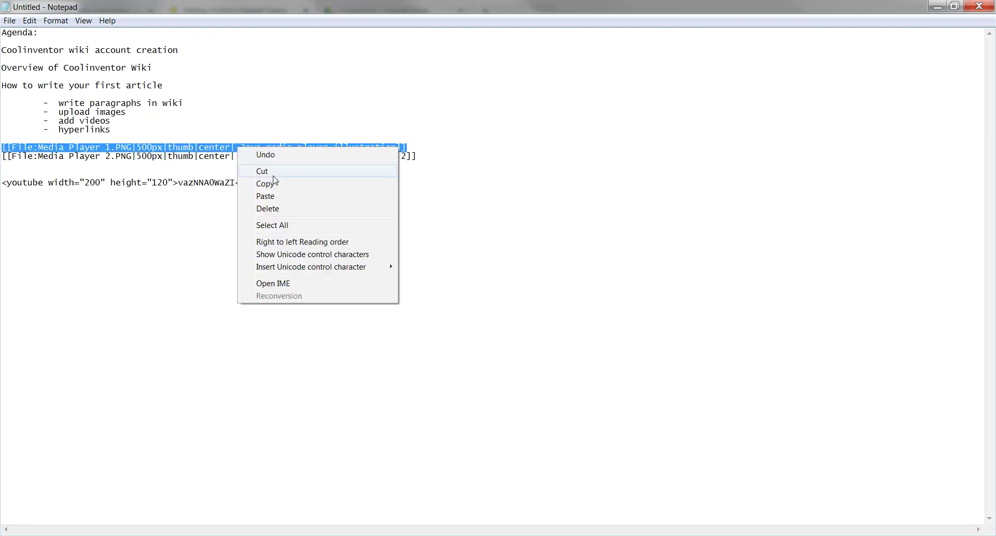
pyautogui.click(262, 184)
pyautogui.click(933, 6)
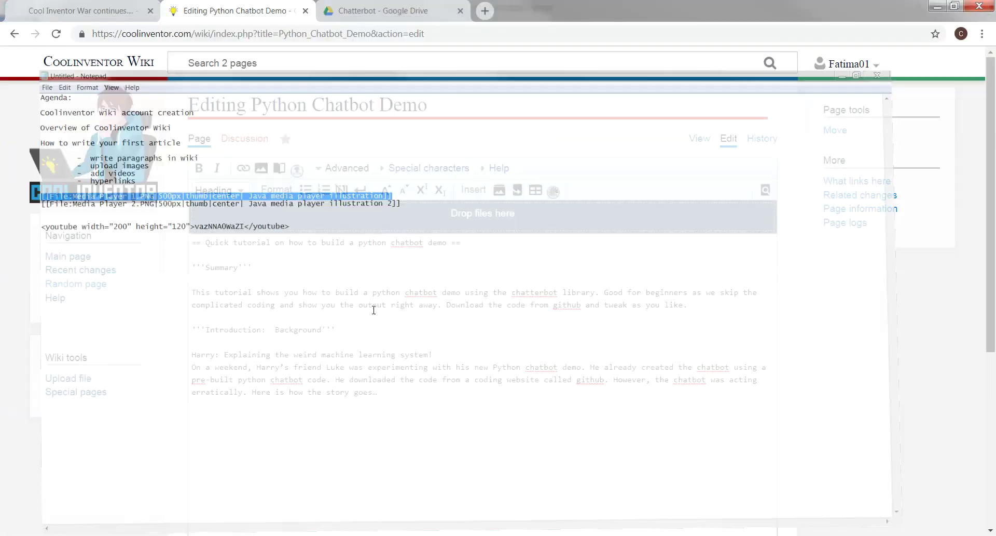
pyautogui.rightClick(202, 414)
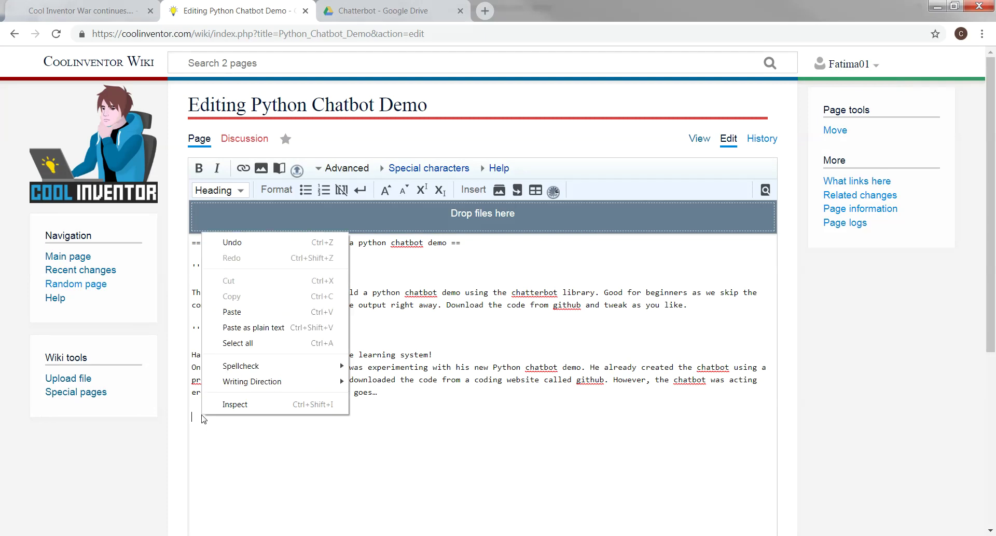
pyautogui.click(234, 312)
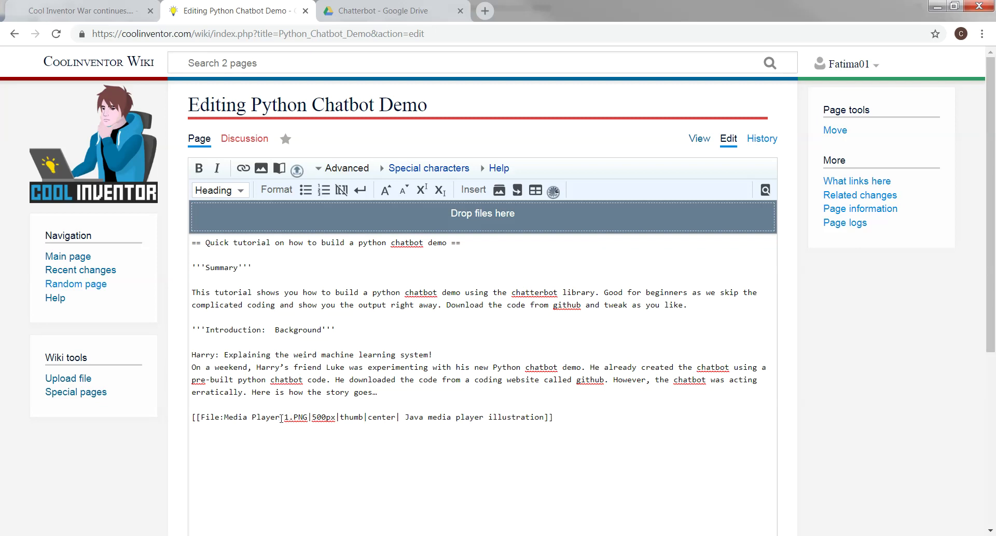
# Change the file name to Picture 1.PNG and replace the Java media player caption with 'Python Chatbot demo'
pyautogui.press('BackSpace')
pyautogui.press('BackSpace')
pyautogui.press('BackSpace')
pyautogui.press('BackSpace')
pyautogui.press('BackSpace')
pyautogui.press('BackSpace')
pyautogui.press('BackSpace')
pyautogui.press('BackSpace')
pyautogui.press('BackSpace')
pyautogui.press('BackSpace')
pyautogui.press('BackSpace')
pyautogui.press('BackSpace')
pyautogui.write('Picture')
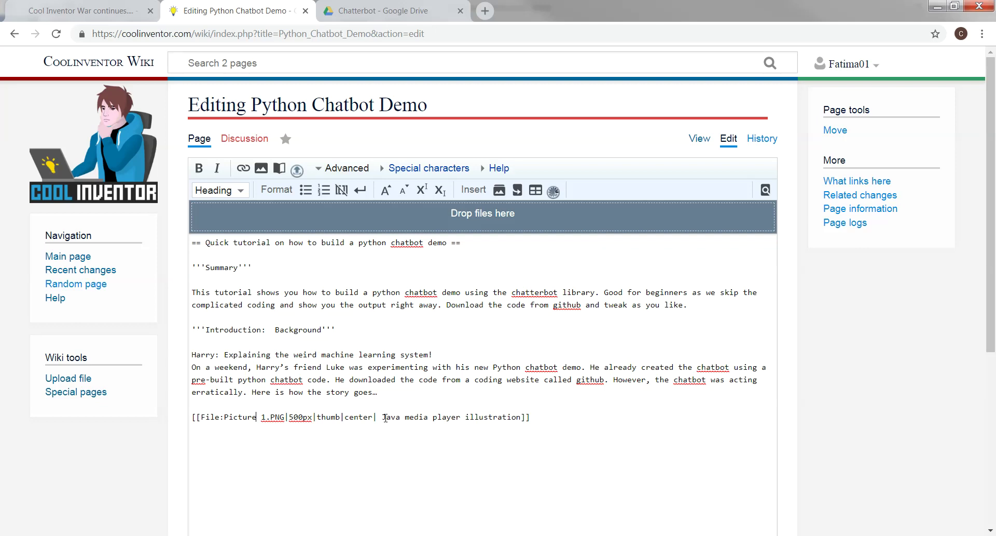
pyautogui.moveTo(382, 417); pyautogui.dragTo(531, 418)
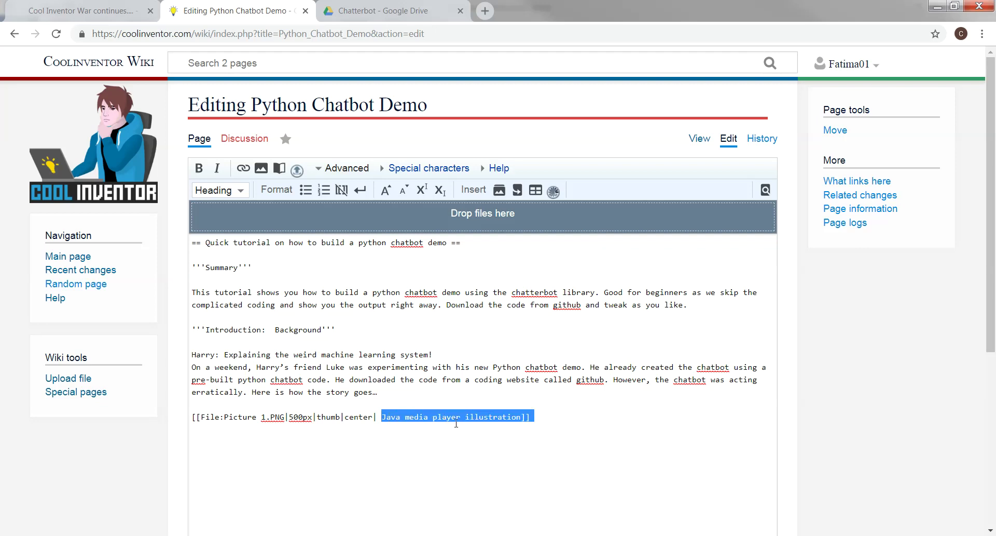
pyautogui.click(478, 446)
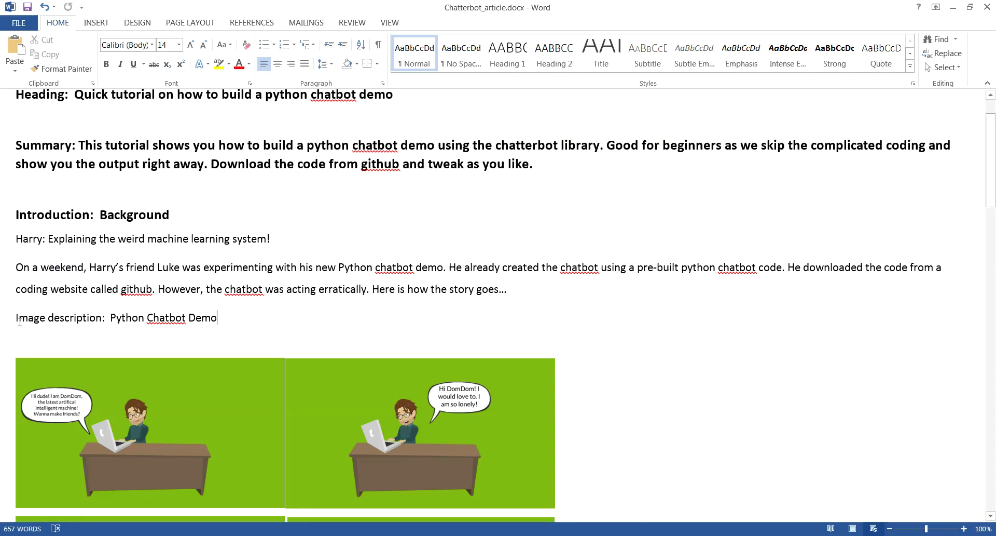
pyautogui.moveTo(14, 317); pyautogui.dragTo(102, 317)
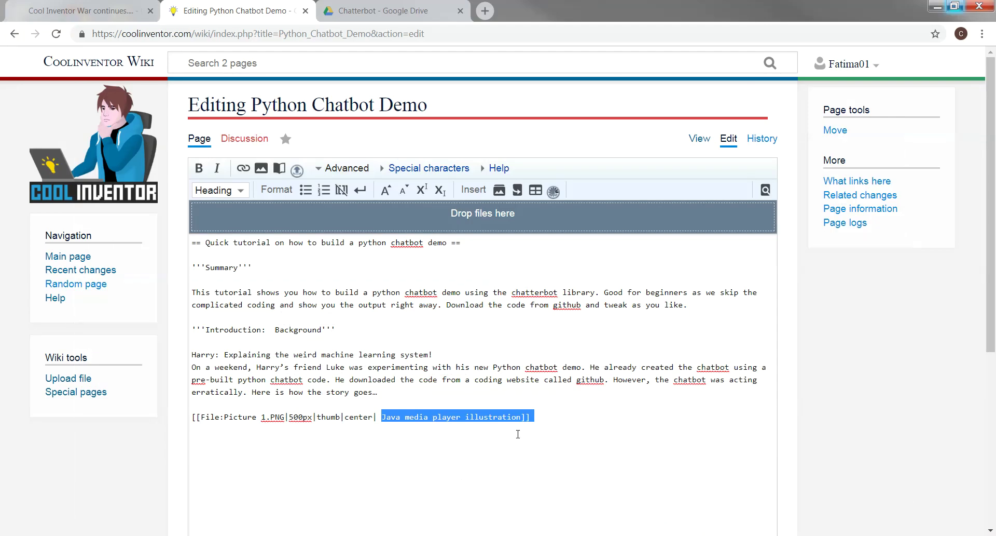
pyautogui.click(517, 417)
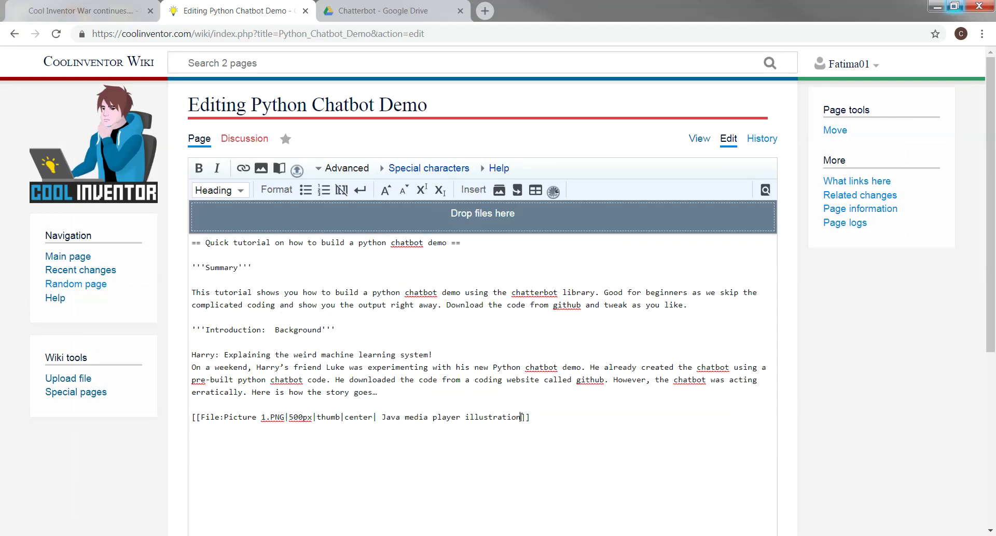
pyautogui.press('BackSpace')
pyautogui.press('BackSpace')
pyautogui.press('BackSpace')
pyautogui.press('BackSpace')
pyautogui.press('BackSpace')
pyautogui.press('BackSpace')
pyautogui.press('BackSpace')
pyautogui.press('BackSpace')
pyautogui.press('BackSpace')
pyautogui.press('BackSpace')
pyautogui.press('BackSpace')
pyautogui.press('BackSpace')
pyautogui.press('BackSpace')
pyautogui.press('BackSpace')
pyautogui.press('BackSpace')
pyautogui.press('BackSpace')
pyautogui.press('BackSpace')
pyautogui.press('BackSpace')
pyautogui.press('BackSpace')
pyautogui.press('BackSpace')
pyautogui.press('BackSpace')
pyautogui.write('Python Chatbot demo')
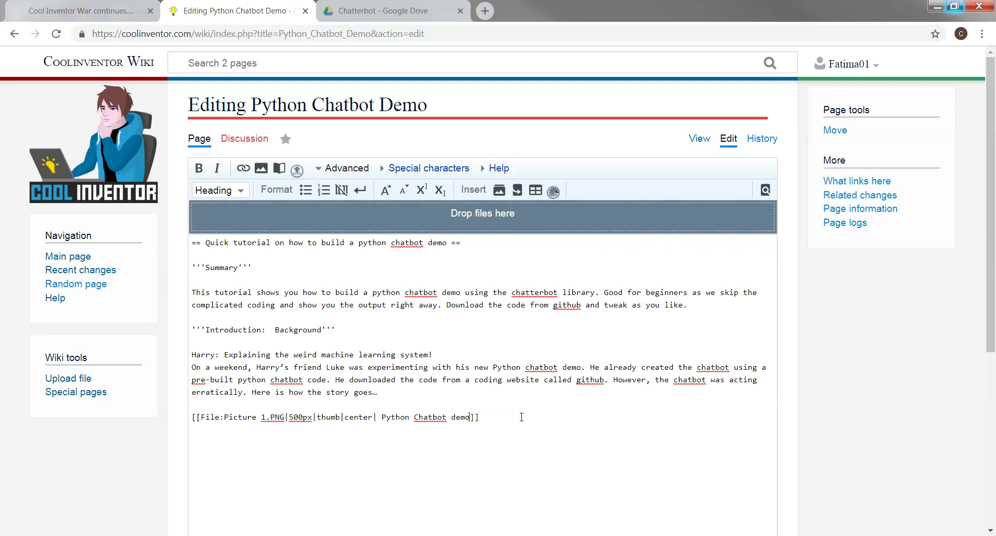
pyautogui.scroll(-5, 572, 374)
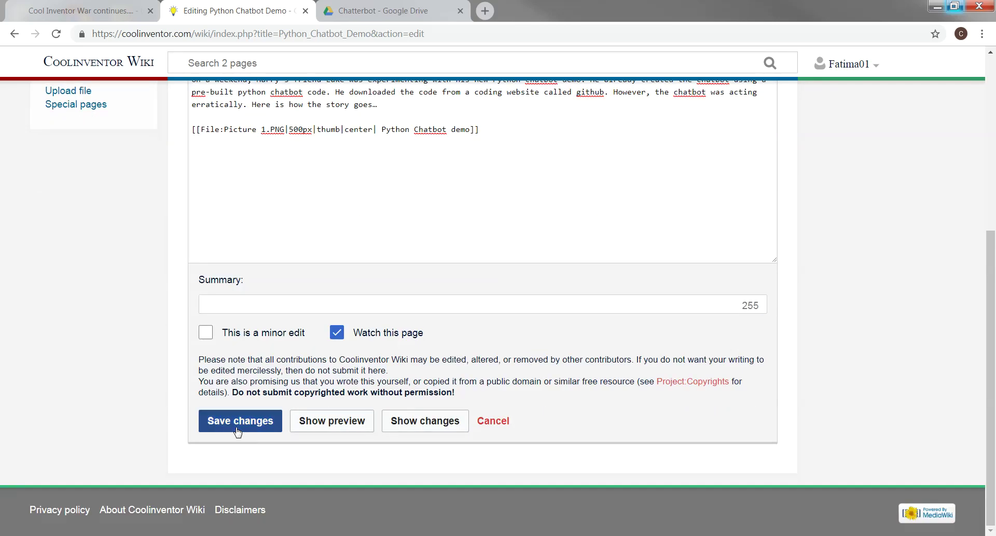
pyautogui.click(239, 423)
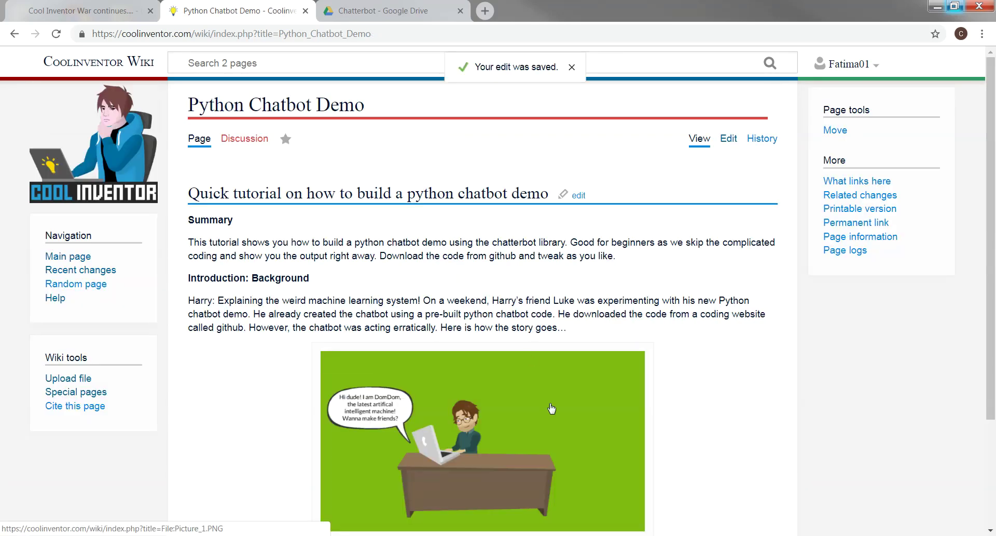
pyautogui.scroll(-3, 611, 404)
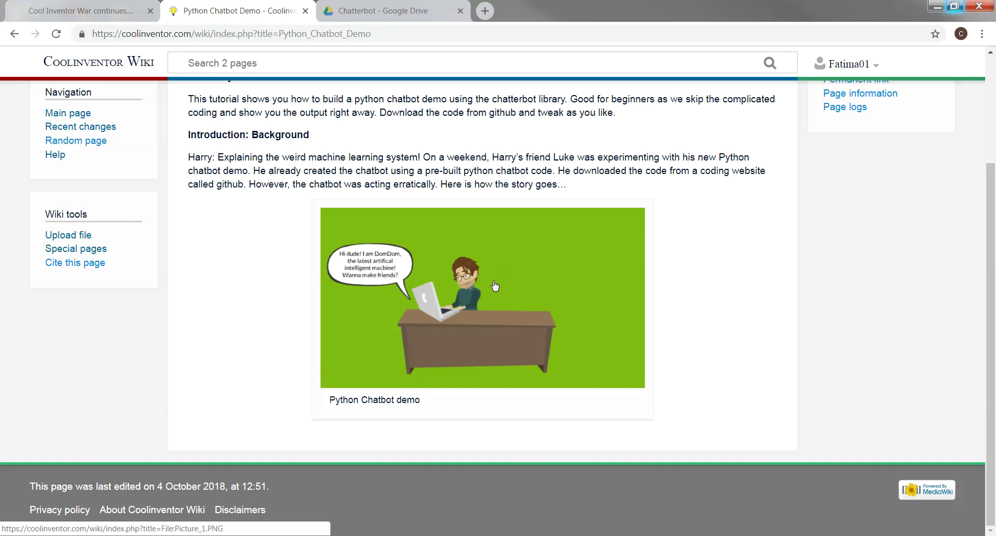
pyautogui.scroll(3, 496, 286)
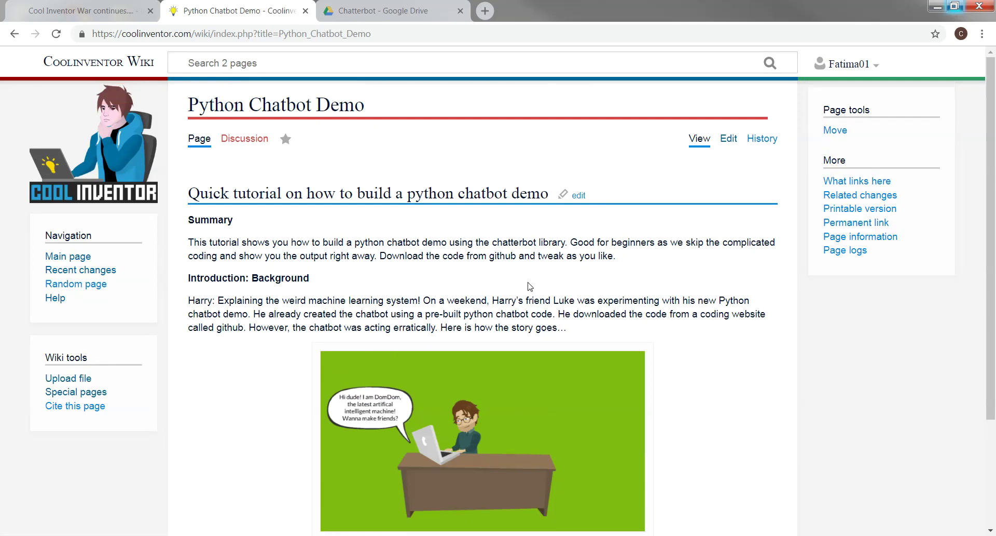
# Duplicate the Picture 1.PNG image line to make six image lines in the wikitext
pyautogui.click(724, 144)
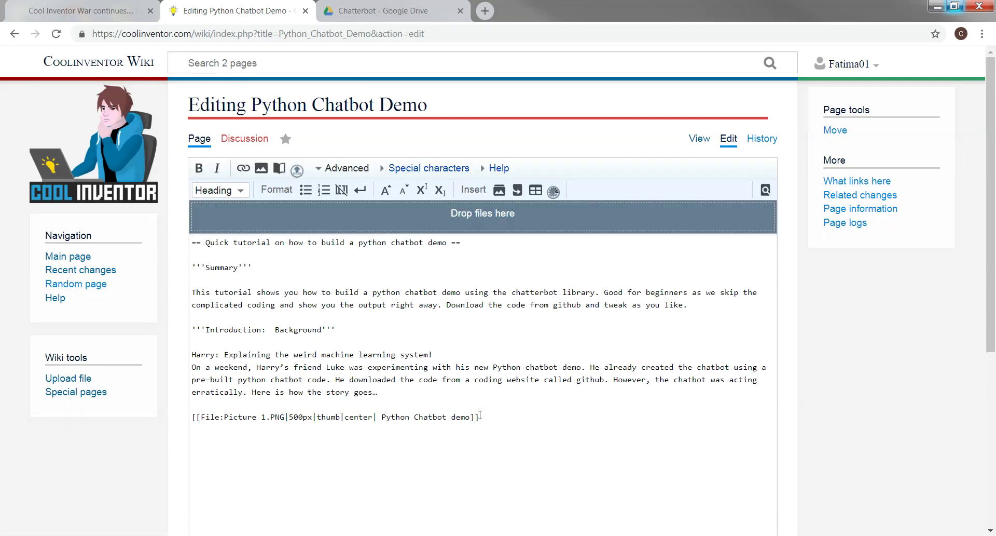
pyautogui.moveTo(492, 418); pyautogui.dragTo(190, 416)
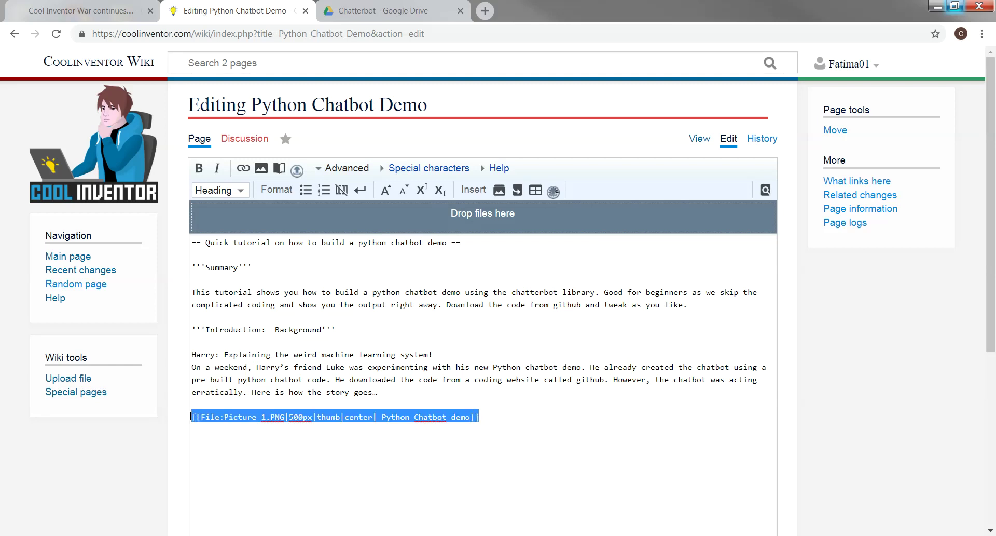
pyautogui.rightClick(199, 421)
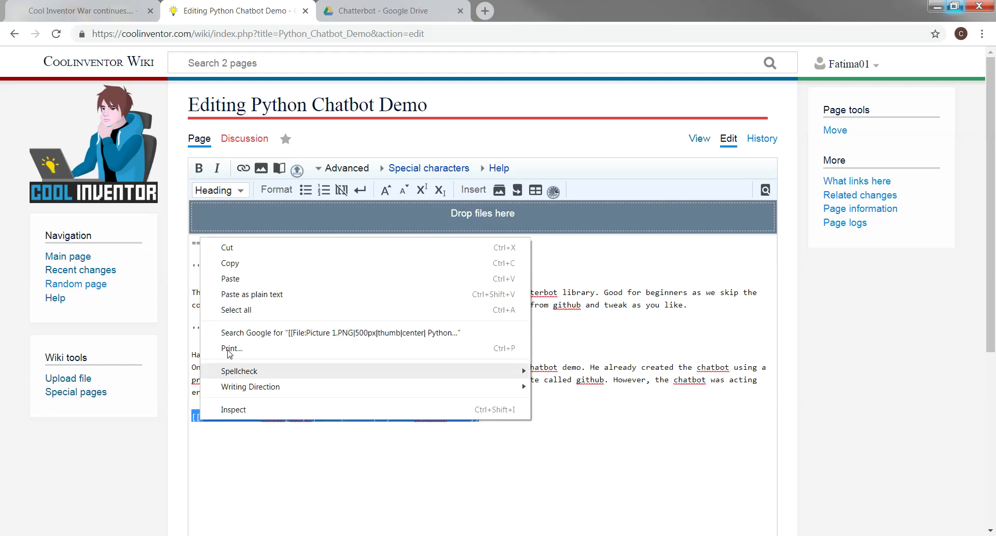
pyautogui.click(229, 263)
pyautogui.click(208, 429)
pyautogui.rightClick(208, 430)
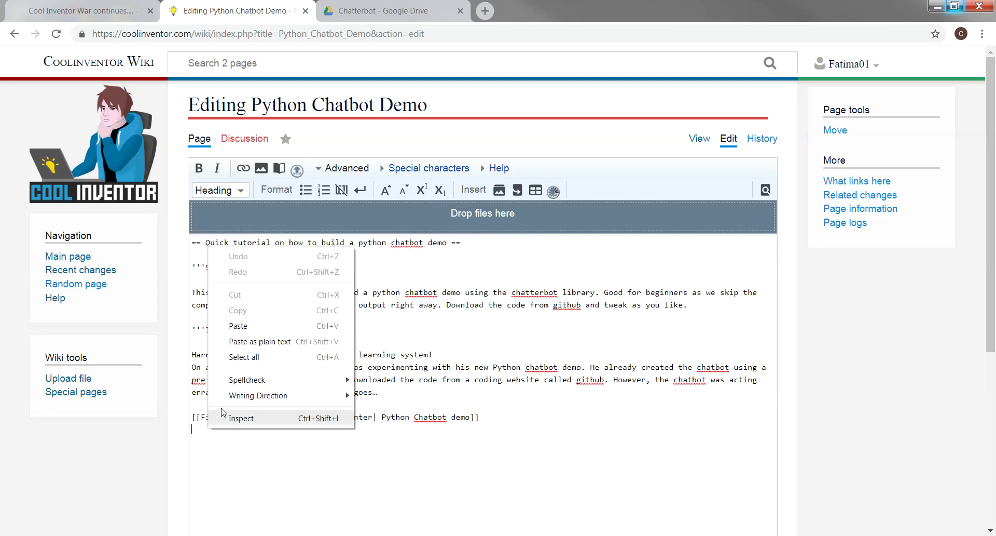
pyautogui.click(247, 327)
pyautogui.press('Return')
pyautogui.rightClick(199, 443)
pyautogui.click(231, 341)
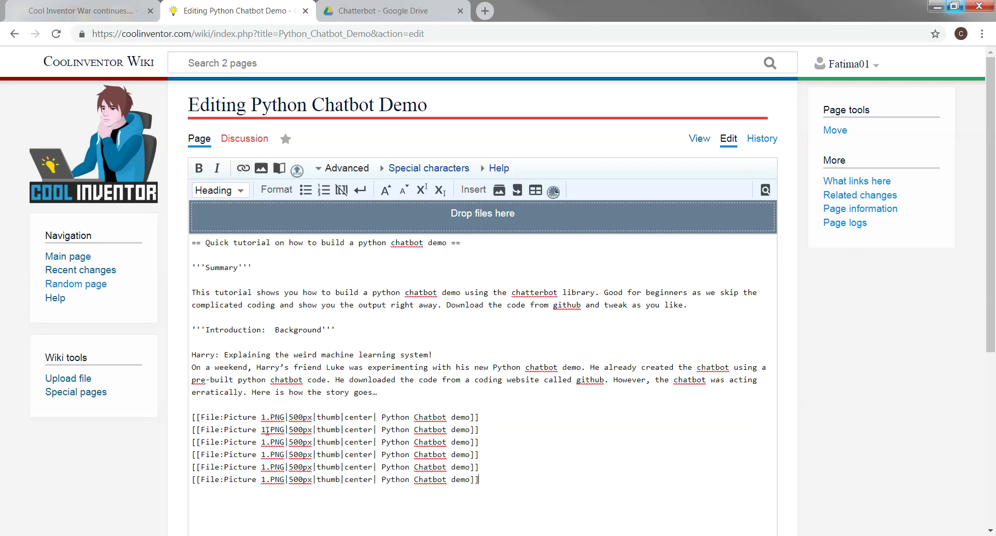
# Renumber the copied file names to Picture 2.PNG through Picture 6.PNG
pyautogui.click(267, 429)
pyautogui.press('BackSpace')
pyautogui.write('2')
pyautogui.click(267, 442)
pyautogui.press('BackSpace')
pyautogui.write('3')
pyautogui.click(266, 455)
pyautogui.press('BackSpace')
pyautogui.write('4')
pyautogui.click(267, 467)
pyautogui.press('BackSpace')
pyautogui.write('5')
pyautogui.click(267, 479)
pyautogui.press('BackSpace')
pyautogui.write('6')
# Number the last three captions as Python Chatbot demo 4, 5 and 6
pyautogui.click(472, 456)
pyautogui.write('4')
pyautogui.click(471, 467)
pyautogui.write('5')
pyautogui.click(472, 479)
pyautogui.write('6')
pyautogui.click(478, 417)
pyautogui.scroll(-6, 641, 332)
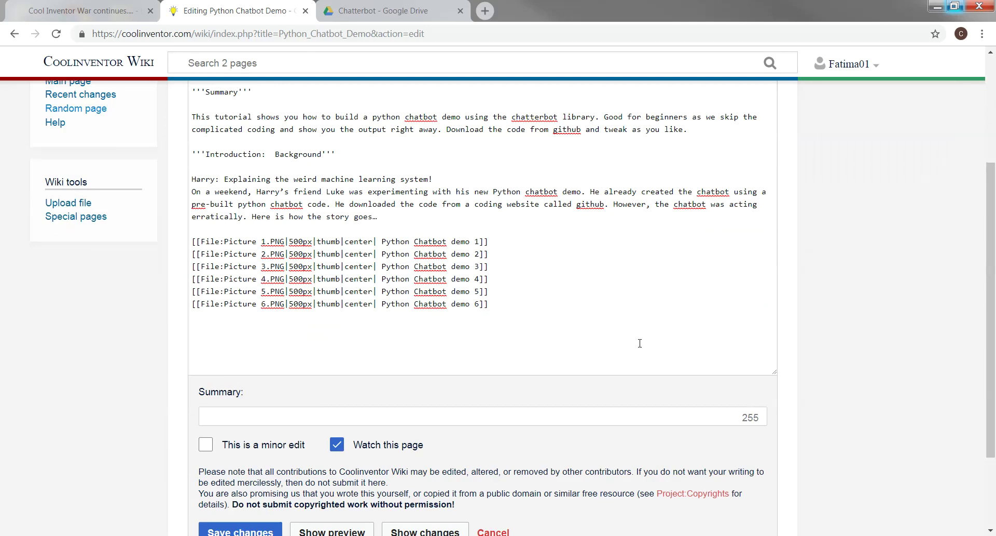
# Save the six-image edit, check the comics on the page, and return to editing
pyautogui.click(251, 420)
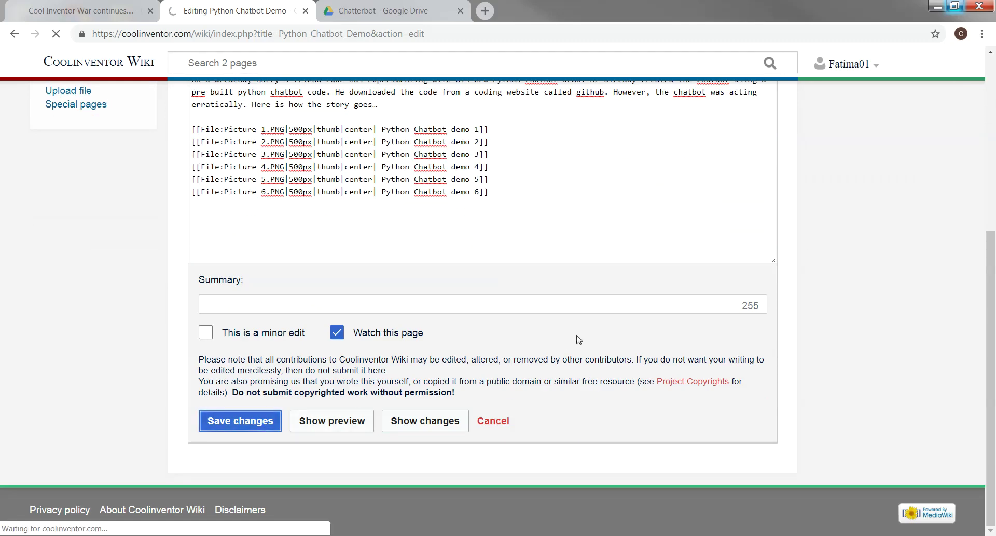
pyautogui.scroll(-5, 579, 339)
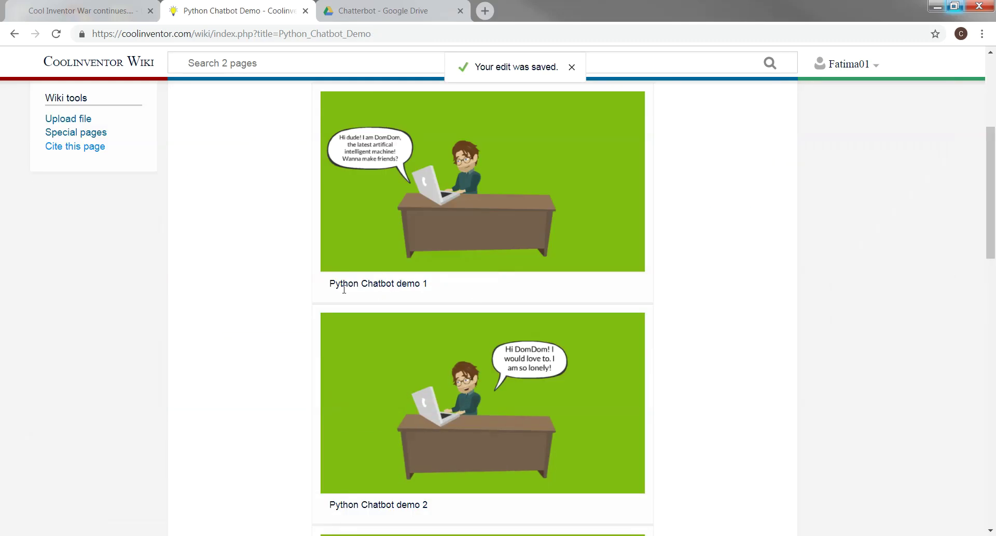
pyautogui.scroll(-3, 407, 423)
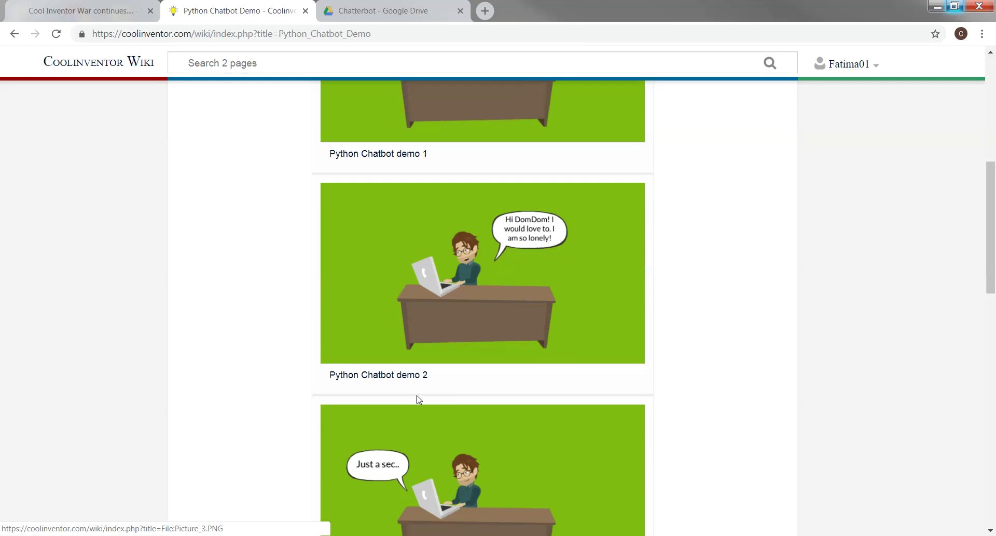
pyautogui.scroll(-10, 454, 418)
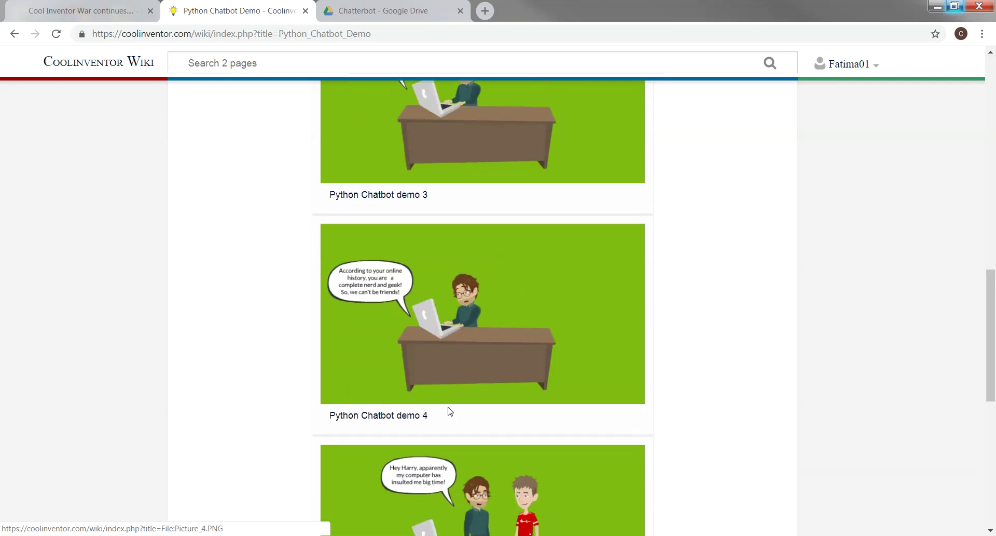
pyautogui.scroll(-5, 449, 413)
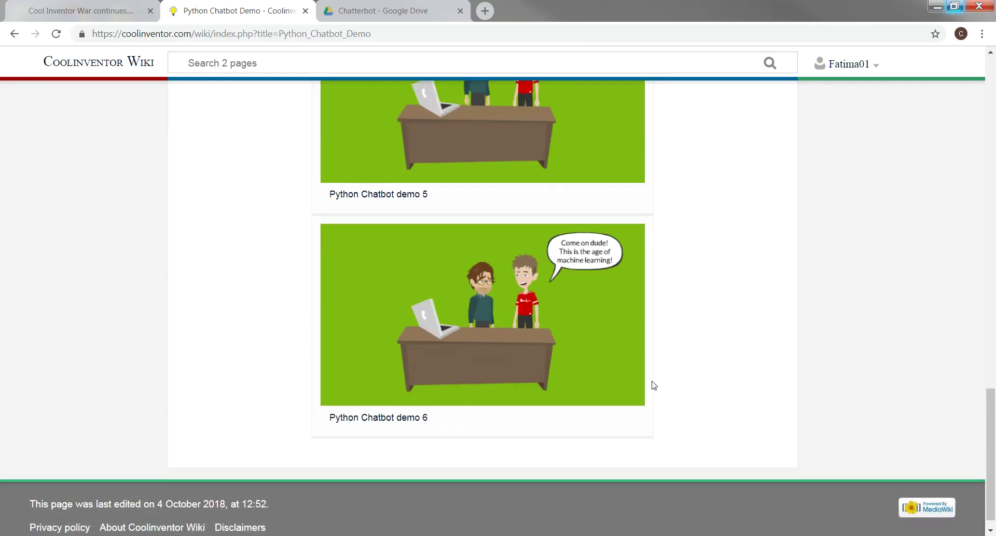
pyautogui.scroll(6, 653, 384)
pyautogui.scroll(17, 653, 384)
pyautogui.scroll(-20, 594, 444)
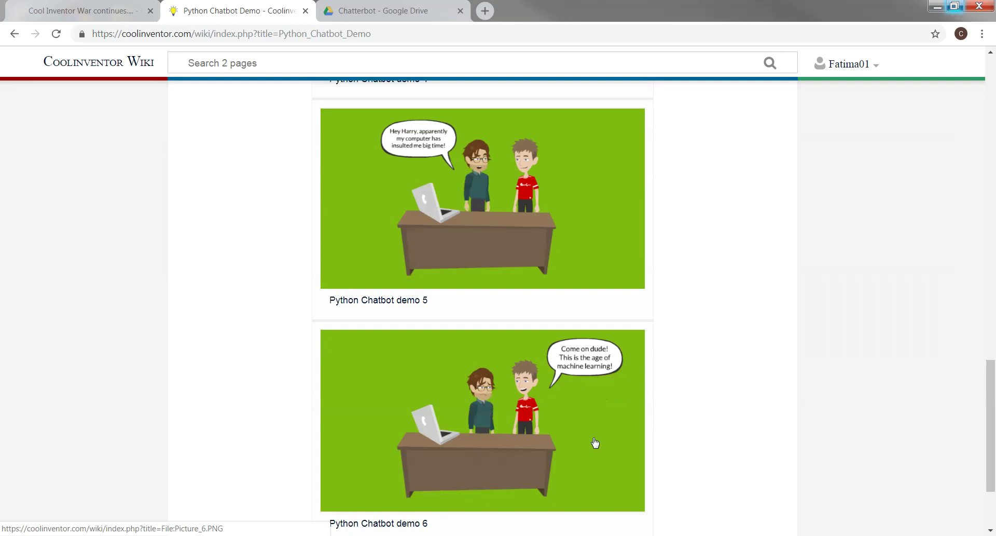
pyautogui.scroll(20, 615, 425)
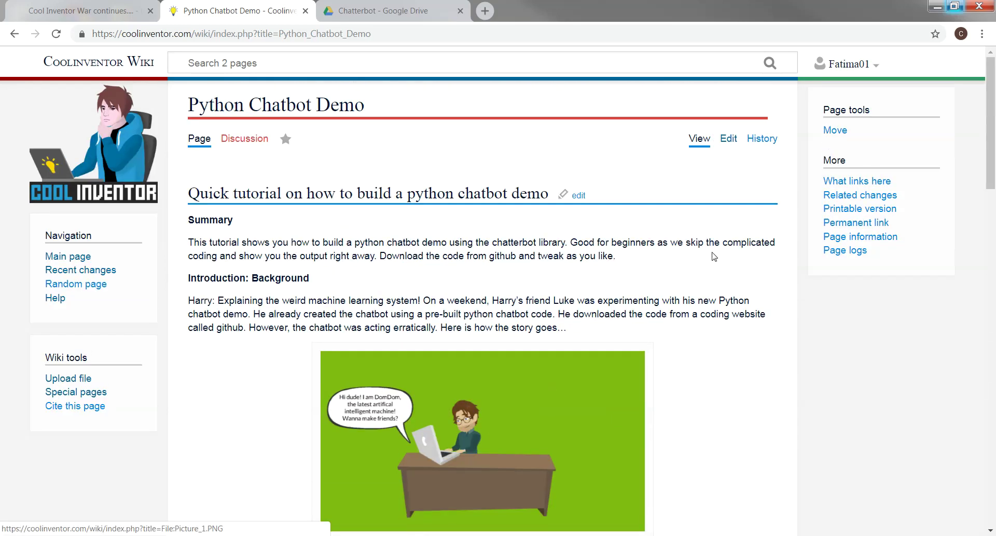
pyautogui.click(729, 139)
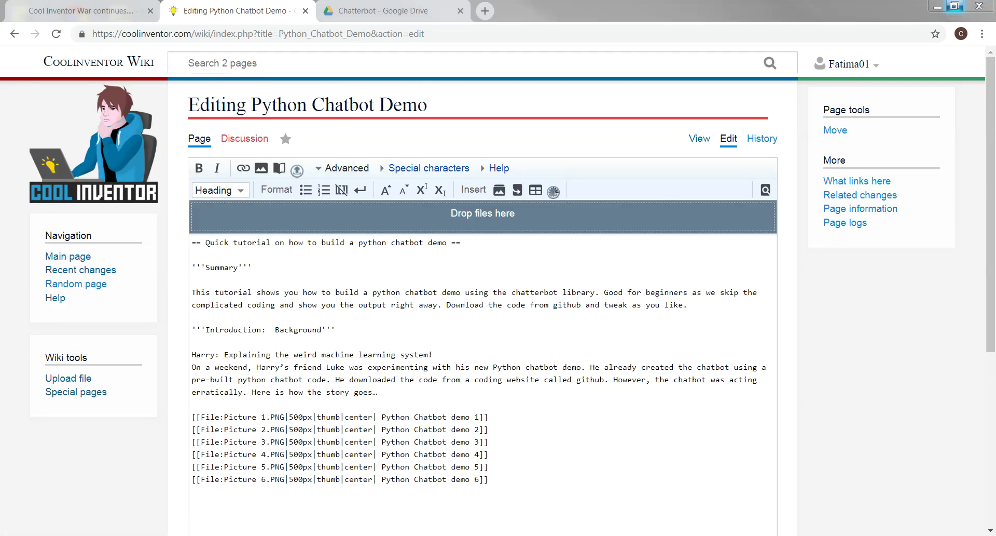
# Copy the 'Highlights from the video:' heading from the Word draft and return to the wiki
pyautogui.hotkey('alt', 'Tab')
pyautogui.scroll(-3, 458, 356)
pyautogui.scroll(-8, 458, 356)
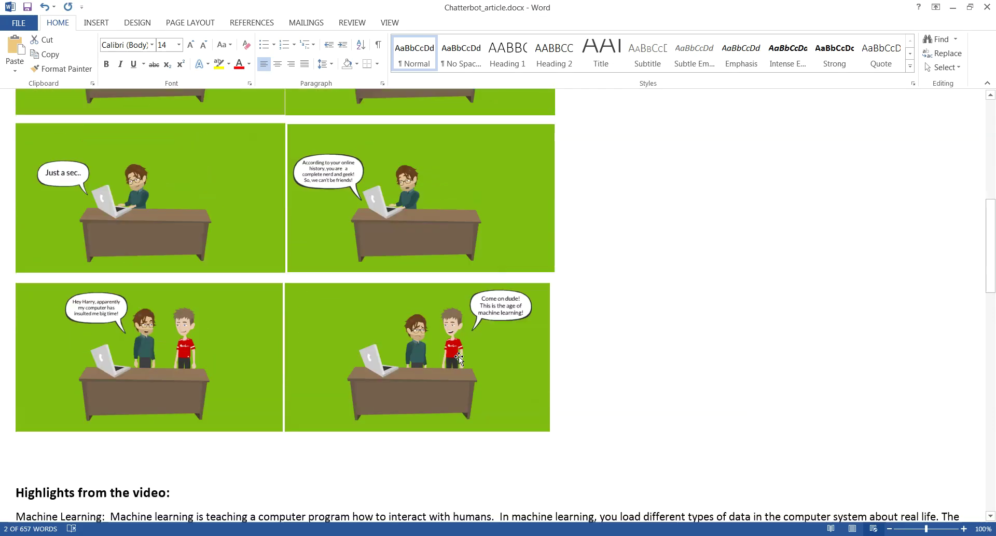
pyautogui.scroll(-2, 126, 301)
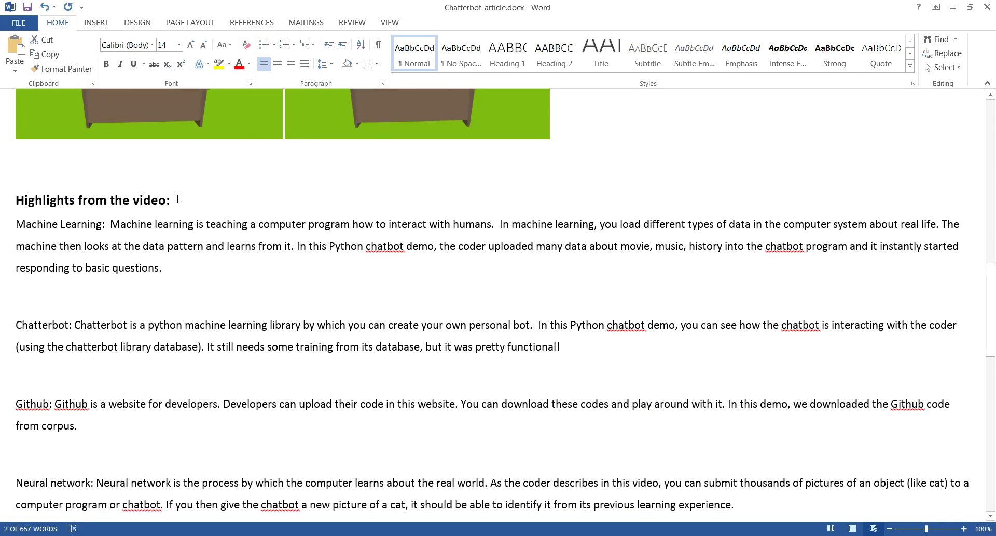
pyautogui.moveTo(176, 200); pyautogui.dragTo(15, 199)
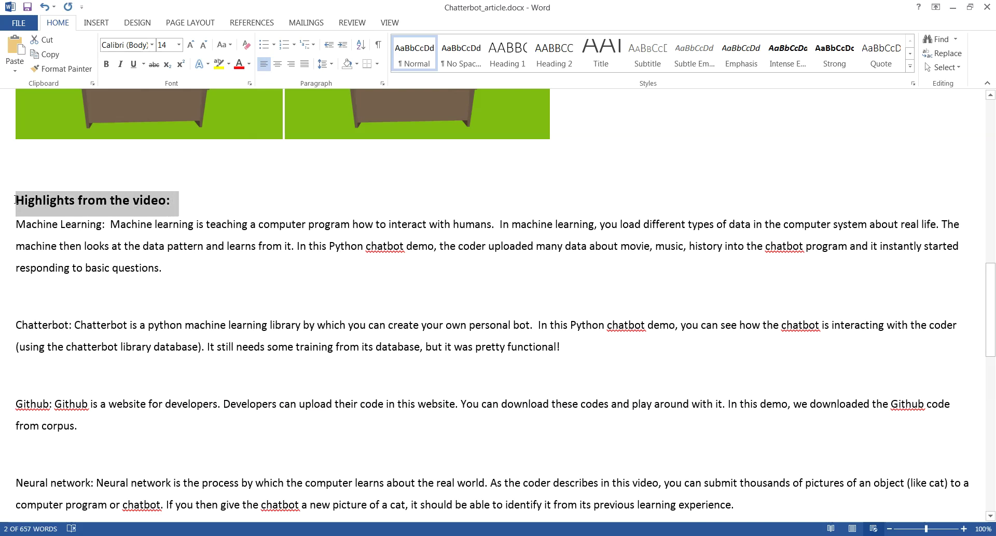
pyautogui.rightClick(37, 205)
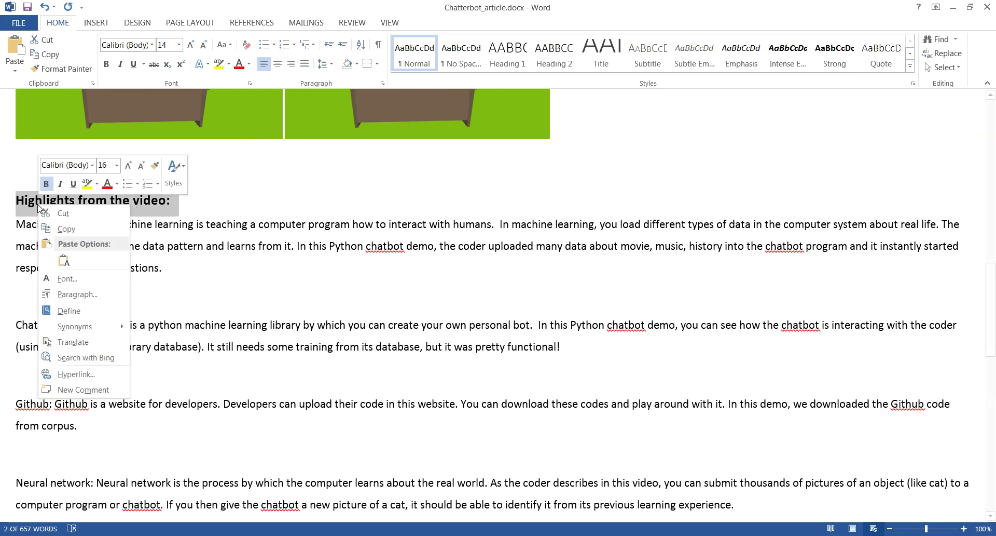
pyautogui.click(65, 229)
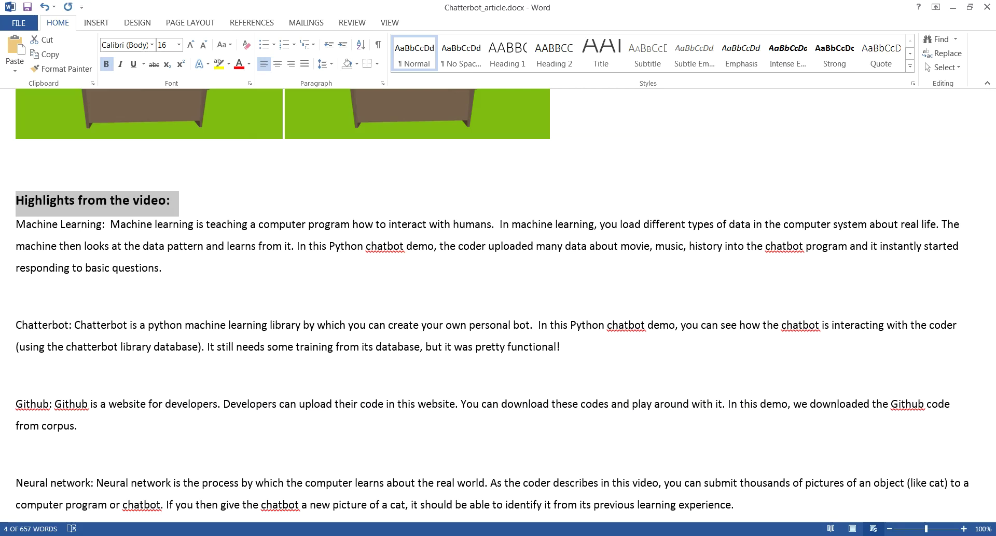
pyautogui.hotkey('alt', 'Tab')
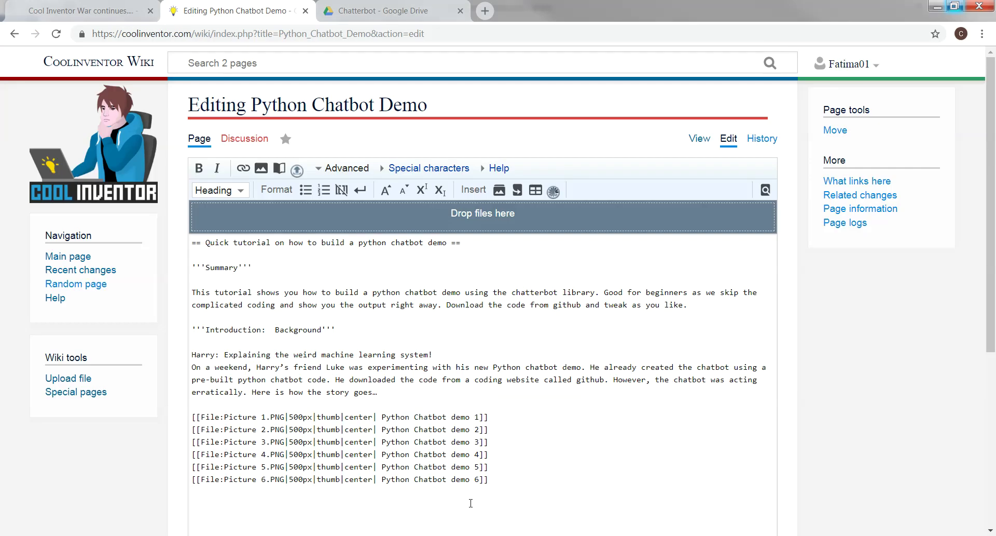
# Insert a level-3 heading below the images and paste 'Highlights from the video:' as plain text
pyautogui.click(477, 504)
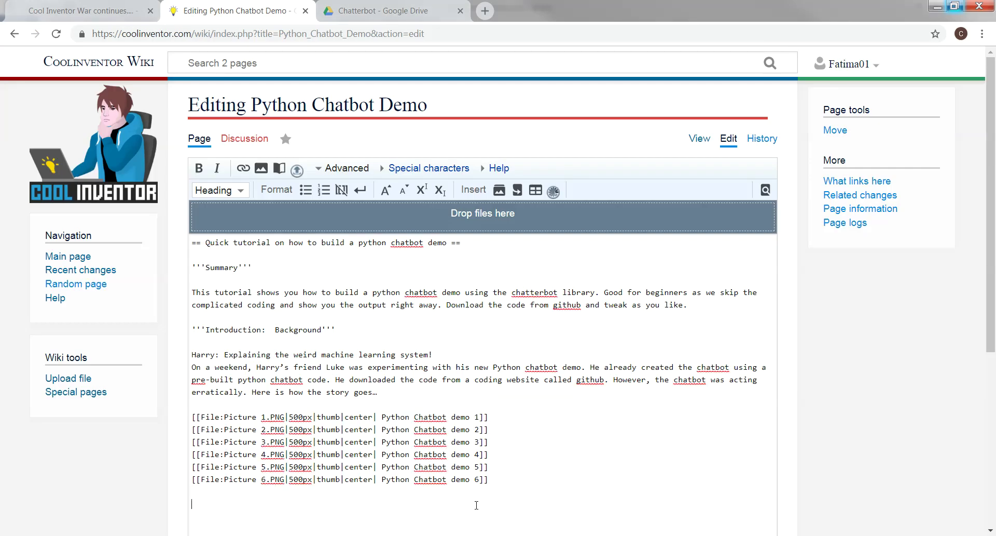
pyautogui.click(217, 191)
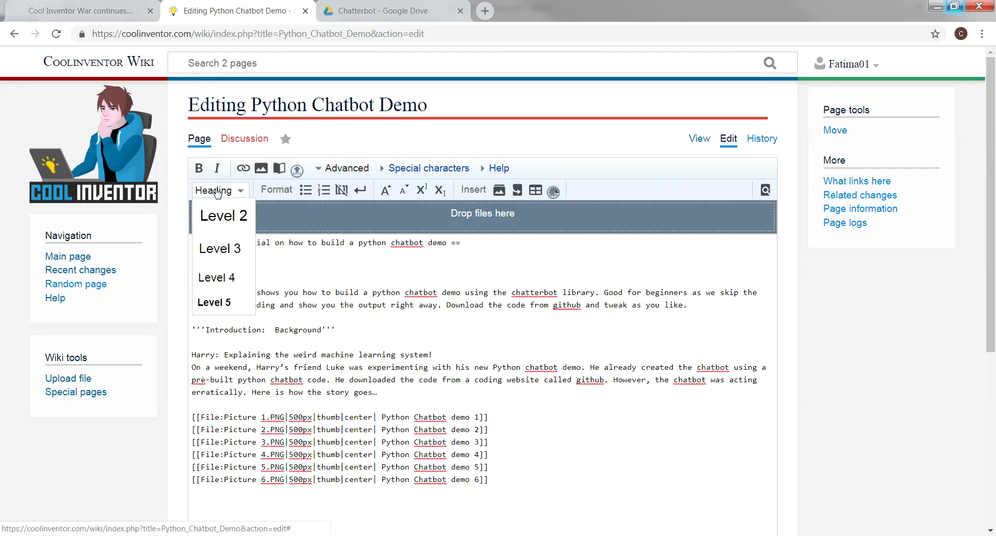
pyautogui.click(226, 252)
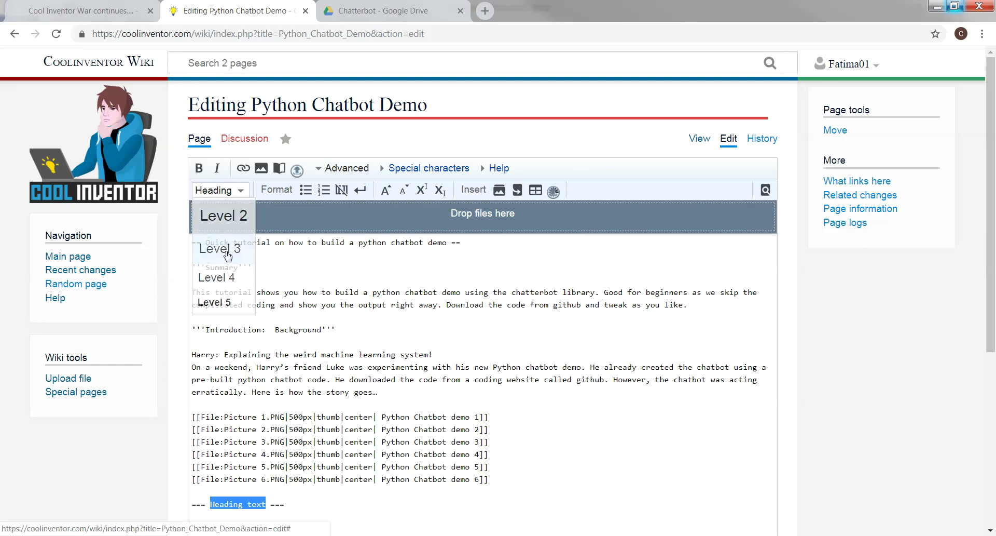
pyautogui.rightClick(234, 503)
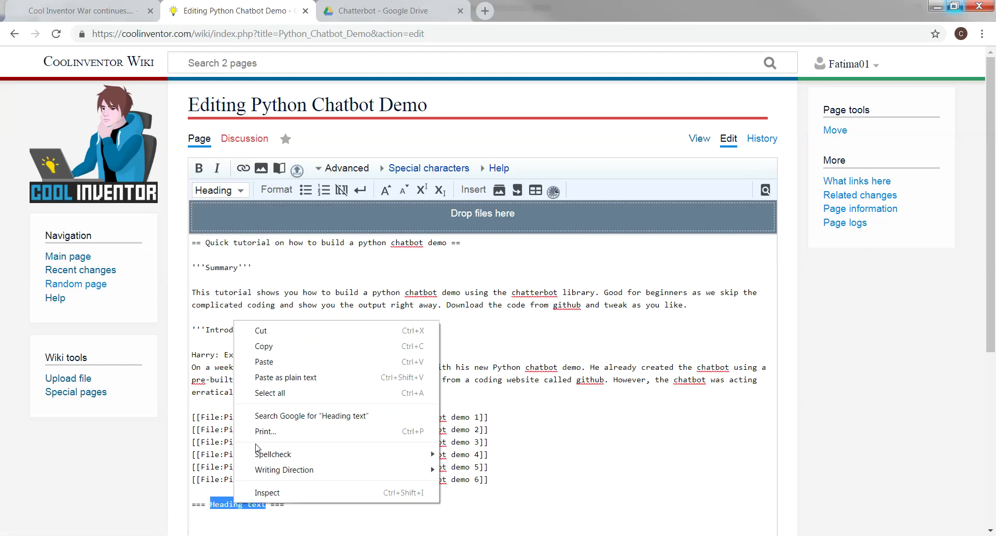
pyautogui.click(266, 379)
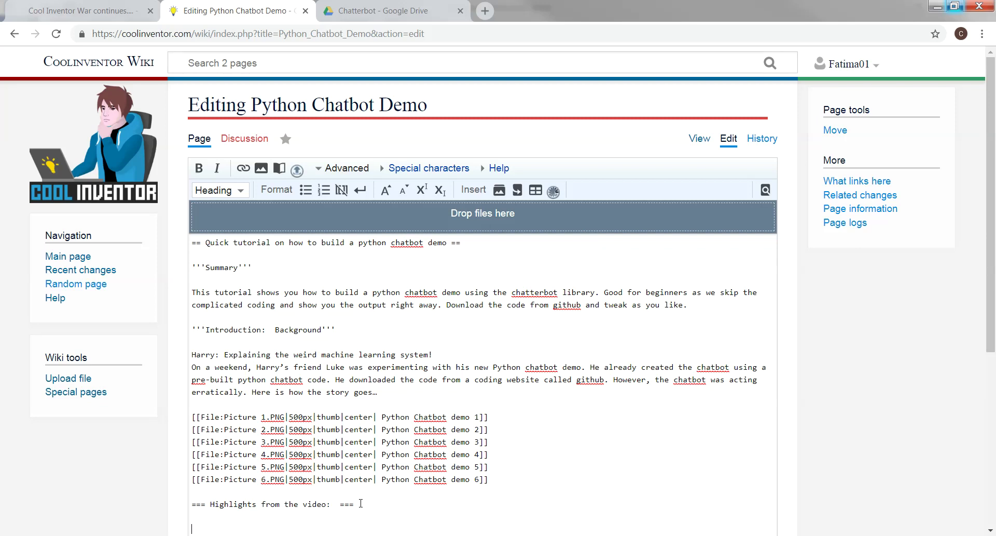
# In Word, copy the glossary from 'Machine Learning:' through 'You can download the entire code here.'
pyautogui.hotkey('alt', 'Tab')
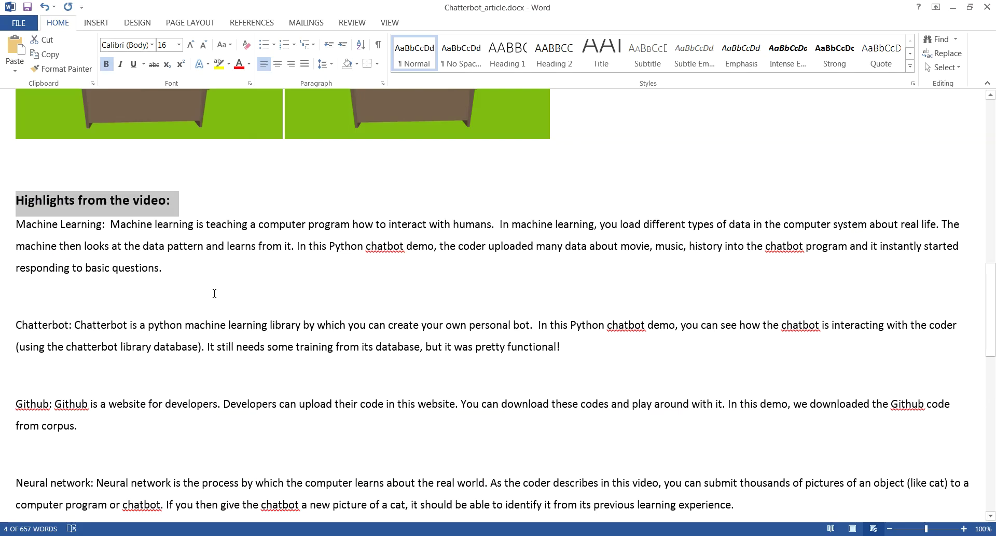
pyautogui.moveTo(16, 224); pyautogui.dragTo(217, 354)
pyautogui.moveTo(74, 360); pyautogui.dragTo(83, 358)
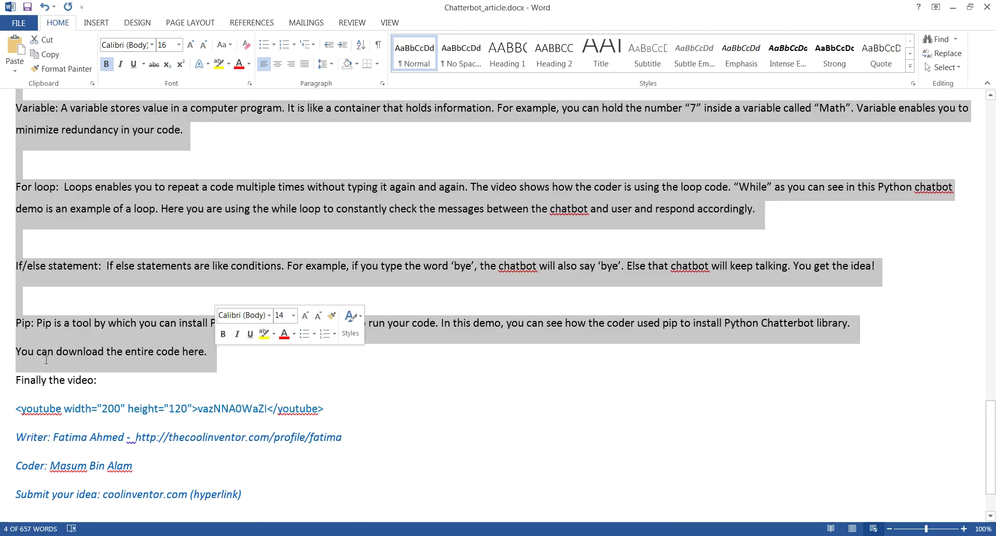
pyautogui.rightClick(283, 193)
pyautogui.click(307, 214)
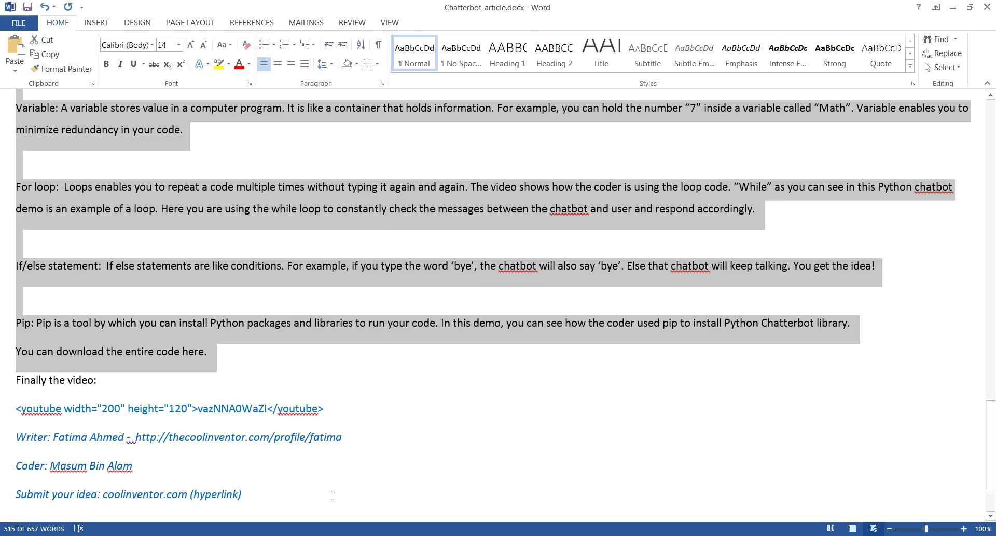
pyautogui.hotkey('alt', 'Tab')
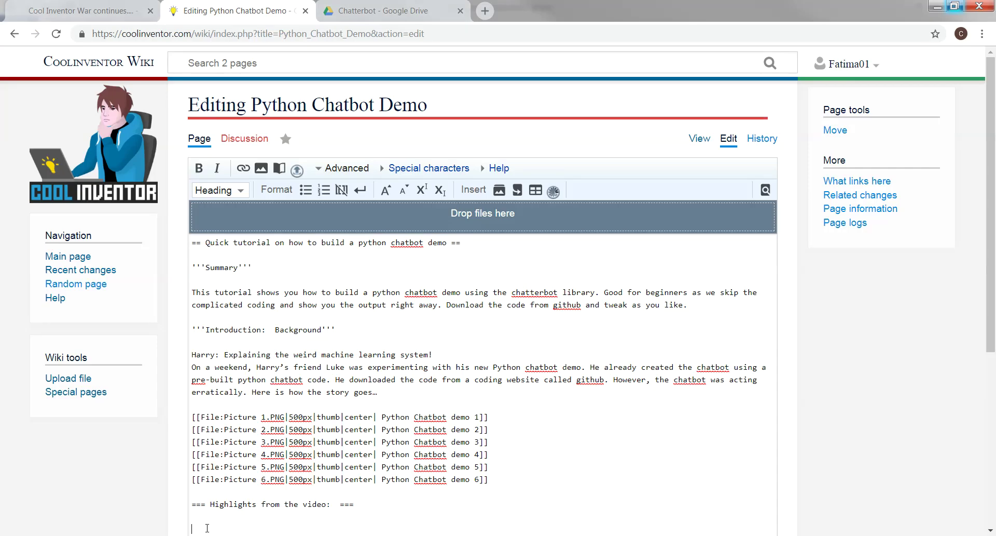
# Paste the copied Word glossary into the Highlights section of the wikitext
pyautogui.rightClick(207, 528)
pyautogui.click(288, 433)
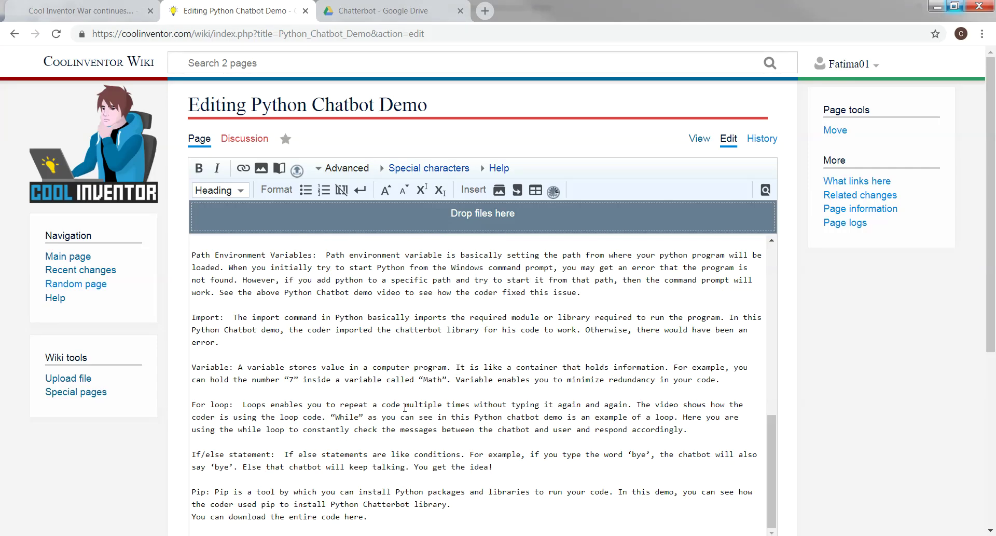
pyautogui.scroll(8, 405, 408)
pyautogui.scroll(-2, 397, 407)
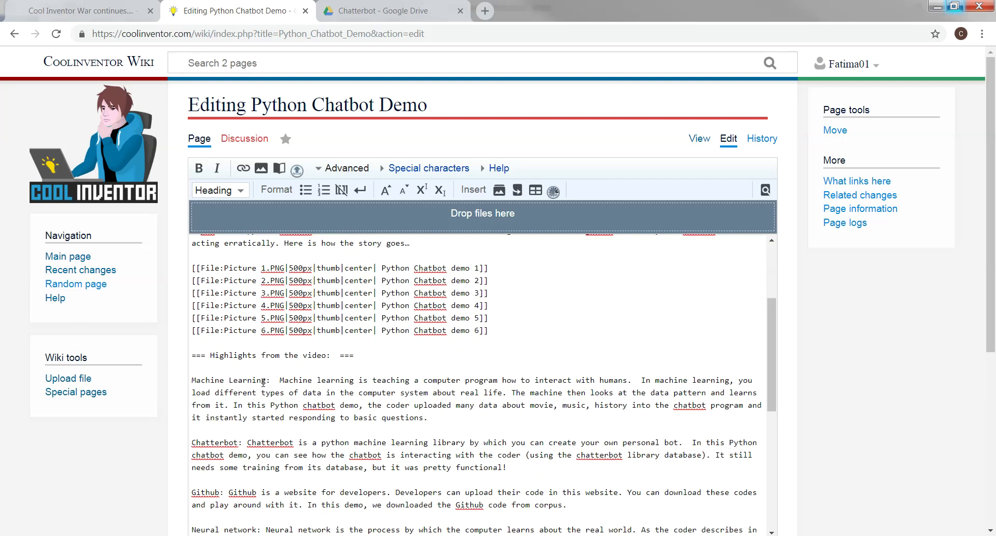
# Bold the glossary terms 'Machine Learning:' and 'Chatterbot:' and save the article
pyautogui.moveTo(272, 379); pyautogui.dragTo(192, 380)
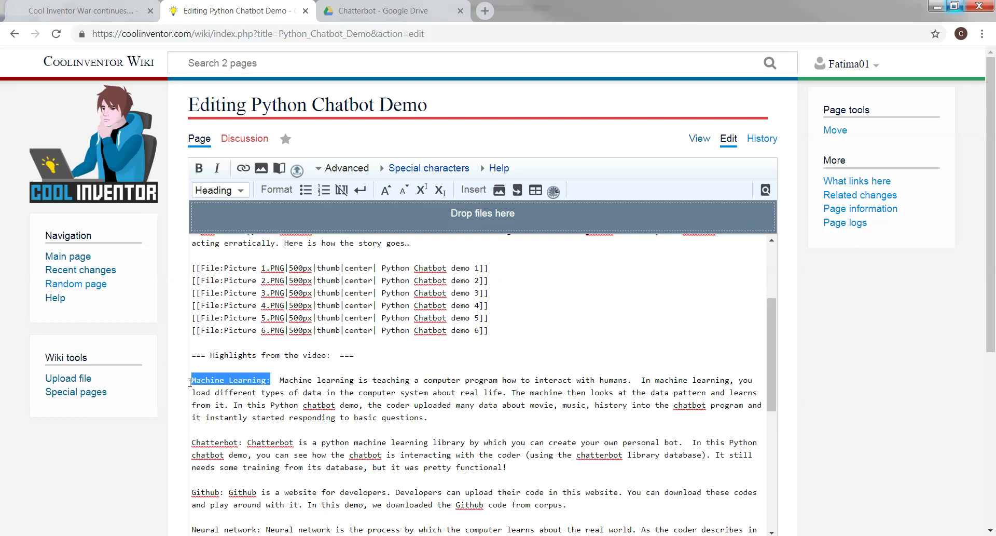
pyautogui.click(198, 167)
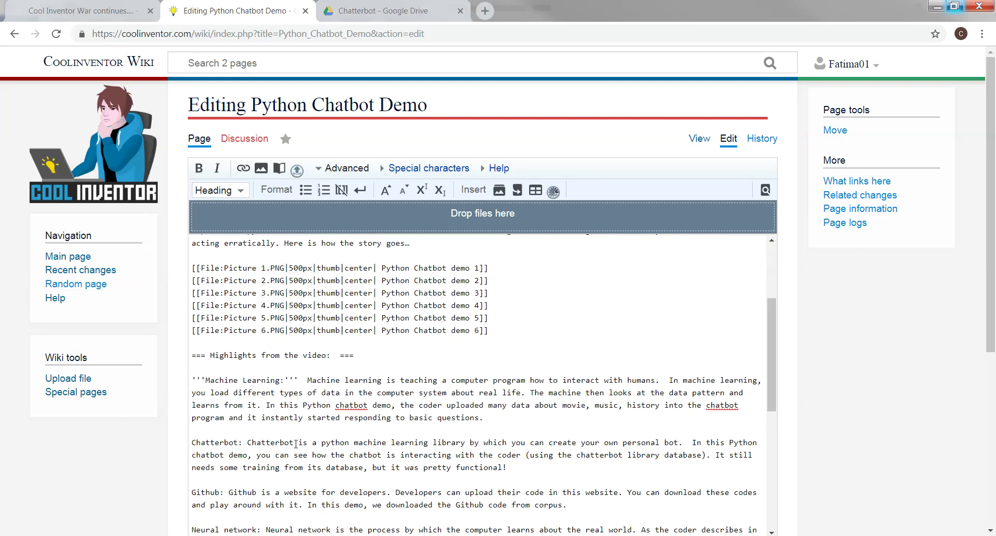
pyautogui.moveTo(246, 442); pyautogui.dragTo(191, 442)
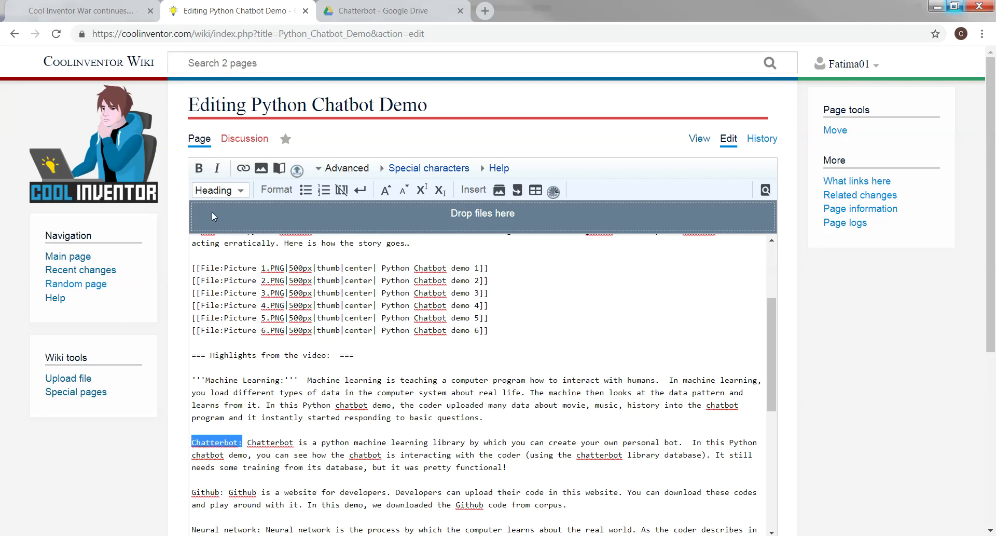
pyautogui.click(199, 168)
pyautogui.scroll(-15, 249, 363)
pyautogui.click(208, 427)
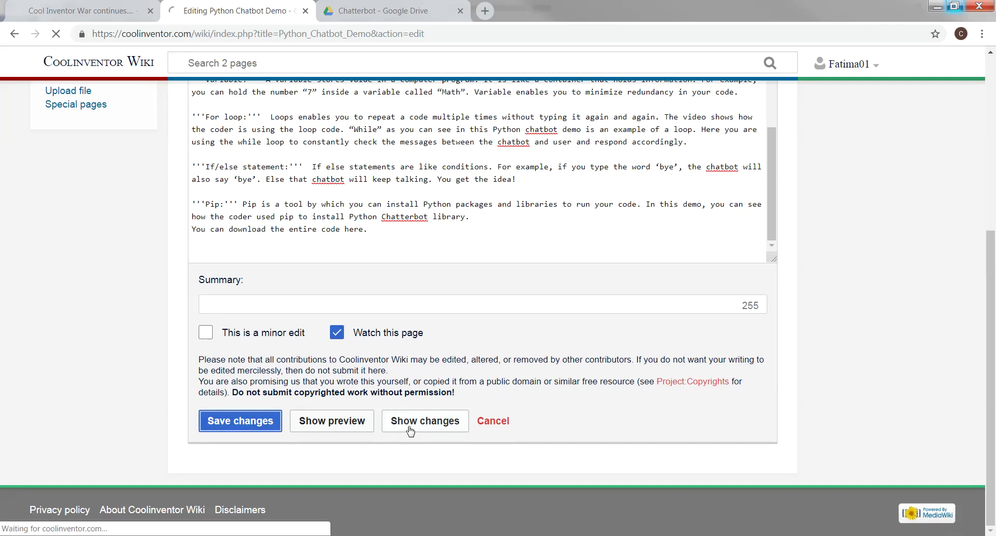
# Scroll through the saved article to review the demo images and bolded Highlights glossary
pyautogui.scroll(-20, 410, 430)
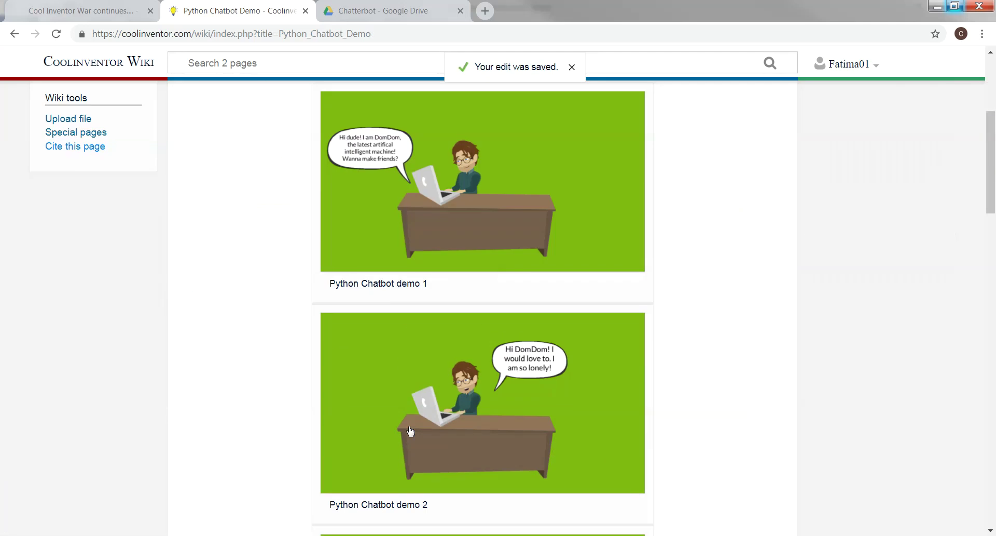
pyautogui.scroll(-14, 410, 429)
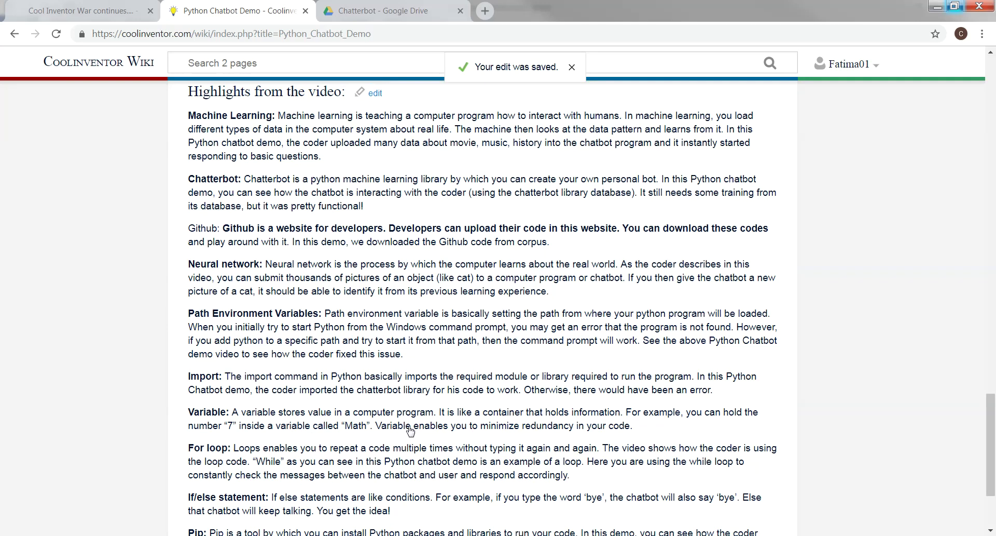
pyautogui.scroll(4, 306, 288)
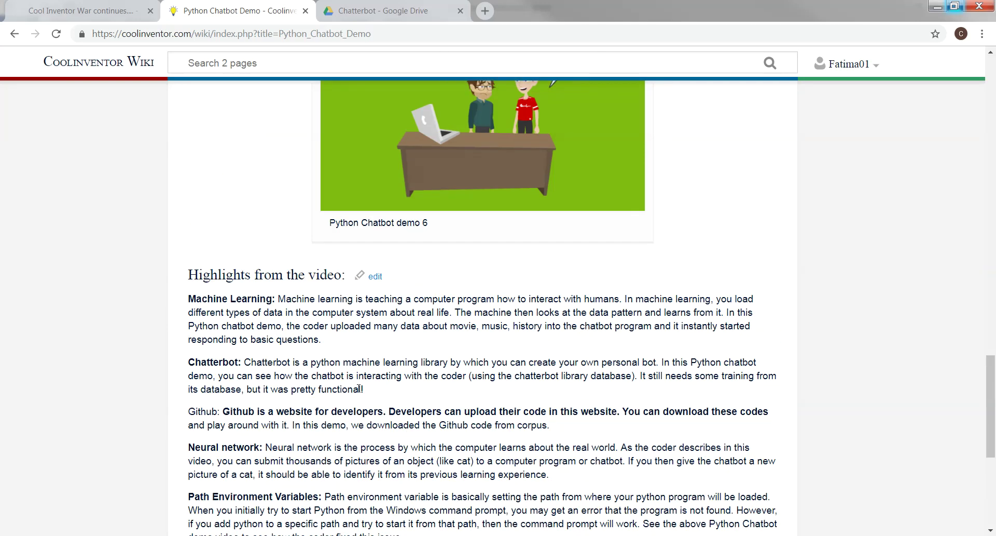
pyautogui.scroll(-6, 359, 388)
pyautogui.scroll(6, 360, 388)
pyautogui.scroll(-6, 360, 389)
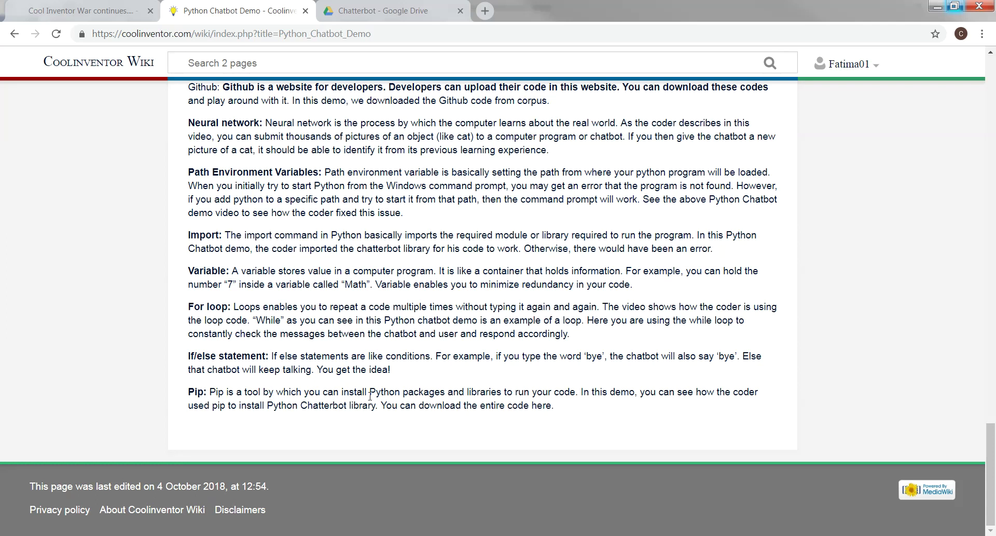
pyautogui.scroll(20, 399, 402)
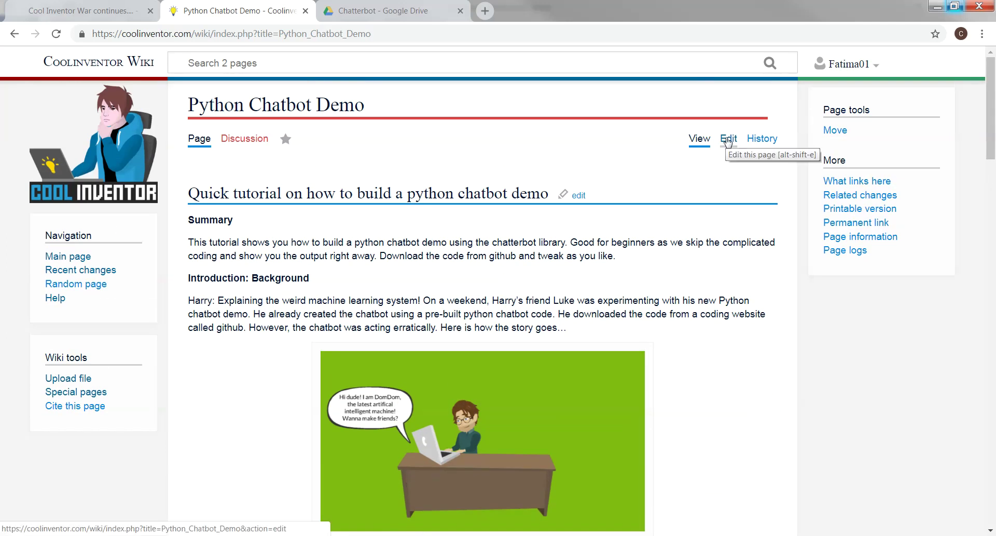
# Reopen the article source and move the download sentence onto its own line after 'library.'
pyautogui.click(729, 139)
pyautogui.scroll(-1, 508, 349)
pyautogui.scroll(-10, 511, 350)
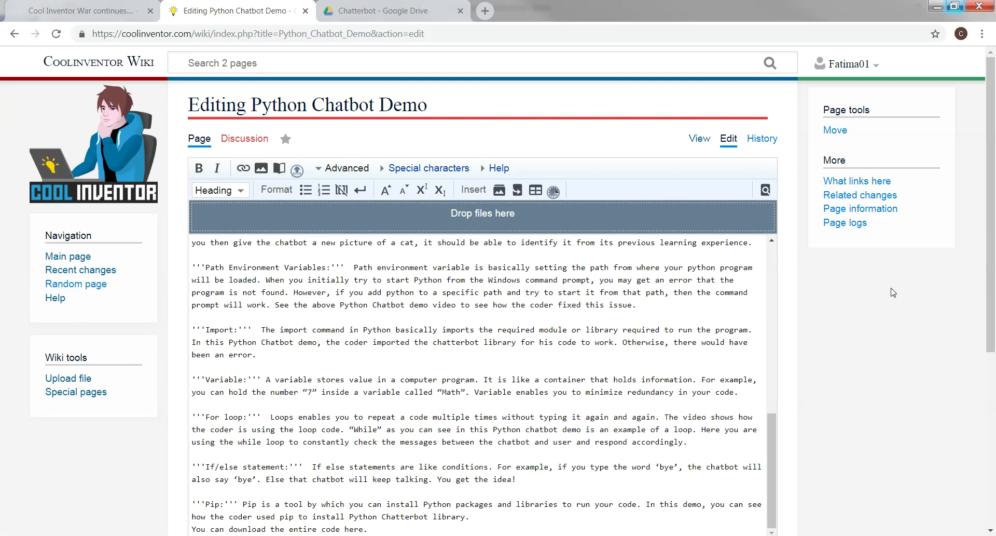
pyautogui.scroll(-3, 986, 290)
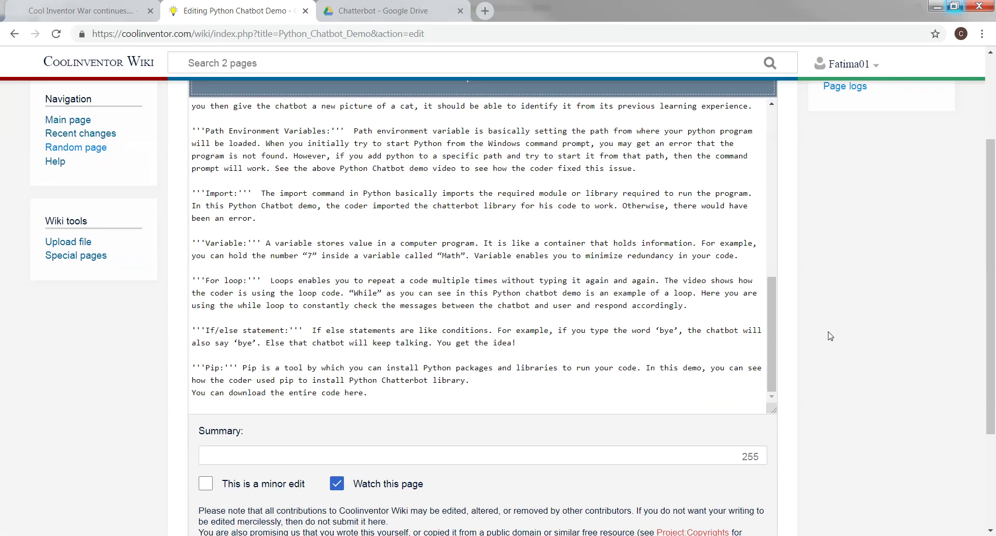
pyautogui.click(474, 382)
pyautogui.press('Return')
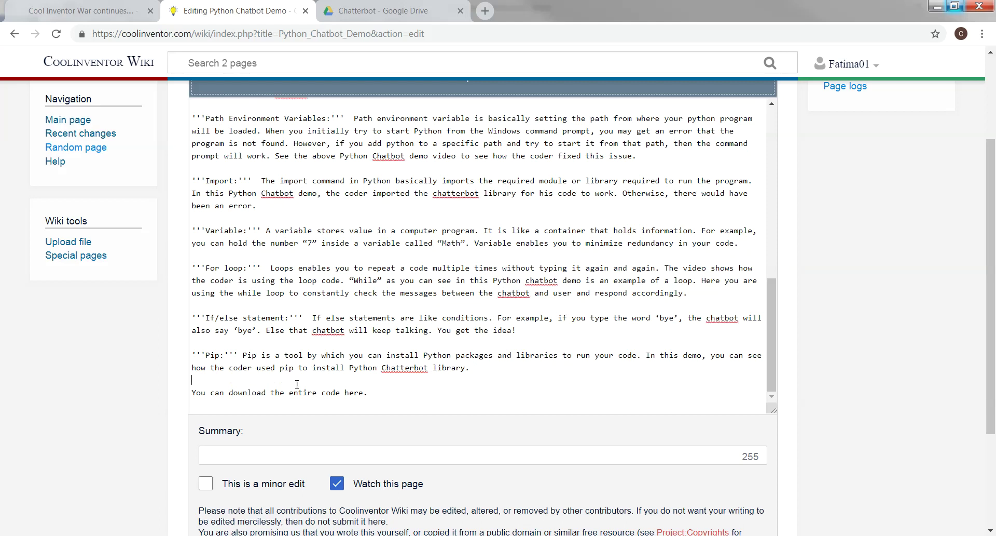
# Select the word 'here', dismiss the Outlook reminder, and start a link on it
pyautogui.moveTo(345, 392); pyautogui.dragTo(365, 393)
pyautogui.scroll(3, 992, 305)
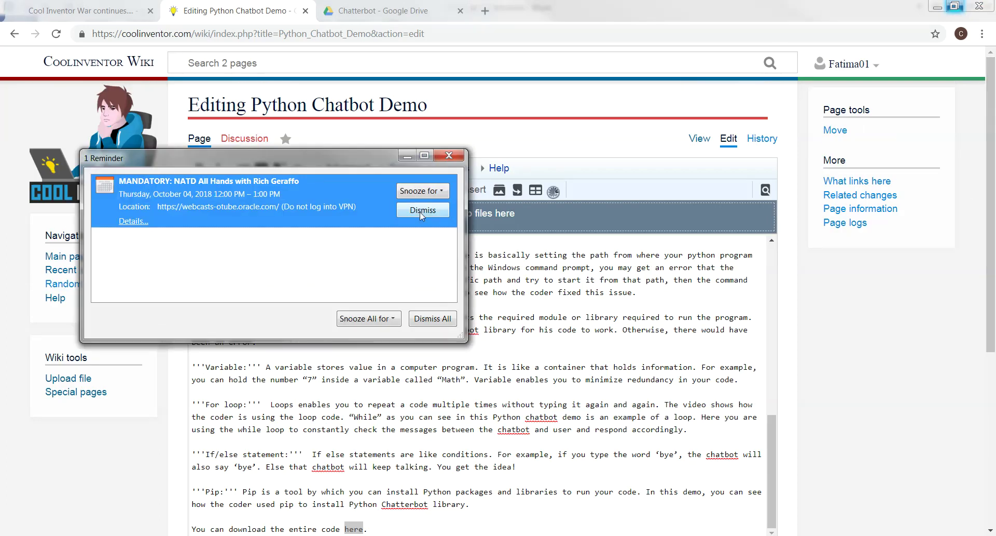
pyautogui.click(407, 157)
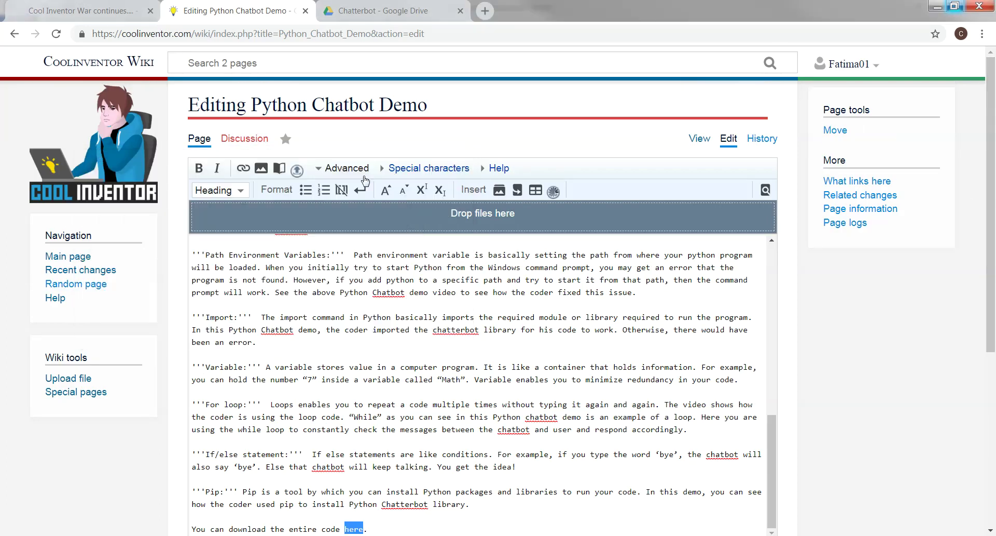
pyautogui.click(242, 169)
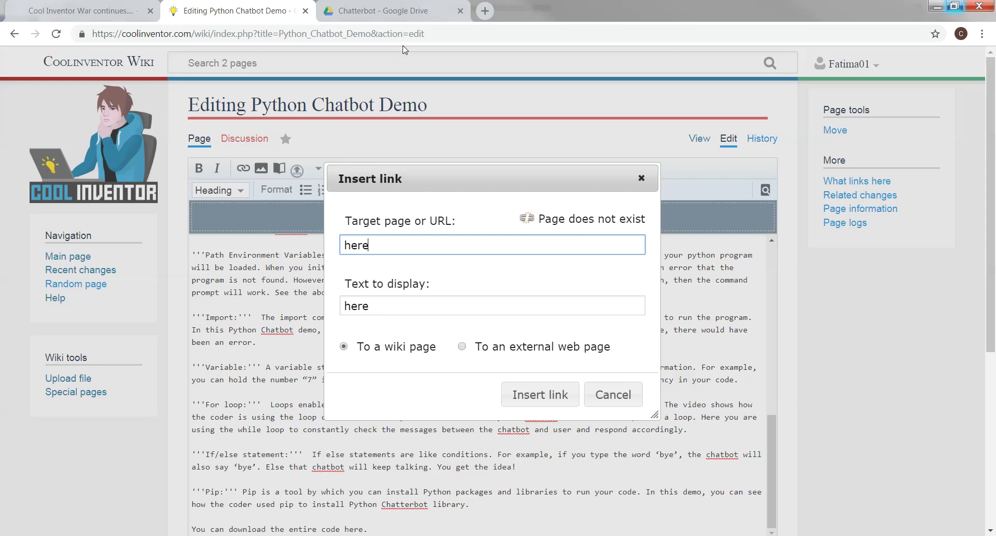
# Switch to the Chatterbot folder in Google Drive
pyautogui.click(391, 14)
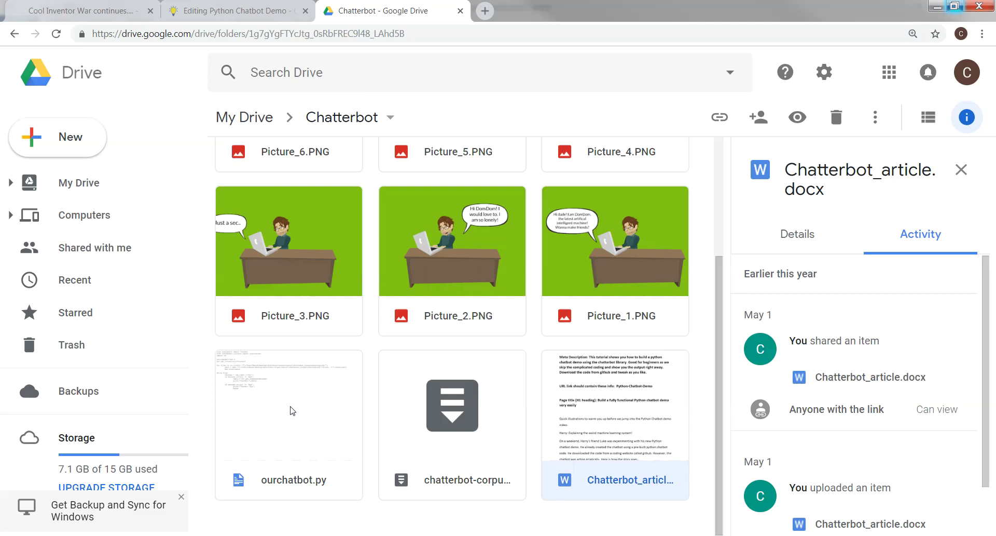
# Open ourchatbot.py in Drive preview and copy its page address
pyautogui.doubleClick(292, 410)
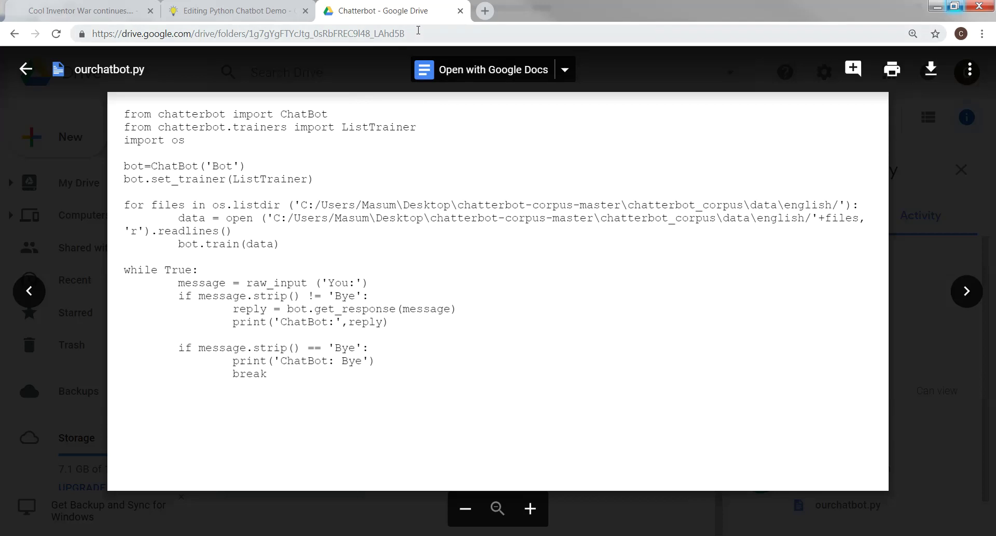
pyautogui.click(402, 34)
pyautogui.rightClick(396, 34)
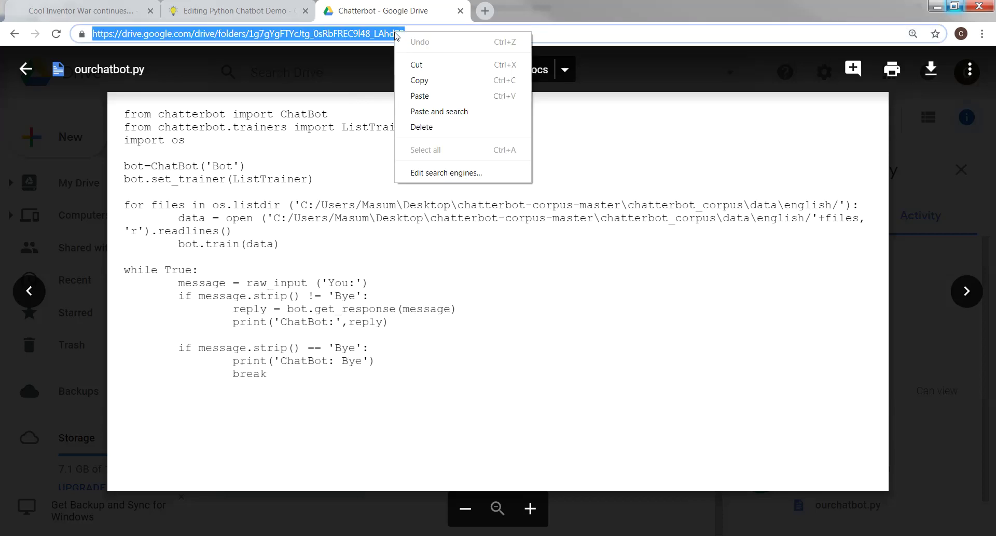
pyautogui.click(415, 79)
# Set ourchatbot.py sharing to 'Anyone with the link can edit' and copy its link
pyautogui.click(968, 71)
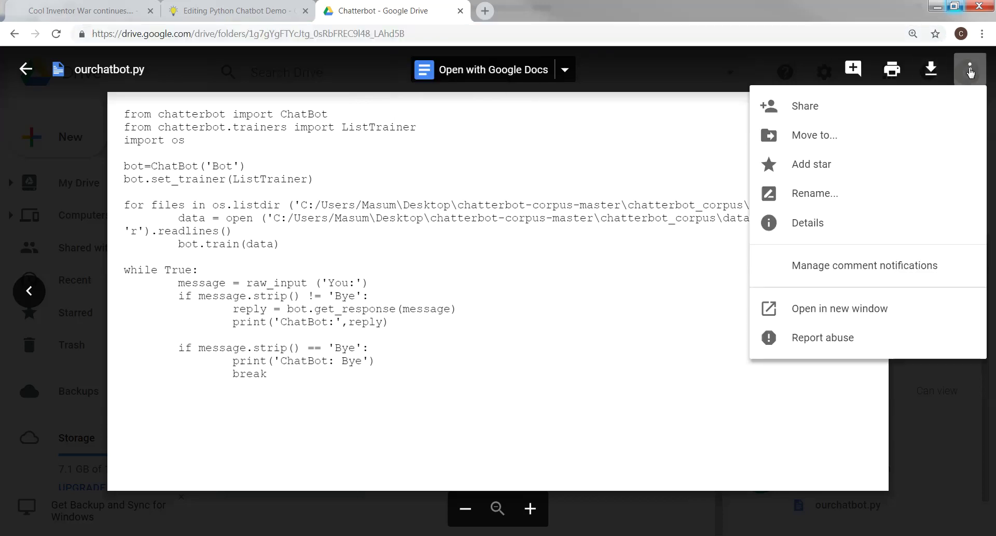
pyautogui.click(811, 109)
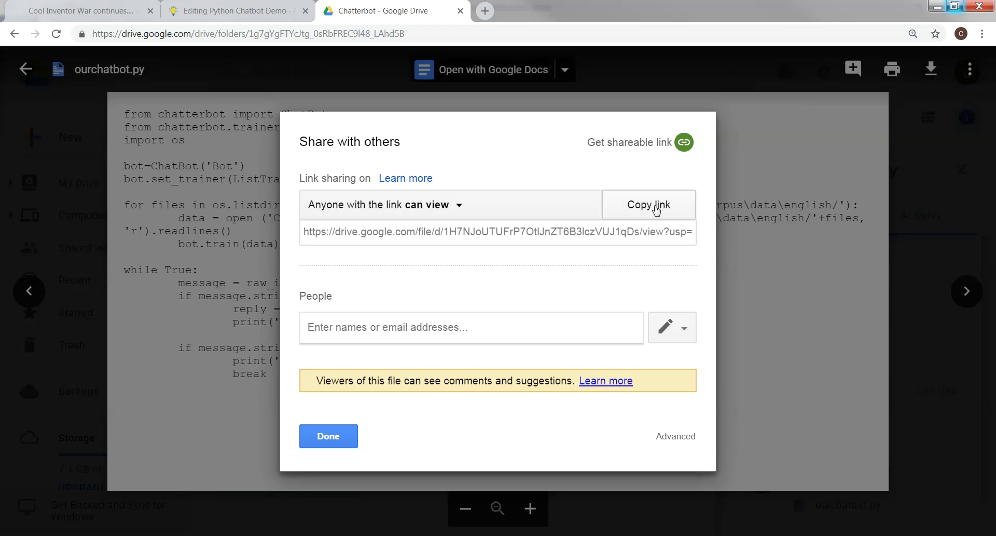
pyautogui.click(450, 207)
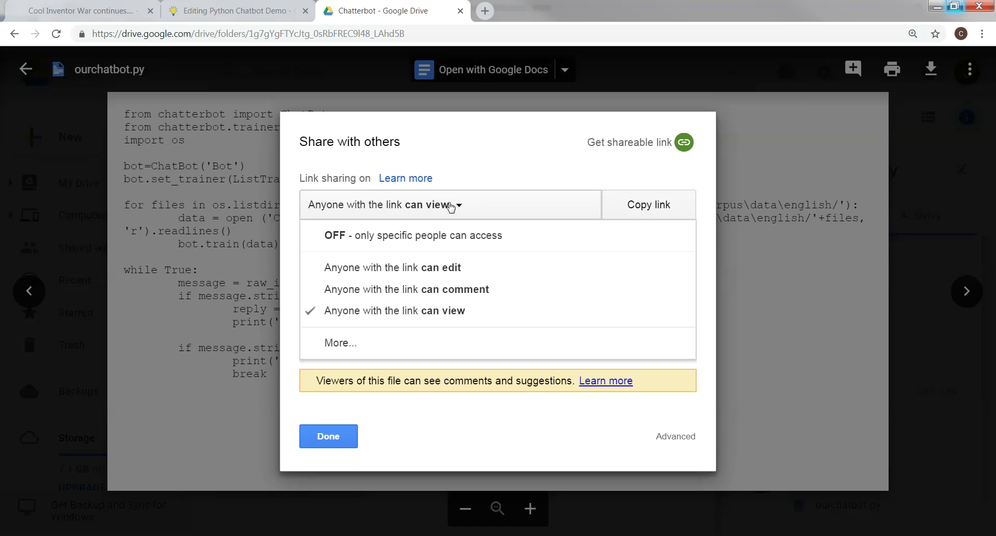
pyautogui.click(442, 269)
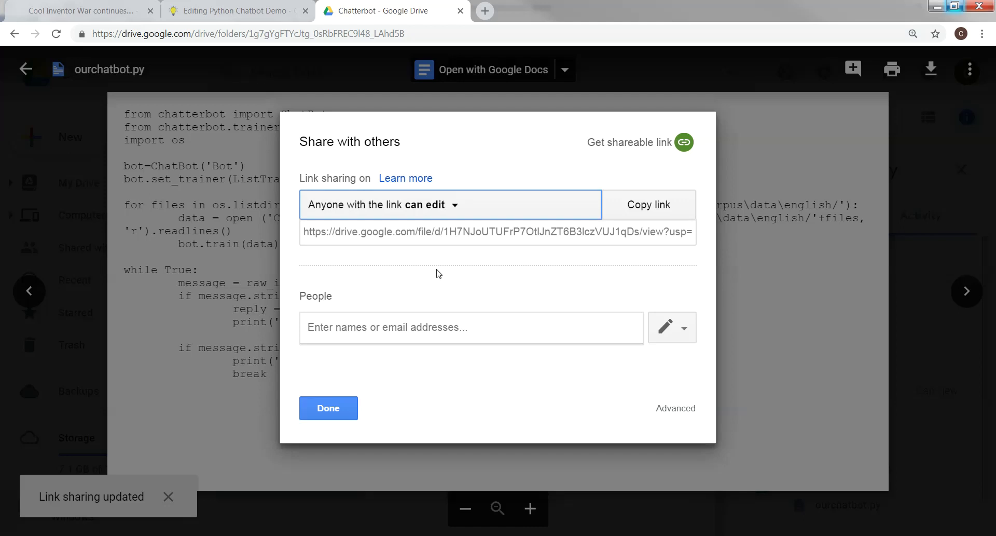
pyautogui.click(659, 208)
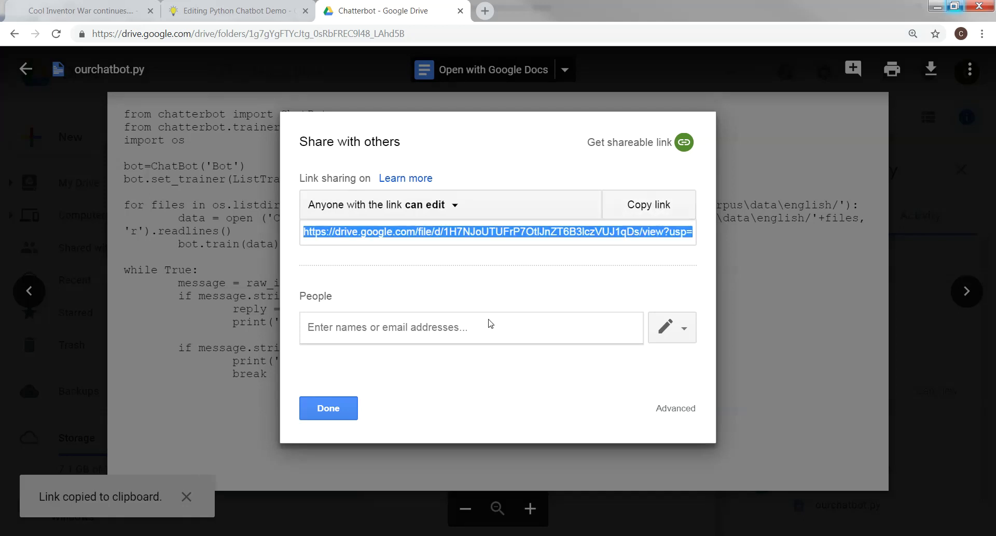
pyautogui.click(339, 408)
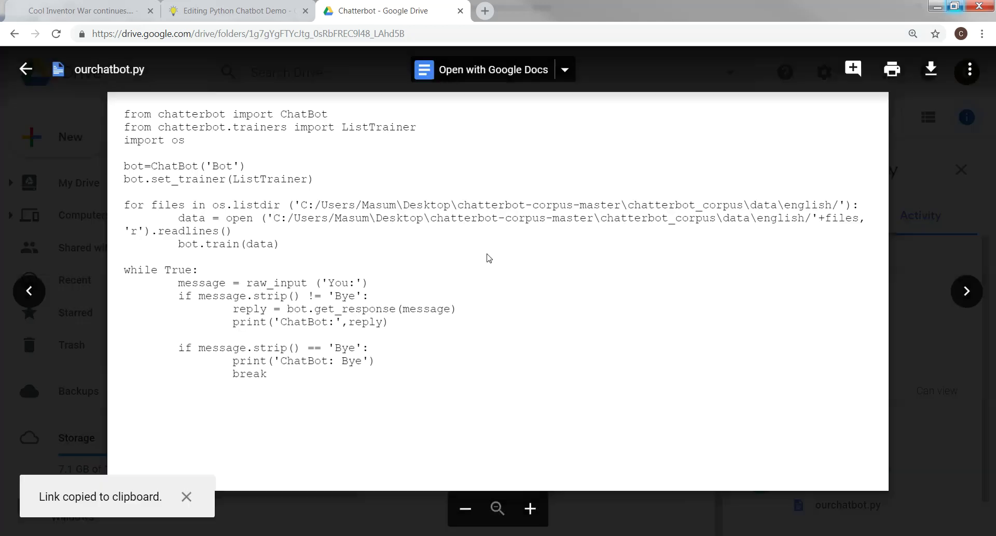
pyautogui.click(259, 14)
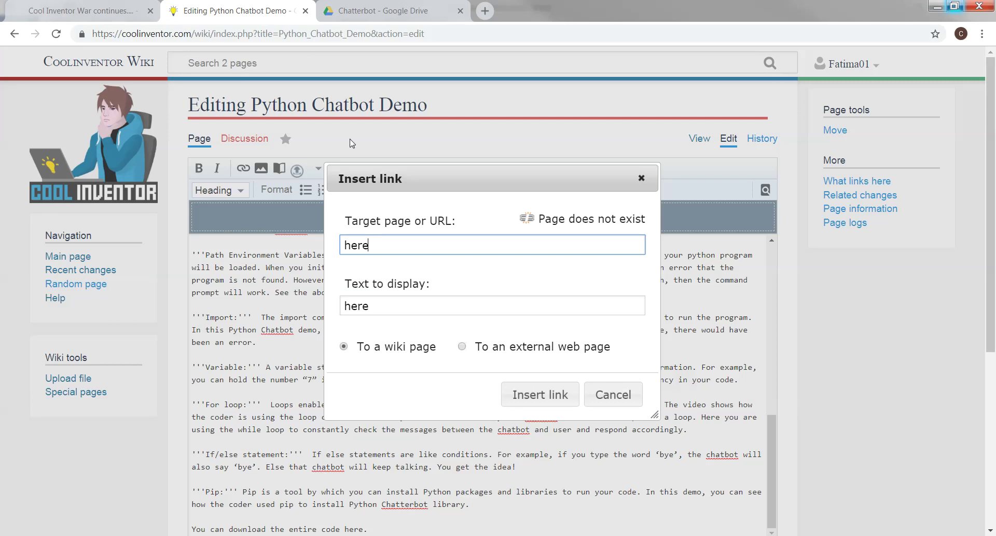
# Paste the Drive URL as the link target for 'here' and insert the link
pyautogui.moveTo(383, 242); pyautogui.dragTo(335, 255)
pyautogui.rightClick(355, 249)
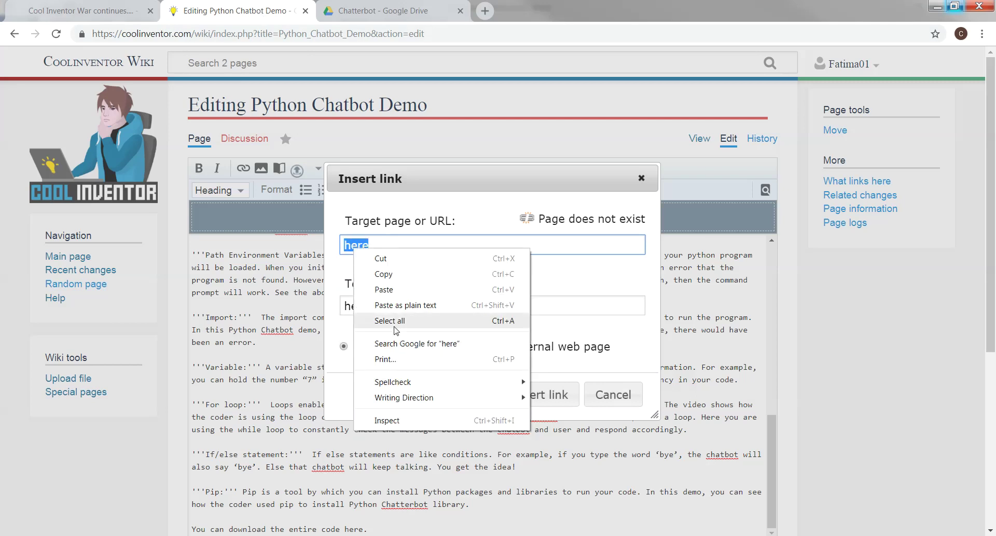
pyautogui.click(392, 306)
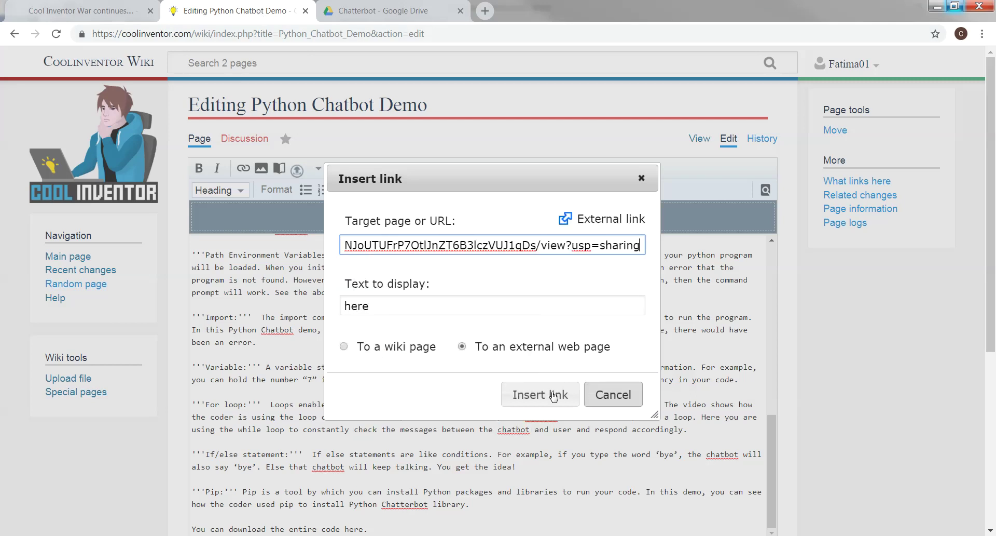
pyautogui.click(544, 393)
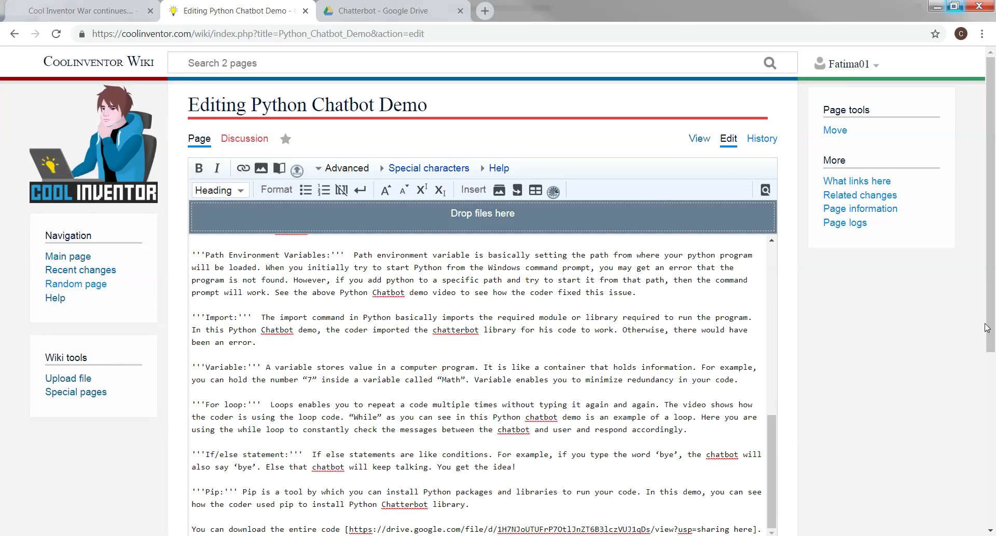
# Paste the 'Entire zip file can be downloaded here.' line below it
pyautogui.moveTo(990, 327); pyautogui.dragTo(989, 348)
pyautogui.scroll(-2, 920, 393)
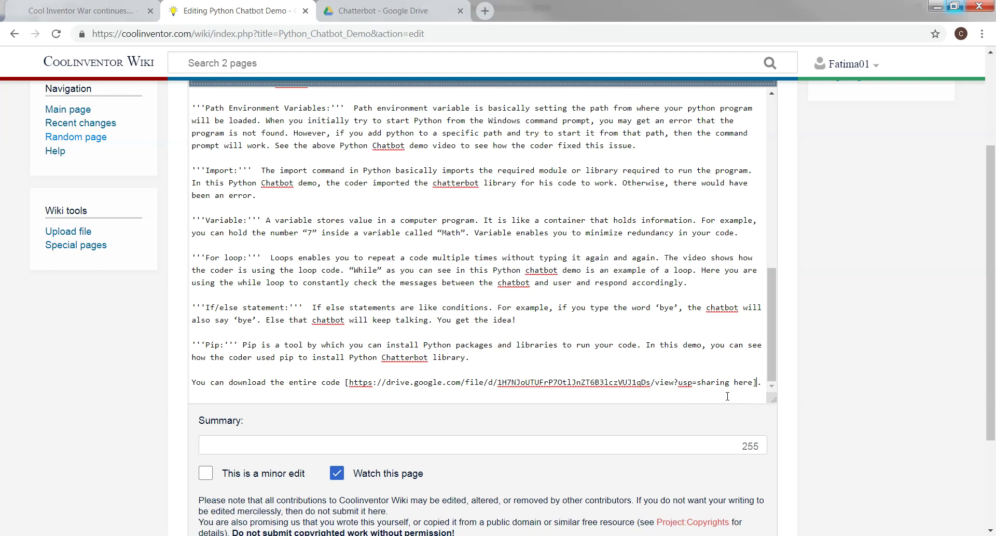
pyautogui.hotkey('ctrl', 'v')
pyautogui.scroll(-3, 764, 383)
# Save the article and check both download sentences at the bottom of the page
pyautogui.click(241, 420)
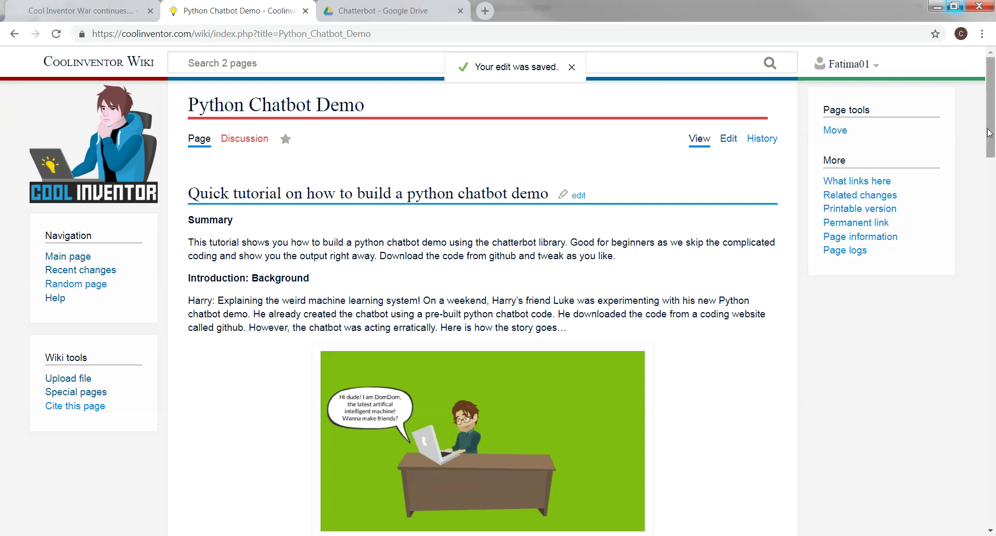
pyautogui.moveTo(990, 133); pyautogui.dragTo(990, 516)
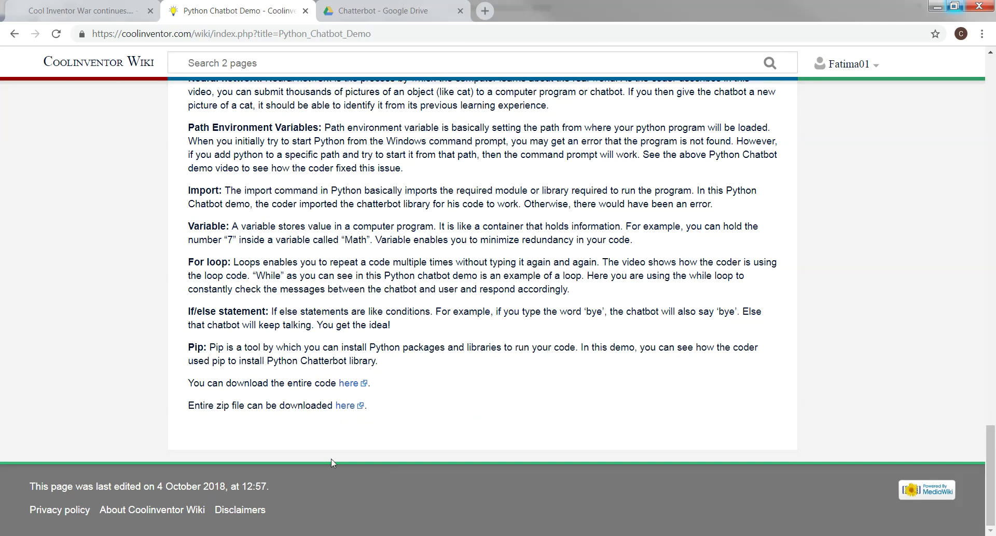
pyautogui.moveTo(193, 385); pyautogui.dragTo(334, 386)
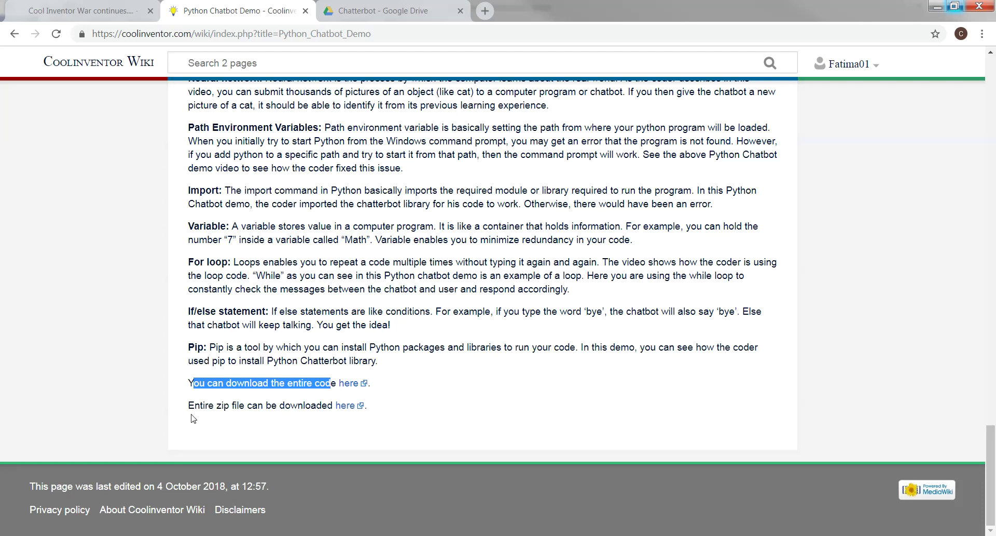
pyautogui.moveTo(188, 406); pyautogui.dragTo(317, 411)
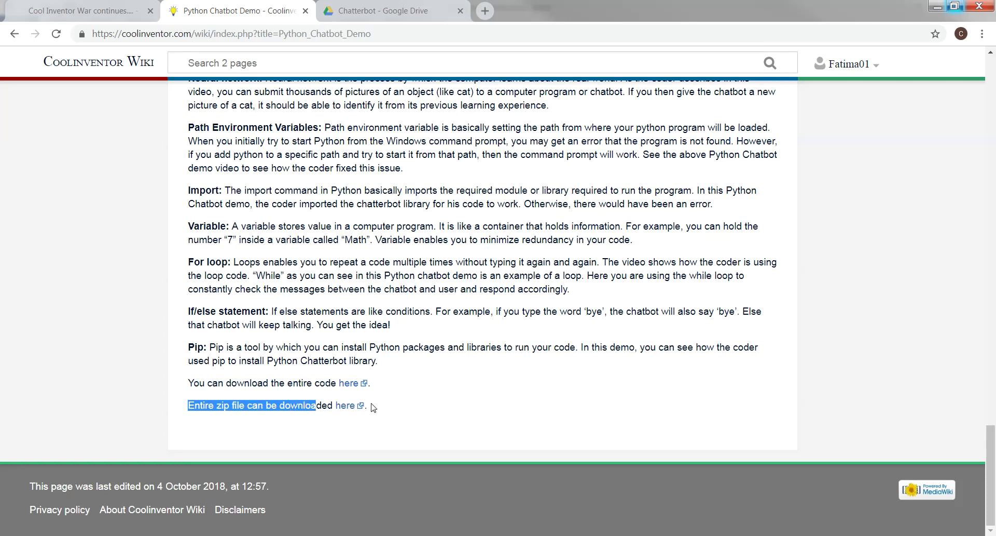
# Confirm the entire-code 'here' link opens the chatbot file, then close that tab
pyautogui.click(348, 385)
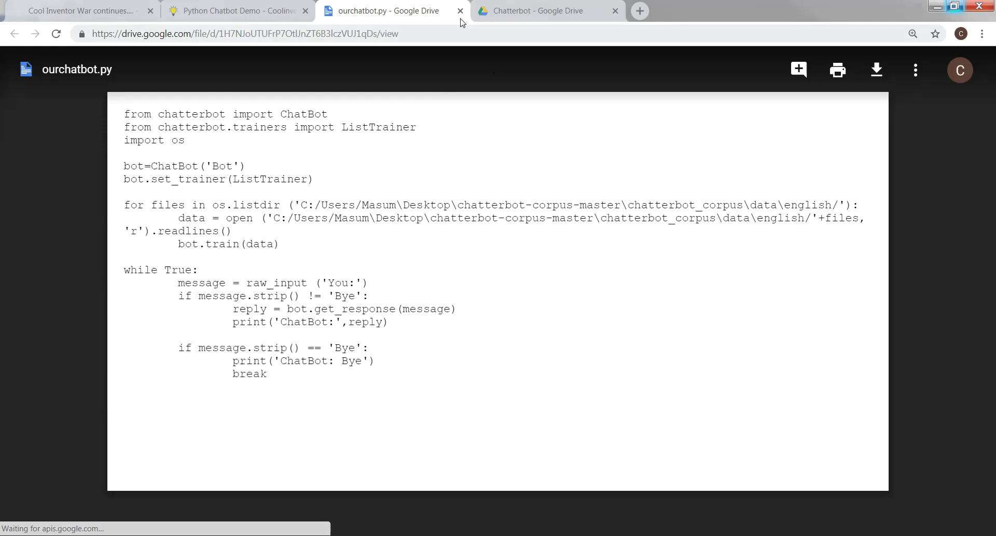
pyautogui.click(460, 10)
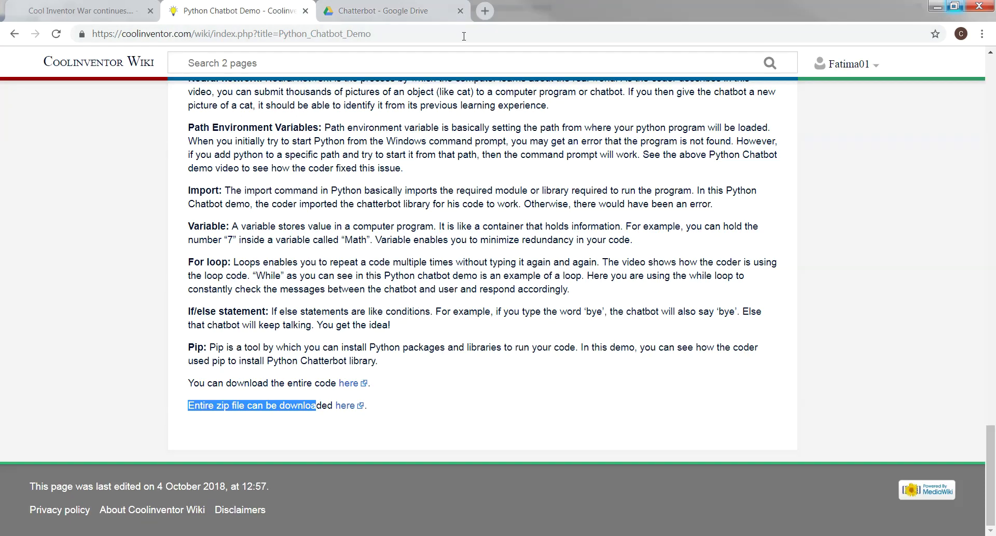
pyautogui.scroll(20, 441, 294)
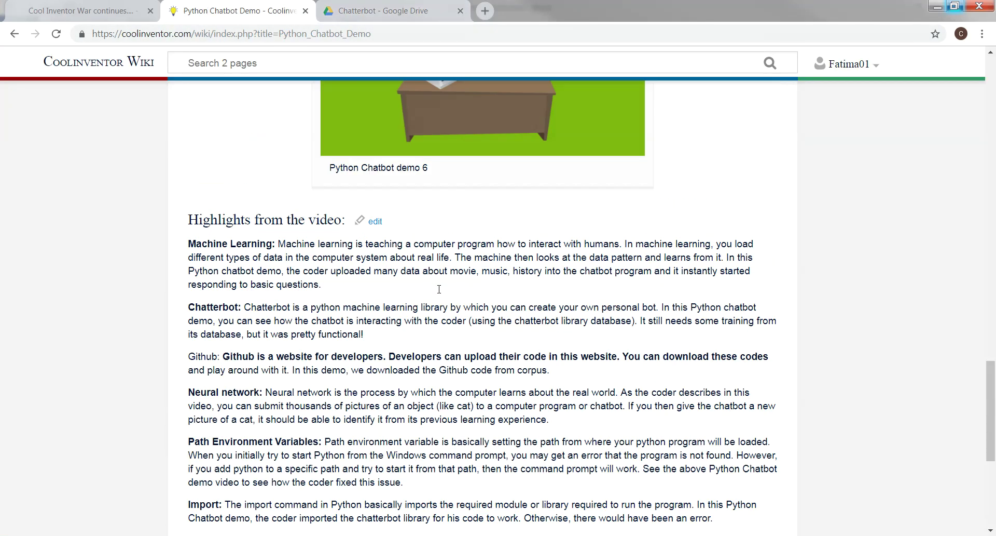
pyautogui.scroll(8, 440, 295)
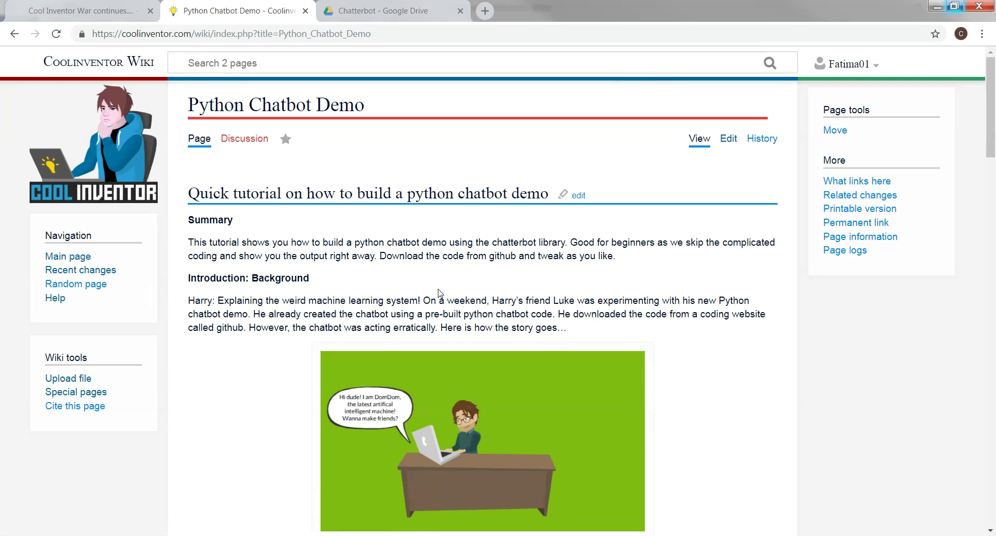
pyautogui.scroll(-20, 440, 294)
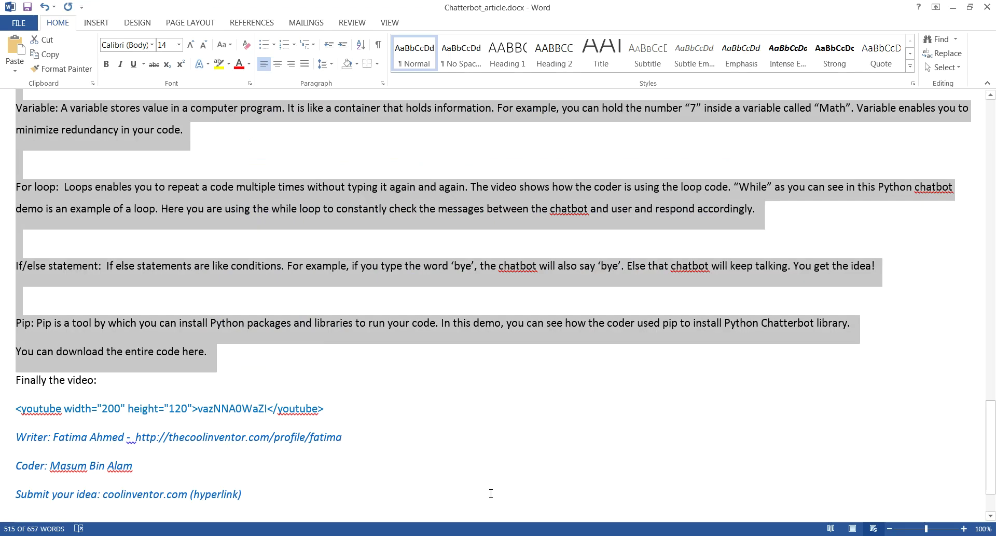
# Copy the <youtube> embed line from the Word draft and minimize Word
pyautogui.click(481, 429)
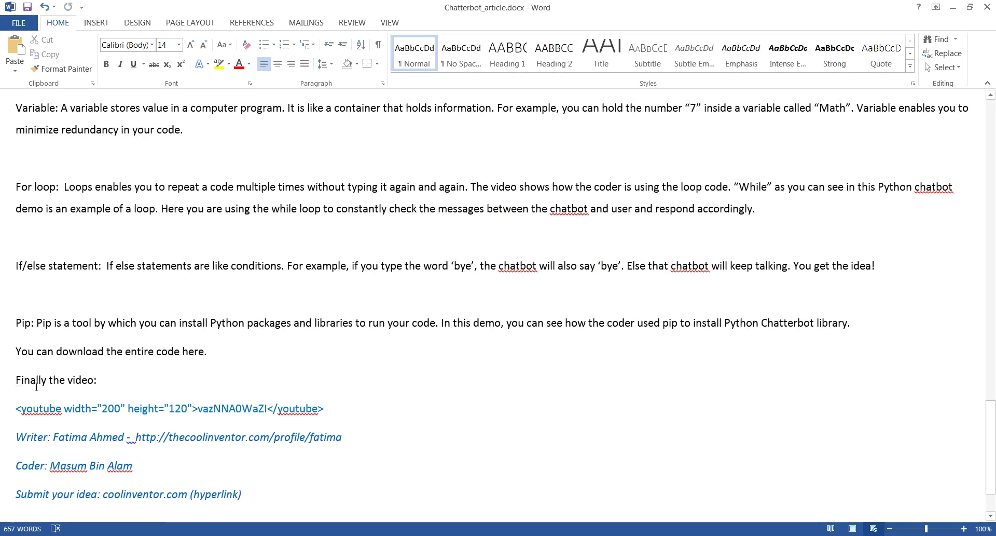
pyautogui.moveTo(16, 408); pyautogui.dragTo(333, 419)
pyautogui.click(540, 414)
pyautogui.moveTo(13, 408); pyautogui.dragTo(330, 416)
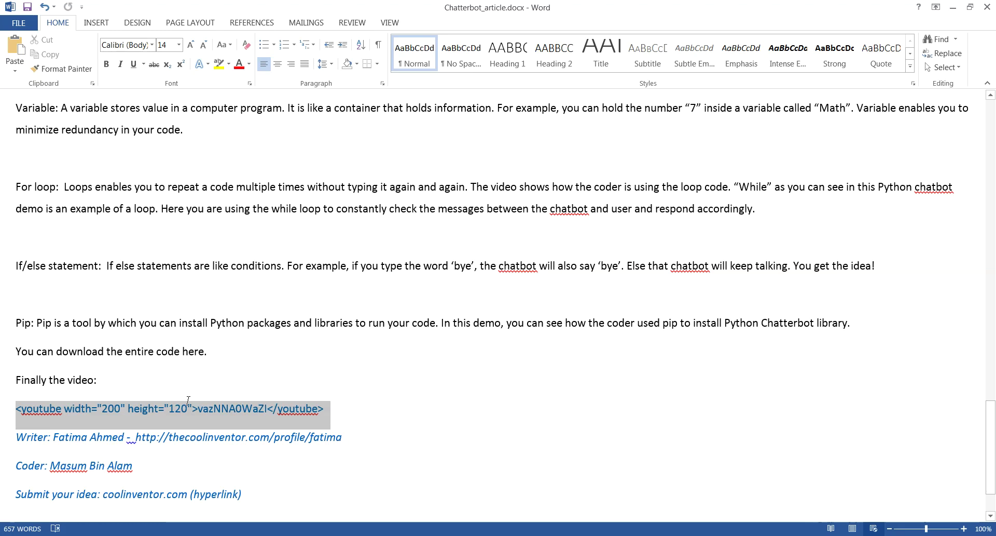
pyautogui.click(255, 377)
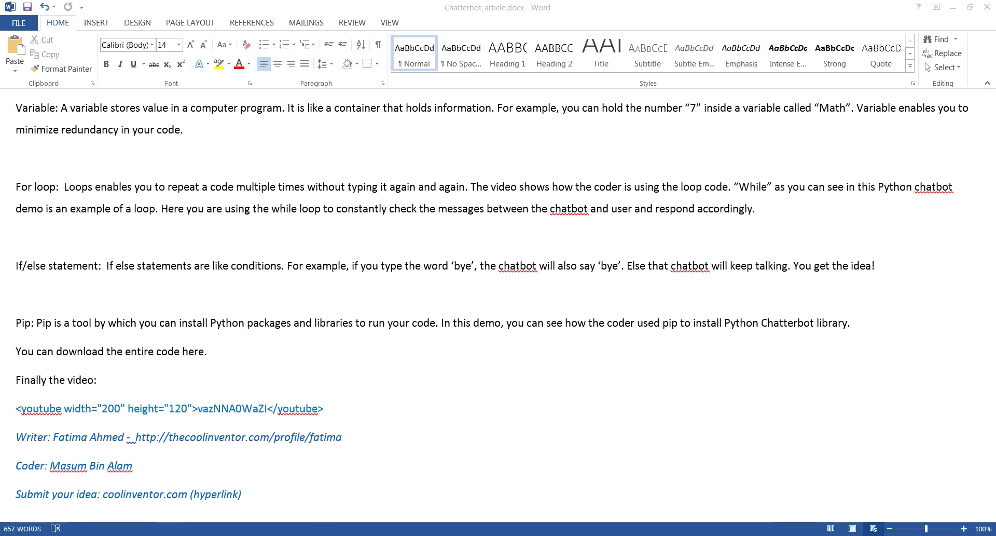
pyautogui.click(954, 7)
pyautogui.scroll(20, 477, 285)
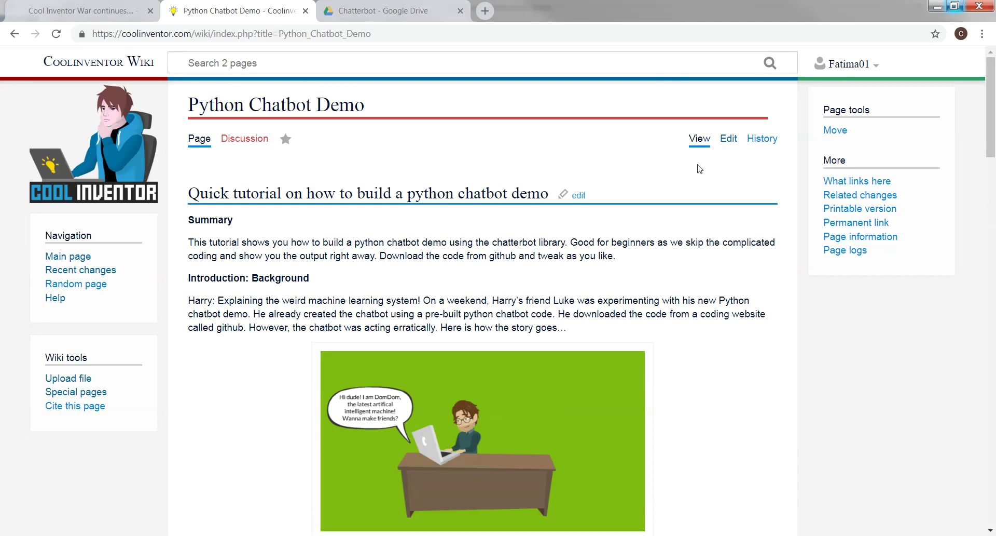
# Add the closing line 'Finally! Here is the video:' below the zip file link
pyautogui.click(729, 139)
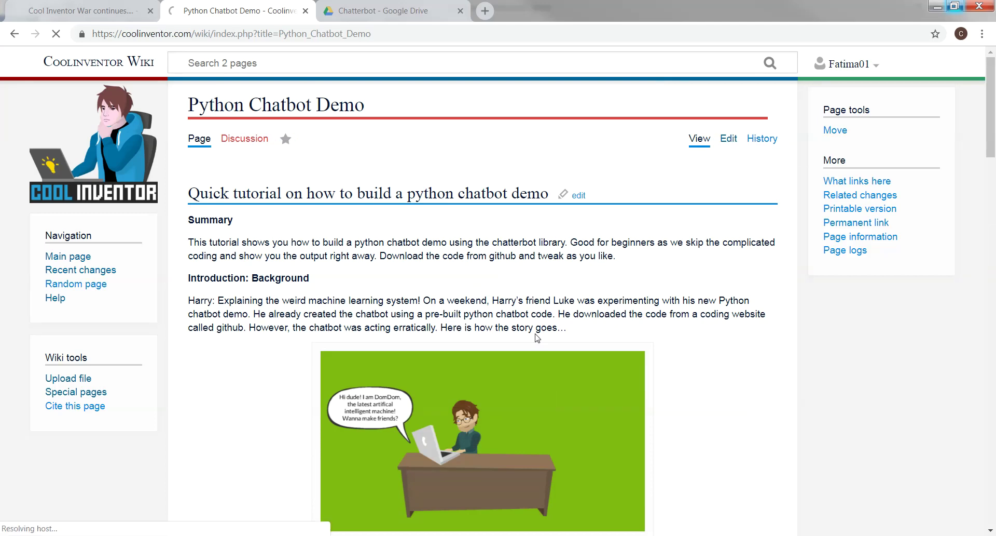
pyautogui.moveTo(772, 266); pyautogui.dragTo(765, 461)
pyautogui.scroll(-5, 968, 337)
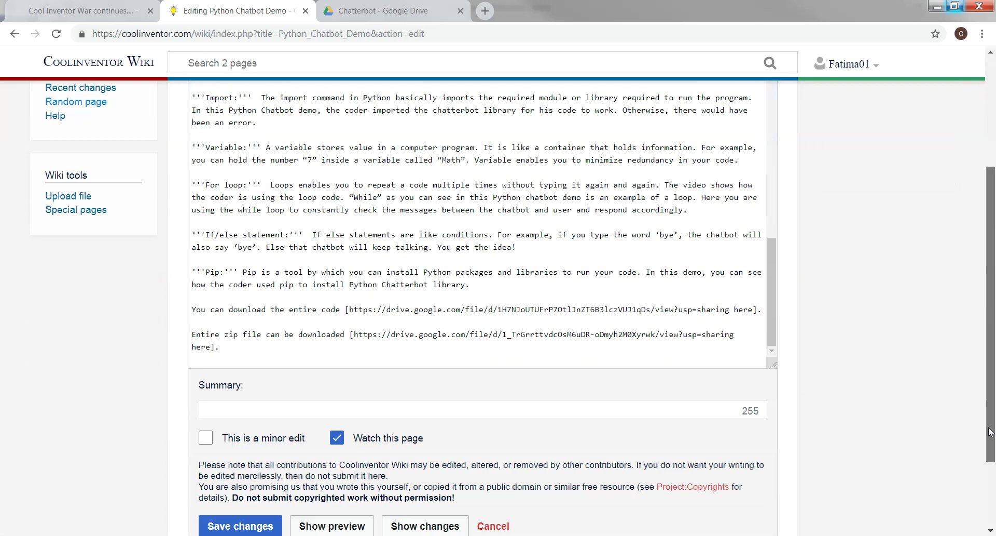
pyautogui.click(243, 308)
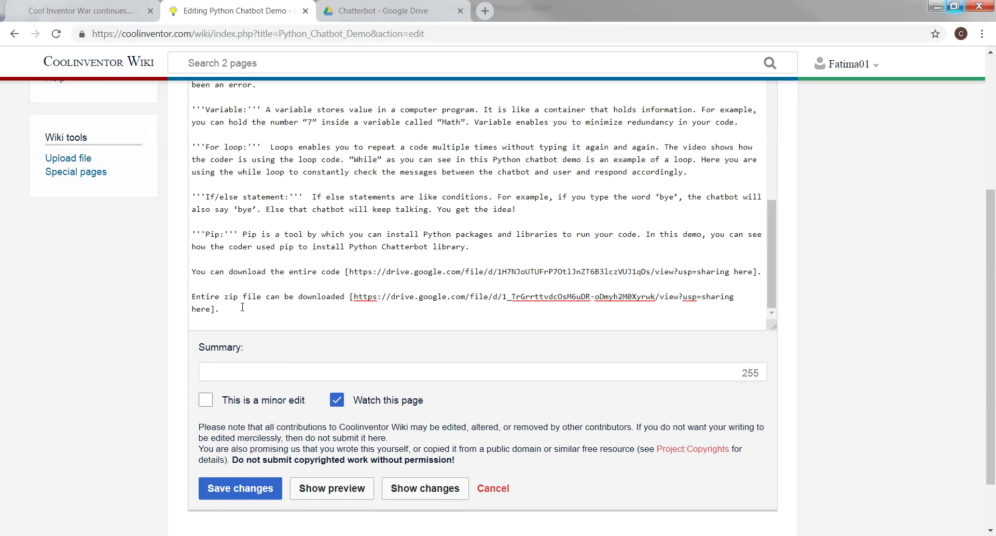
pyautogui.press('Return')
pyautogui.press('Return')
pyautogui.write('Fina')
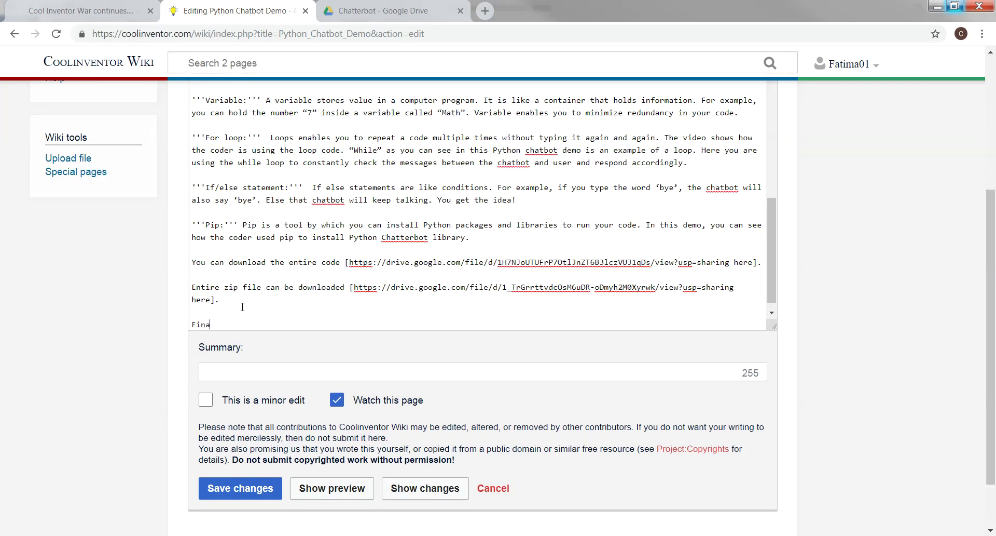
pyautogui.write('lly! Here is the video')
pyautogui.press('Return')
pyautogui.press('Return')
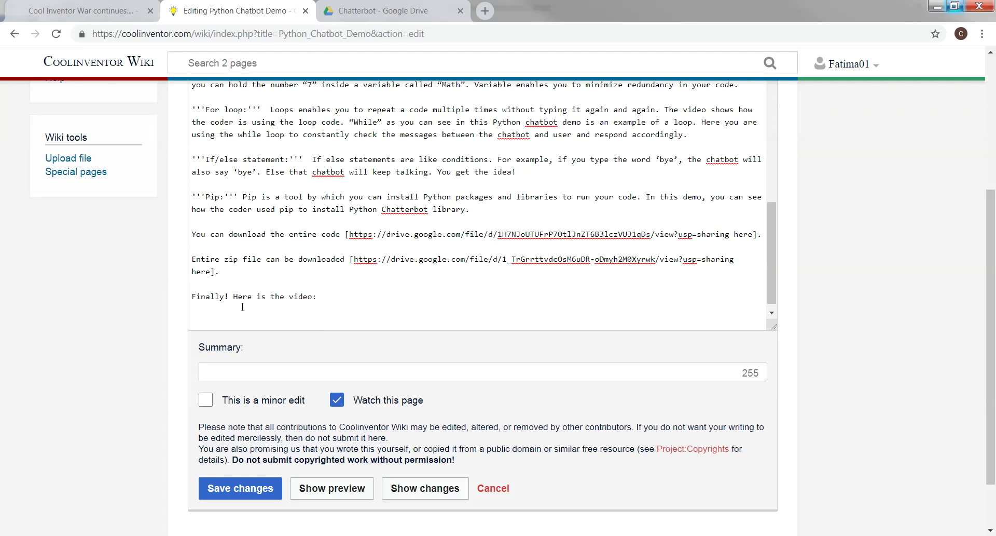
# Paste the YouTube embed tag beneath it and save the article
pyautogui.rightClick(224, 319)
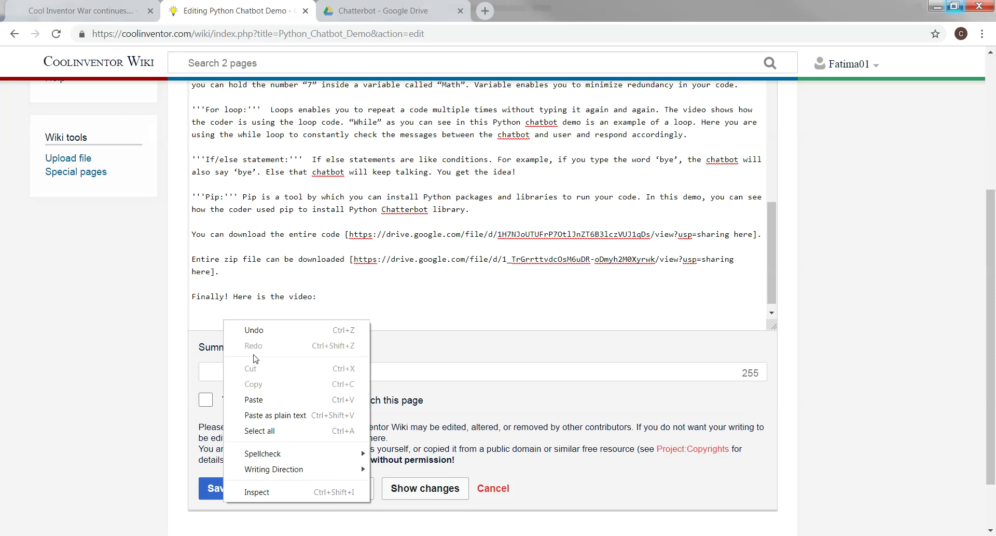
pyautogui.click(252, 394)
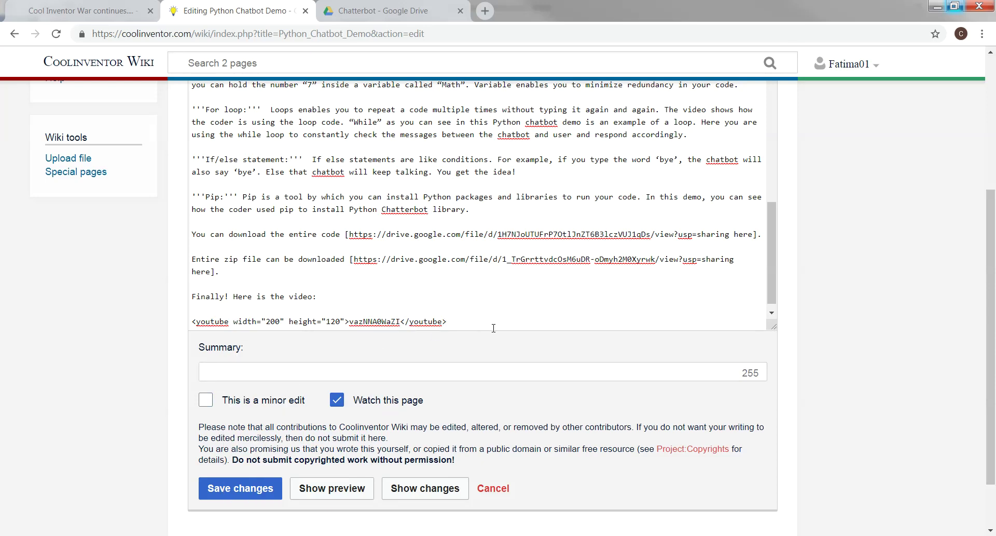
pyautogui.click(244, 488)
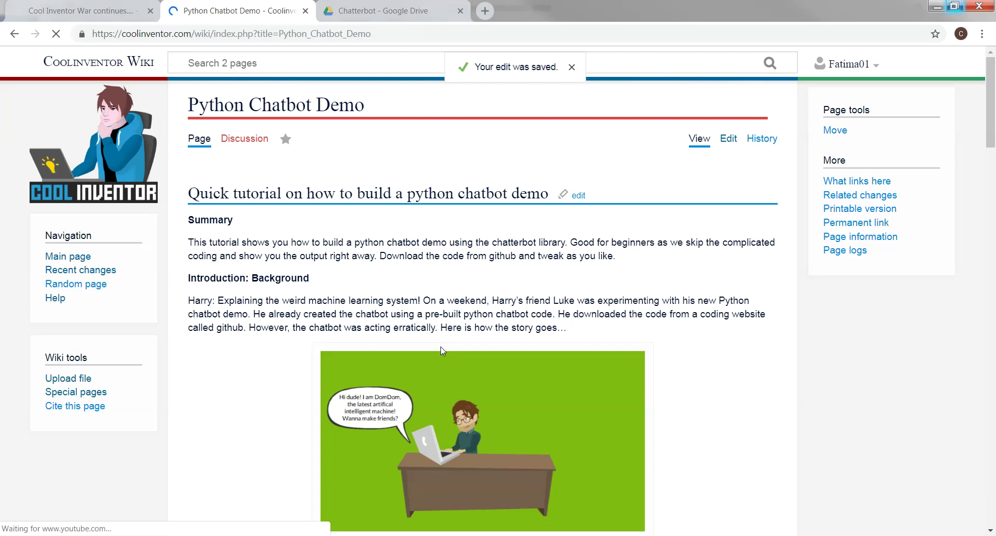
# Play the embedded chatbot tutorial video to confirm it works
pyautogui.scroll(-20, 441, 351)
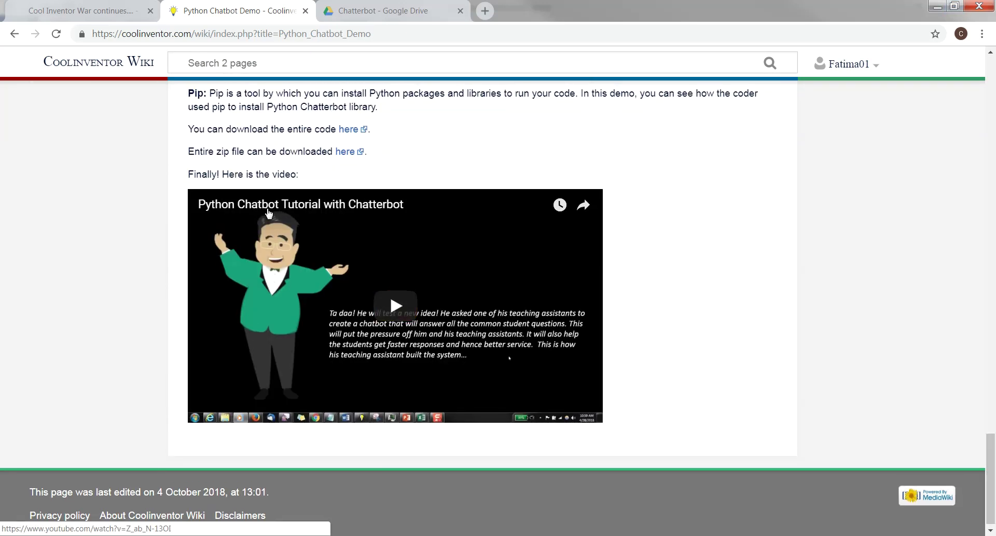
pyautogui.click(396, 305)
pyautogui.moveTo(990, 467); pyautogui.dragTo(974, 132)
pyautogui.scroll(5, 974, 132)
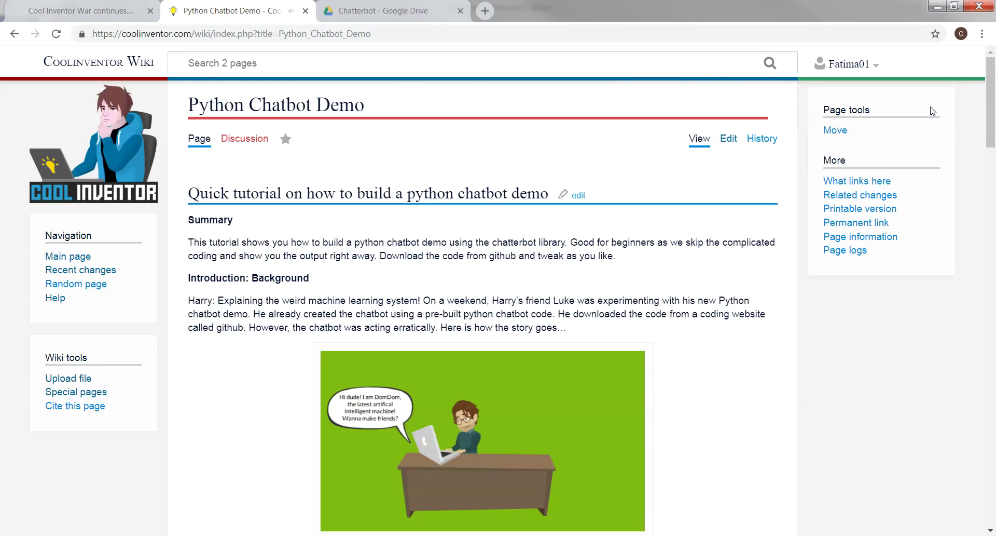
# Edit the article source again and start a new line after the youtube tag
pyautogui.click(729, 142)
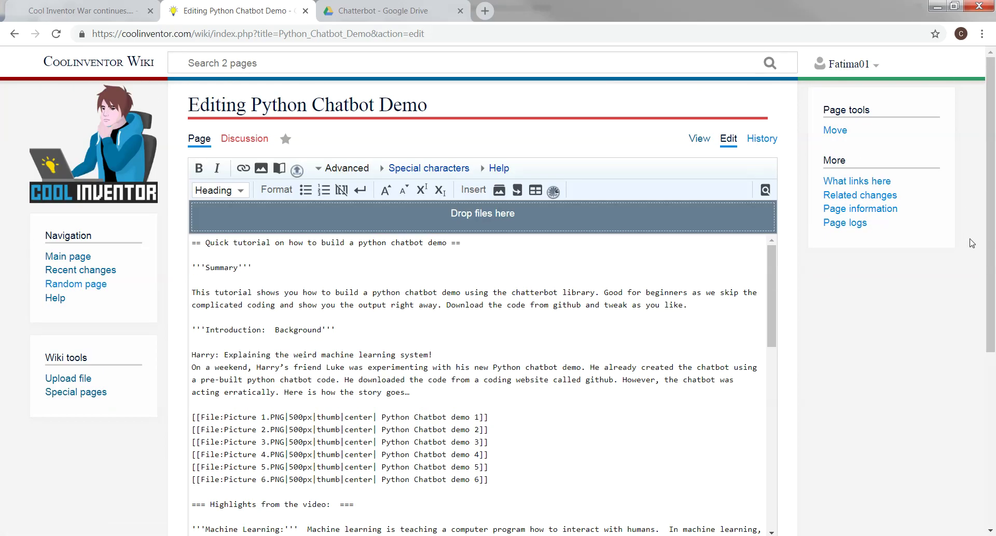
pyautogui.moveTo(988, 232); pyautogui.dragTo(987, 340)
pyautogui.moveTo(772, 148); pyautogui.dragTo(785, 349)
pyautogui.click(467, 351)
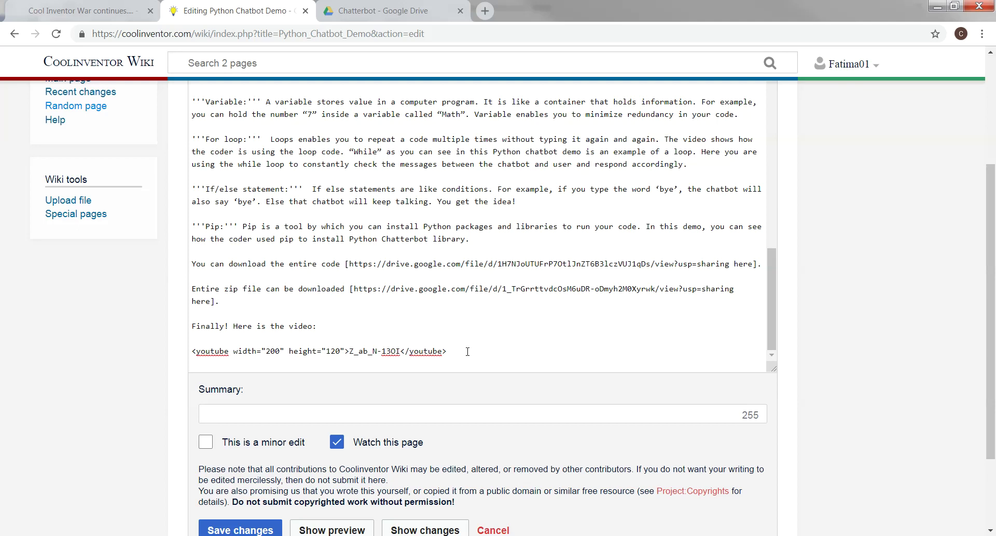
pyautogui.press('Return')
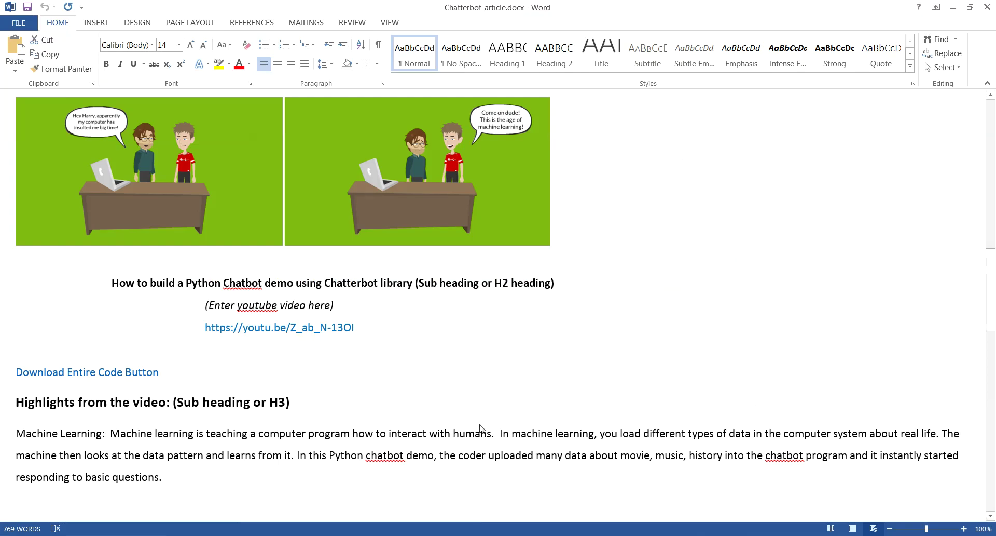
# Minimize the current Word draft and bring up the other copy of the Chatterbot article
pyautogui.scroll(-3, 899, 245)
pyautogui.moveTo(990, 318); pyautogui.dragTo(989, 478)
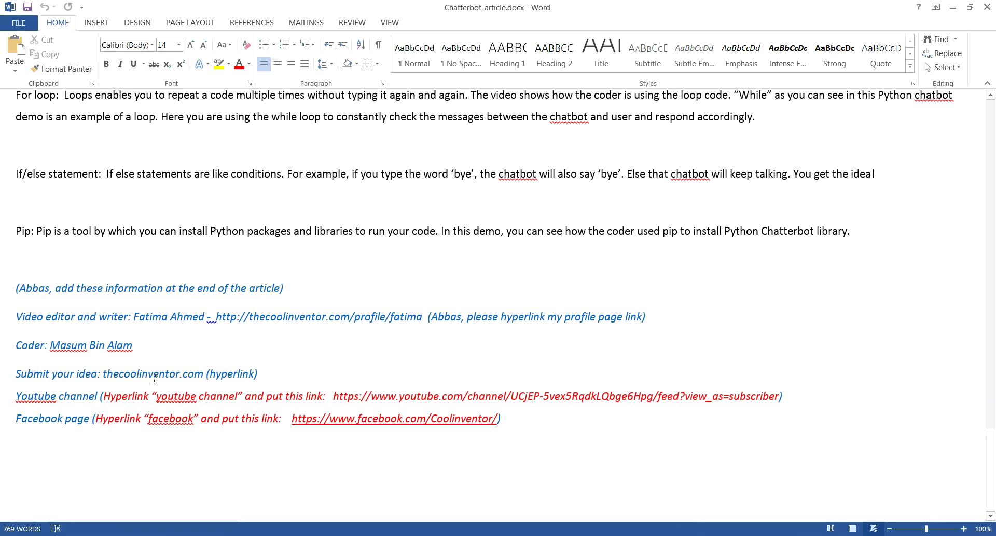
pyautogui.click(953, 7)
pyautogui.moveTo(491, 533)
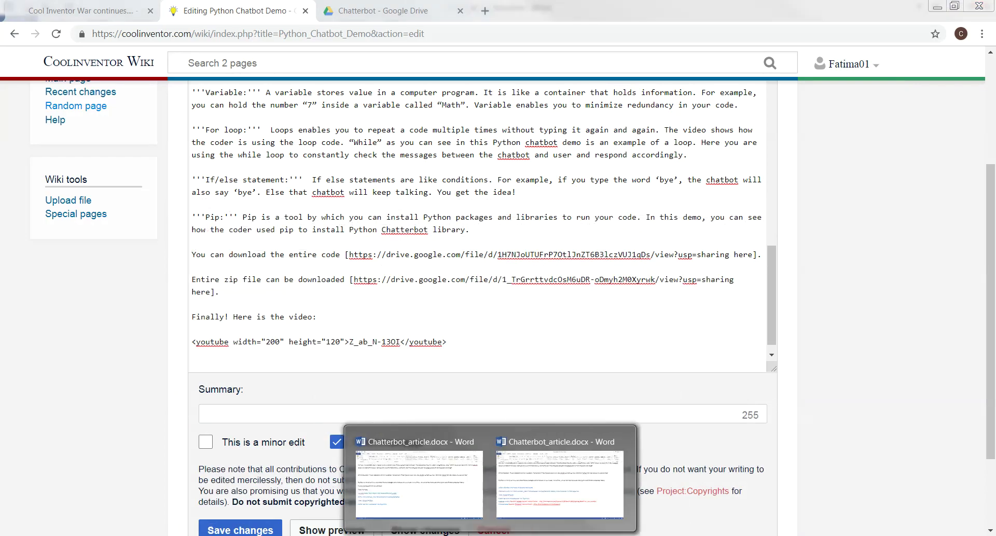
pyautogui.click(416, 469)
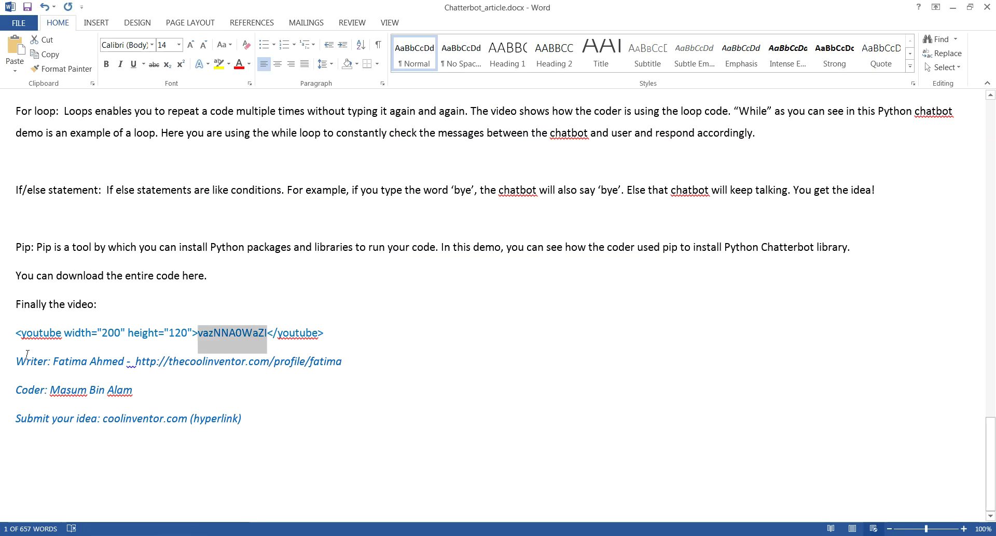
# Copy the Writer, Coder and Submit your idea credit lines from the Word draft
pyautogui.moveTo(25, 359); pyautogui.dragTo(258, 418)
pyautogui.press('super+c')
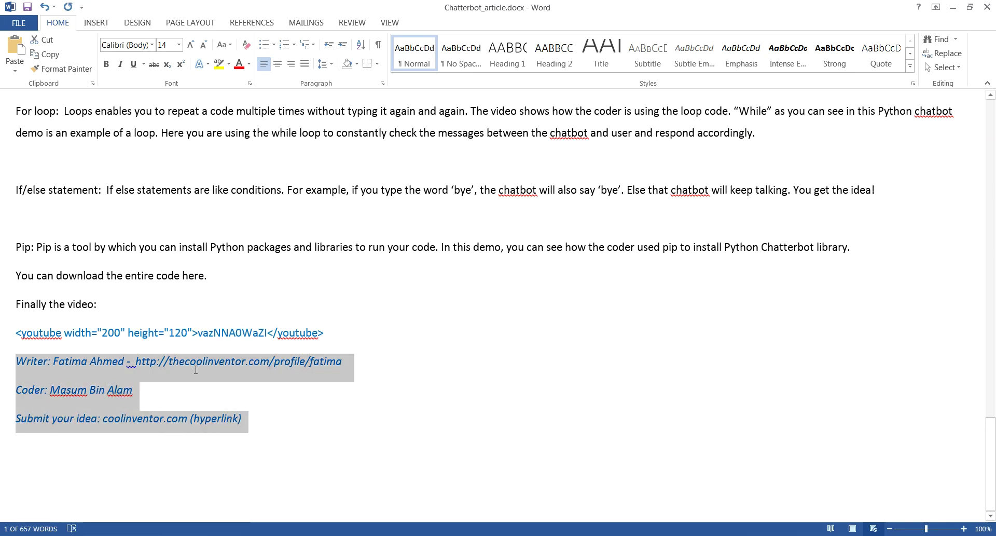
pyautogui.rightClick(195, 368)
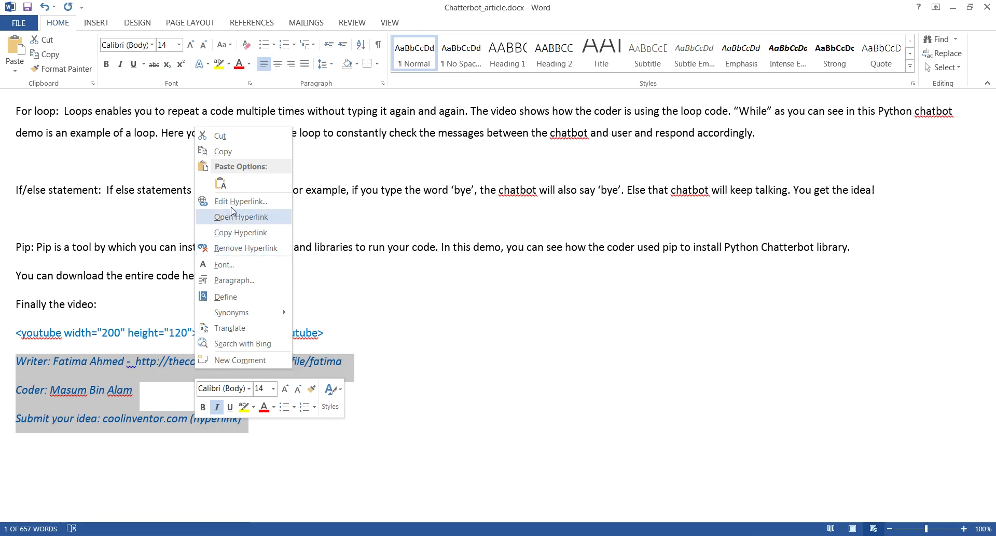
pyautogui.click(225, 152)
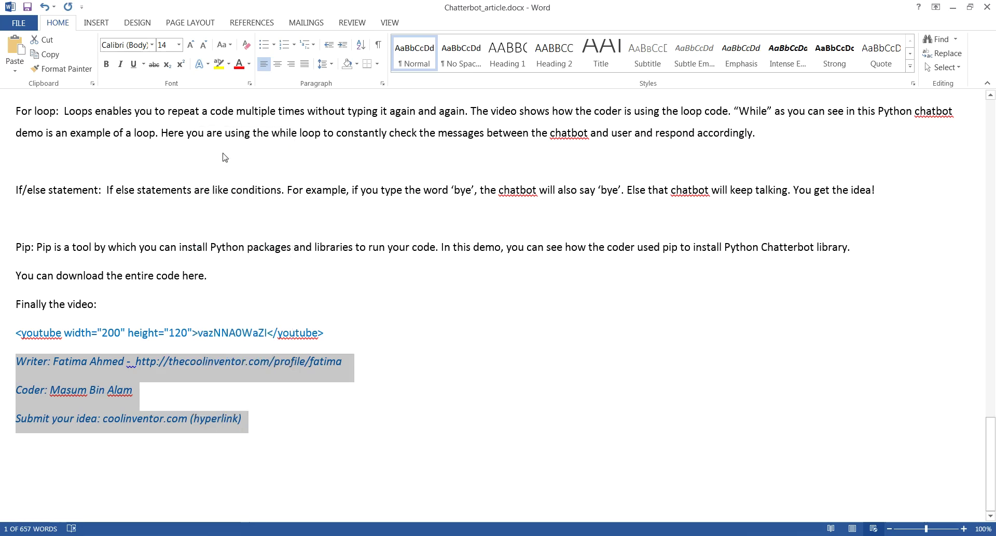
pyautogui.click(422, 493)
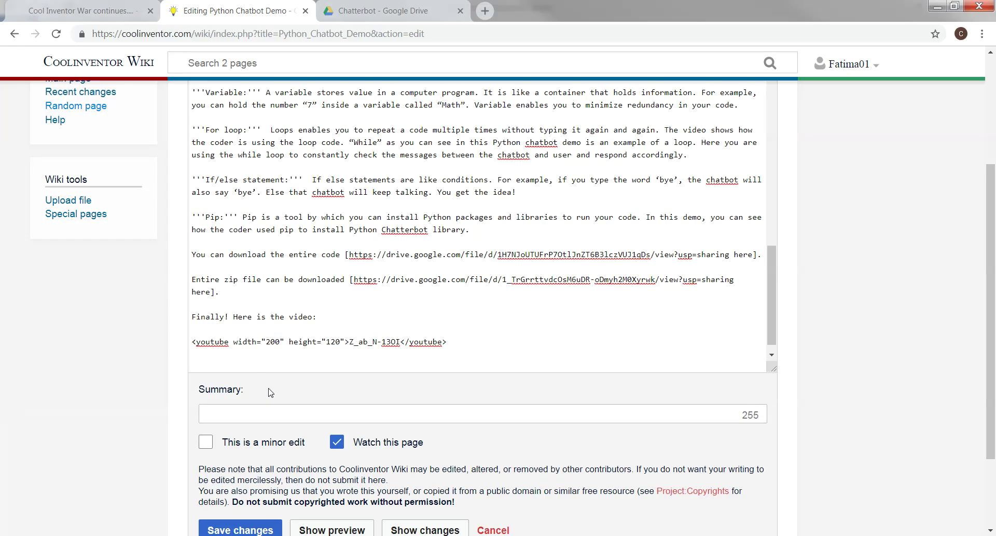
# Paste the credit lines as plain text and cut the writer's profile URL from the Writer line
pyautogui.rightClick(213, 365)
pyautogui.click(270, 278)
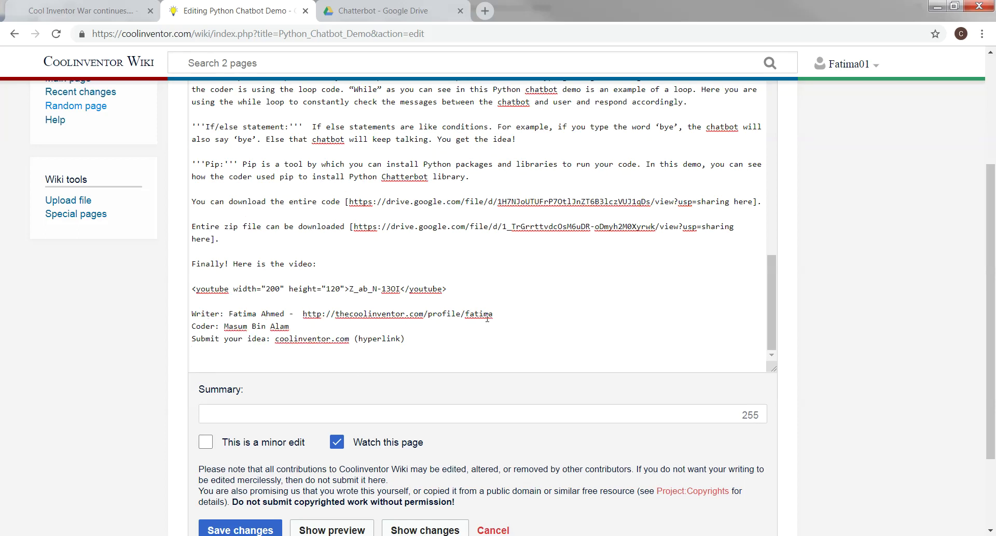
pyautogui.moveTo(496, 314); pyautogui.dragTo(305, 315)
pyautogui.rightClick(320, 315)
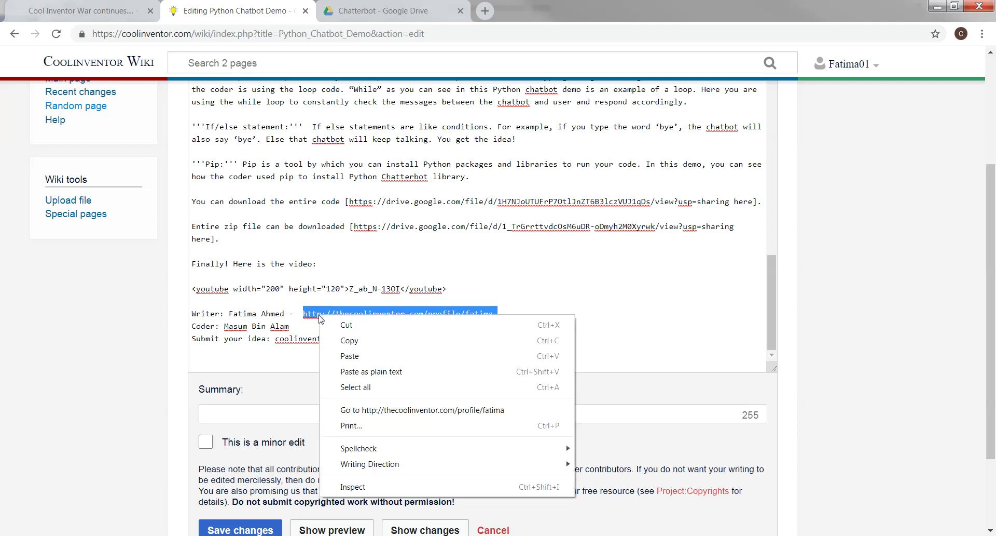
pyautogui.click(349, 341)
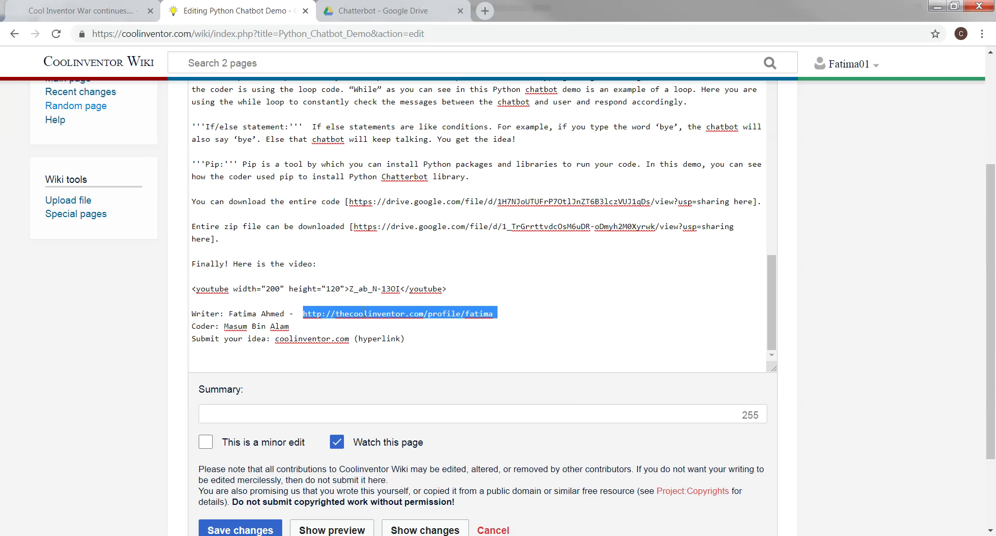
pyautogui.rightClick(365, 313)
pyautogui.click(388, 323)
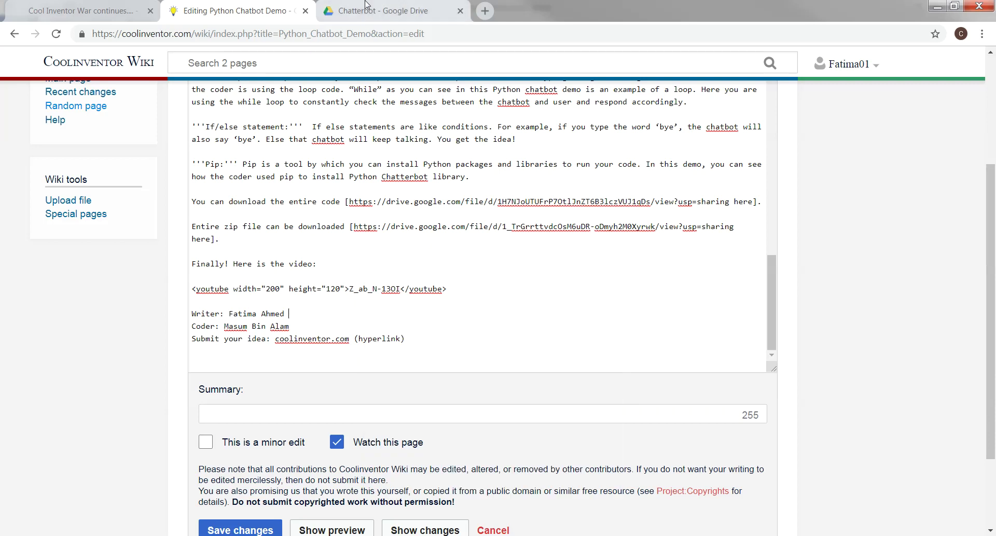
pyautogui.click(100, 17)
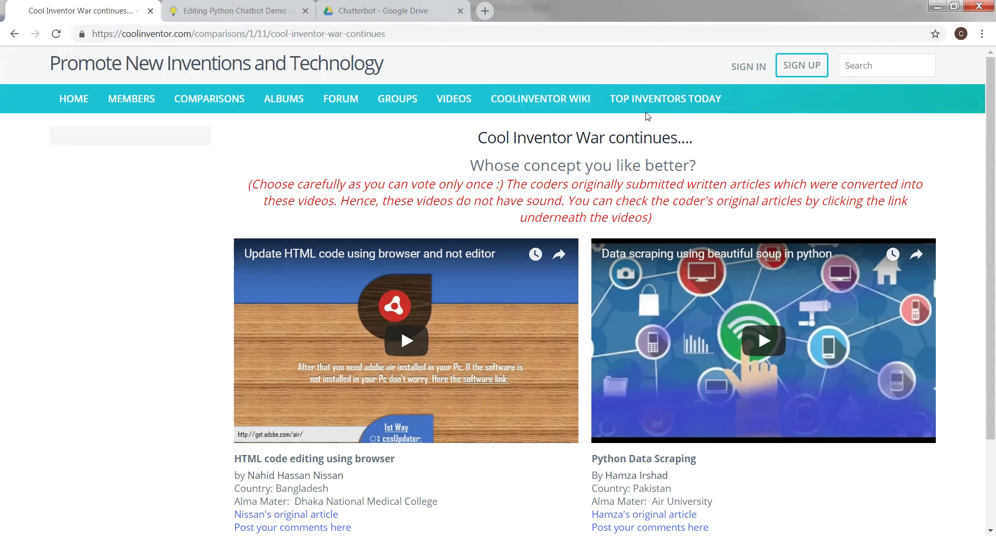
# Search the Coolinventor site for the writer's name and copy their member profile address
pyautogui.click(873, 66)
pyautogui.press('Return')
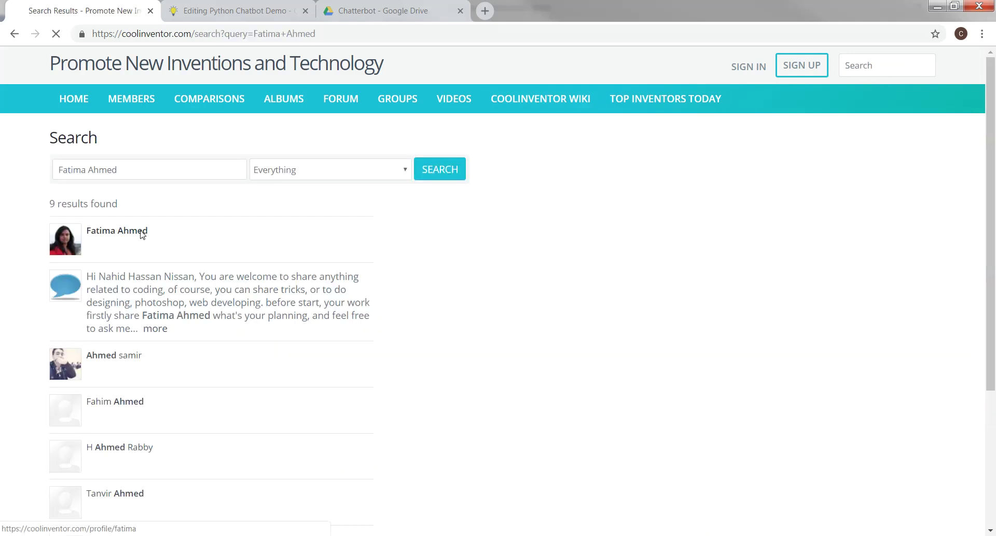
pyautogui.click(141, 231)
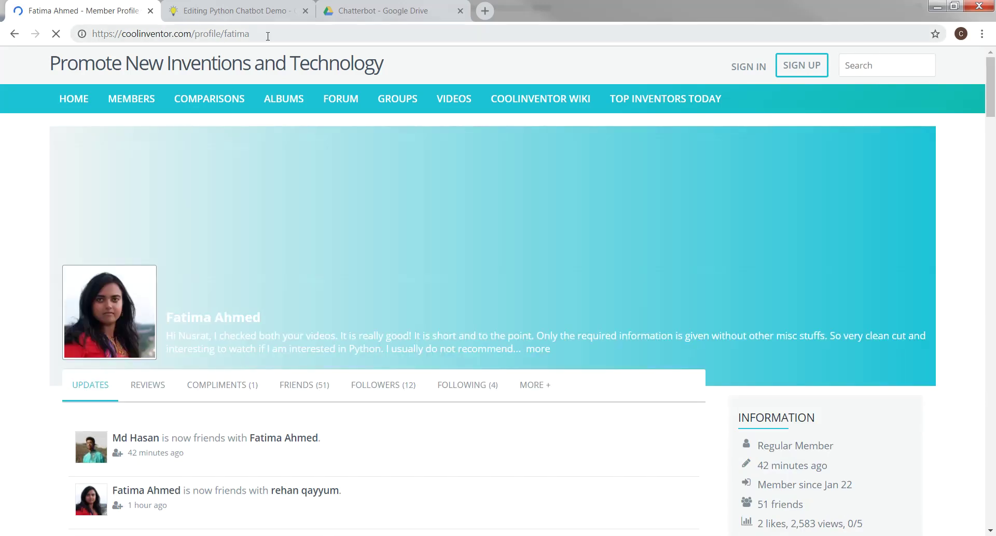
pyautogui.click(196, 34)
pyautogui.rightClick(225, 34)
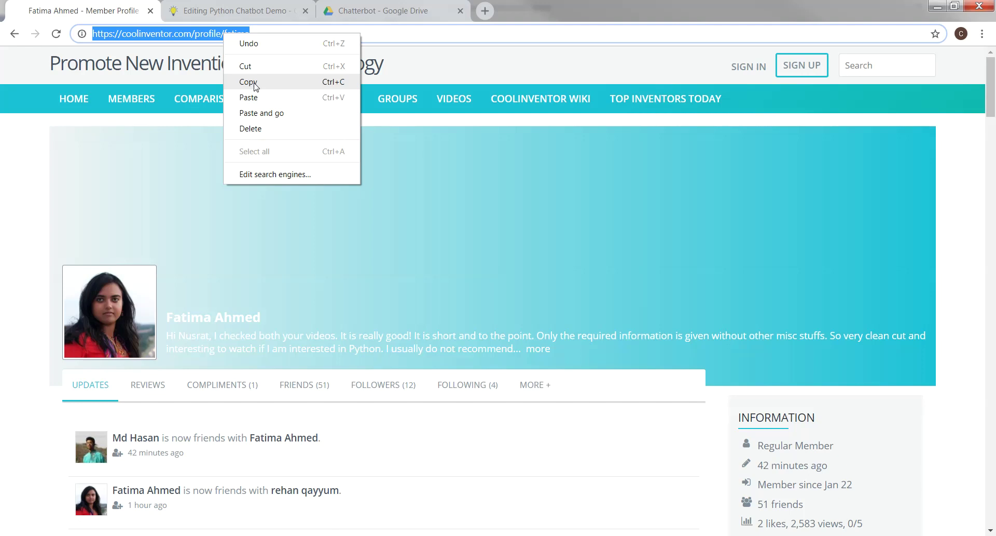
pyautogui.click(255, 83)
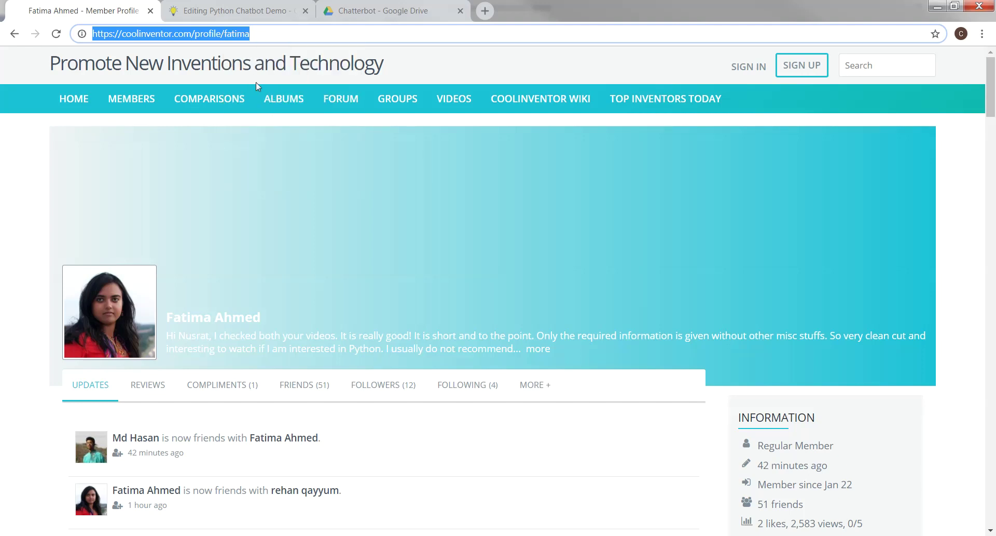
pyautogui.click(244, 11)
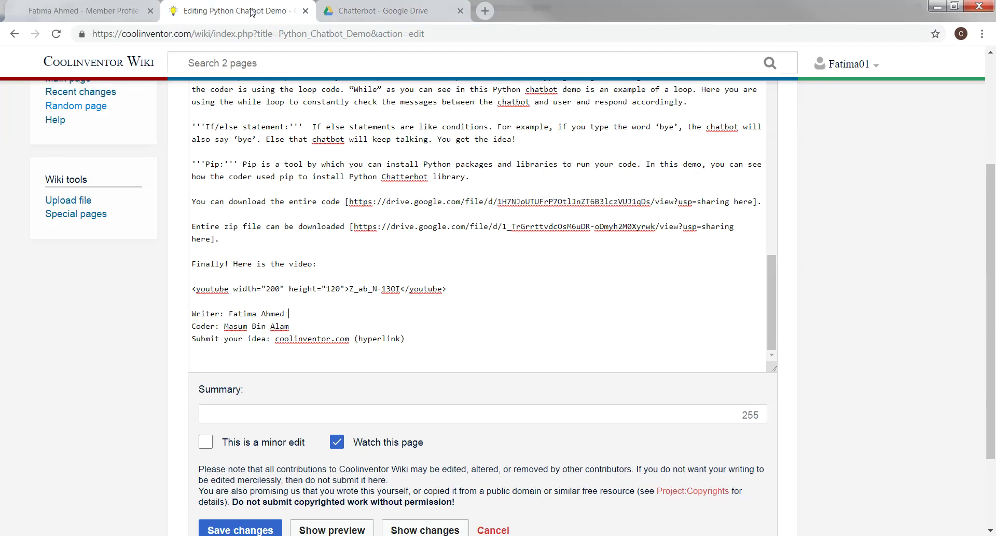
# Turn the writer's name in the Writer credit into an external link to their profile URL
pyautogui.moveTo(288, 311); pyautogui.dragTo(229, 311)
pyautogui.moveTo(991, 390); pyautogui.dragTo(991, 282)
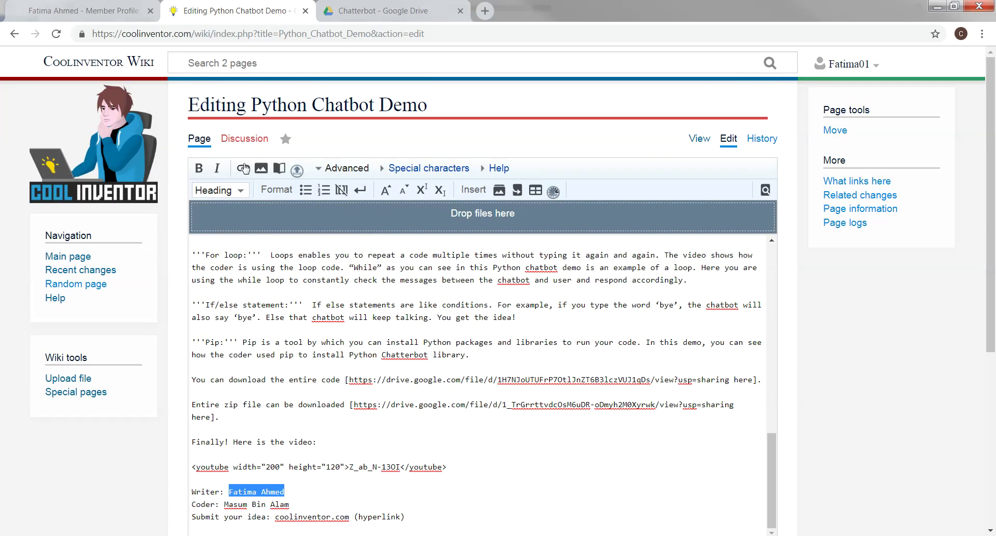
pyautogui.click(243, 168)
pyautogui.moveTo(448, 246); pyautogui.dragTo(336, 246)
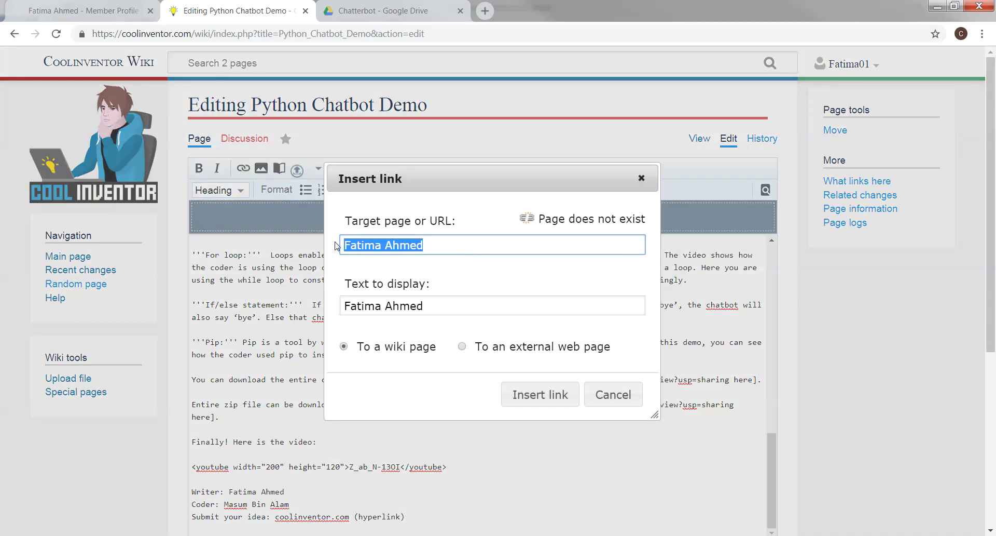
pyautogui.rightClick(364, 246)
pyautogui.click(401, 289)
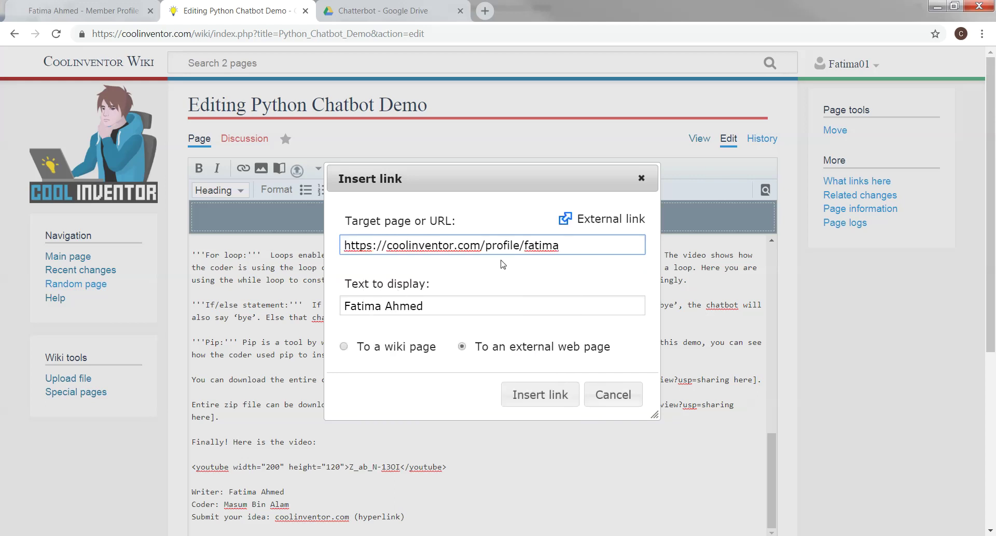
pyautogui.click(546, 398)
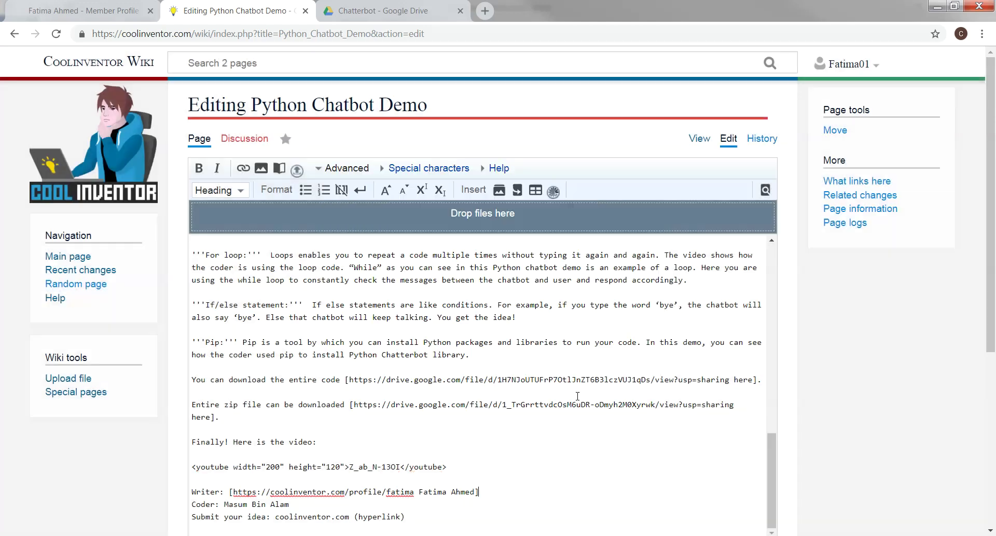
pyautogui.scroll(-5, 968, 405)
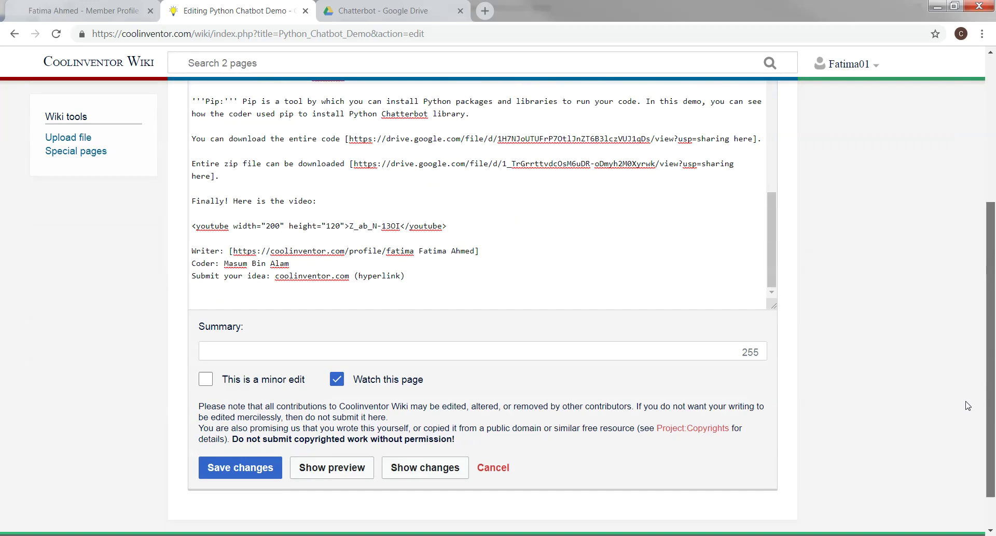
pyautogui.scroll(-1, 969, 405)
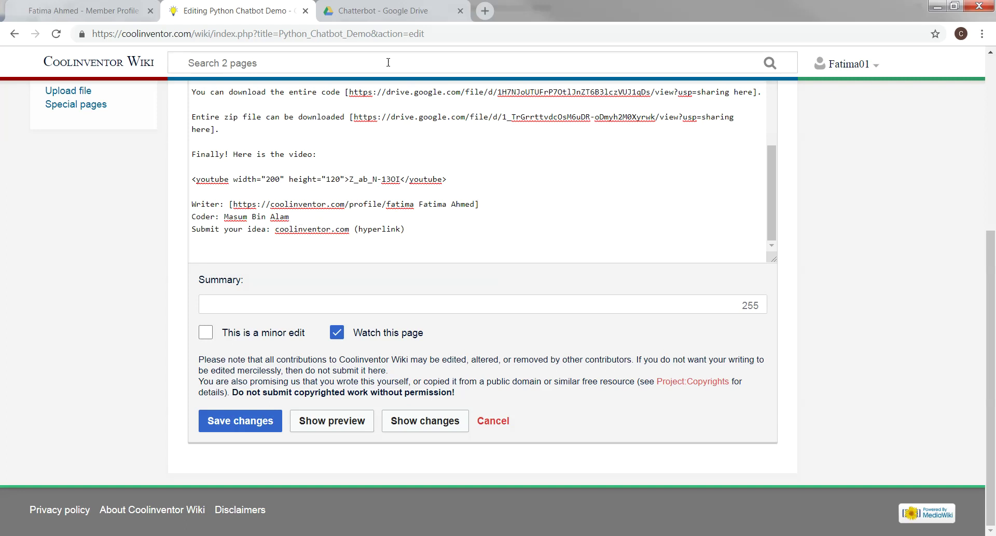
pyautogui.click(83, 10)
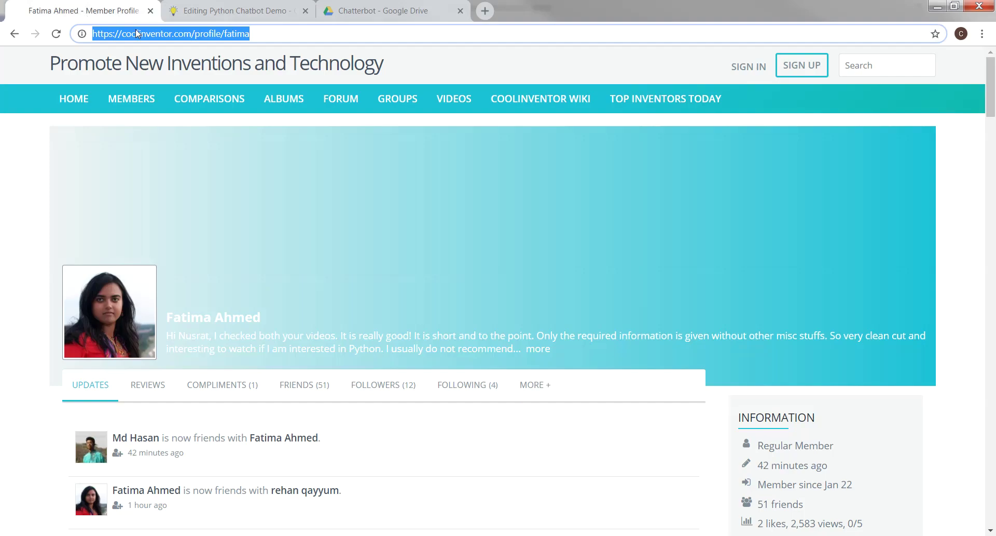
# Search the site for the coder's name and select their member profile address
pyautogui.click(881, 56)
pyautogui.write('Masum')
pyautogui.press('Return')
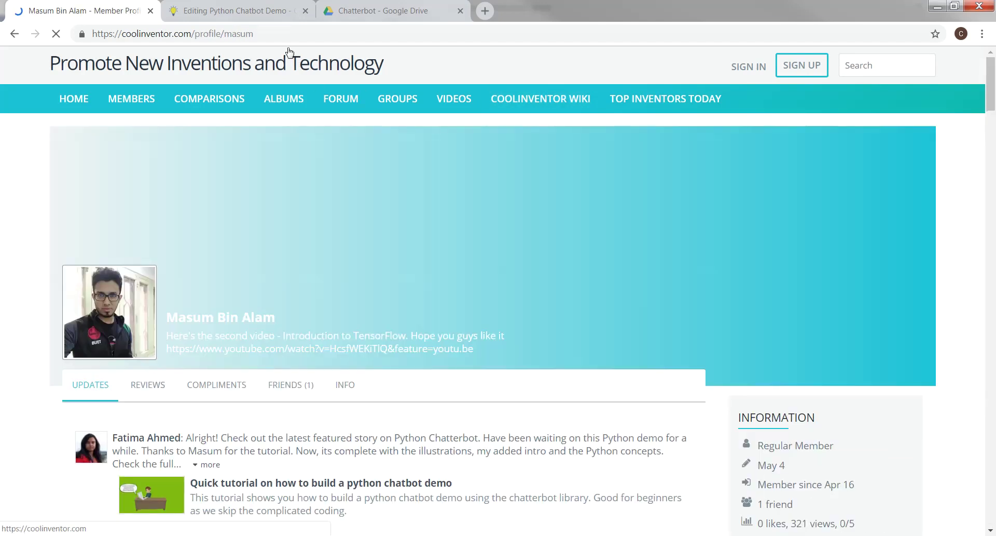
pyautogui.click(252, 35)
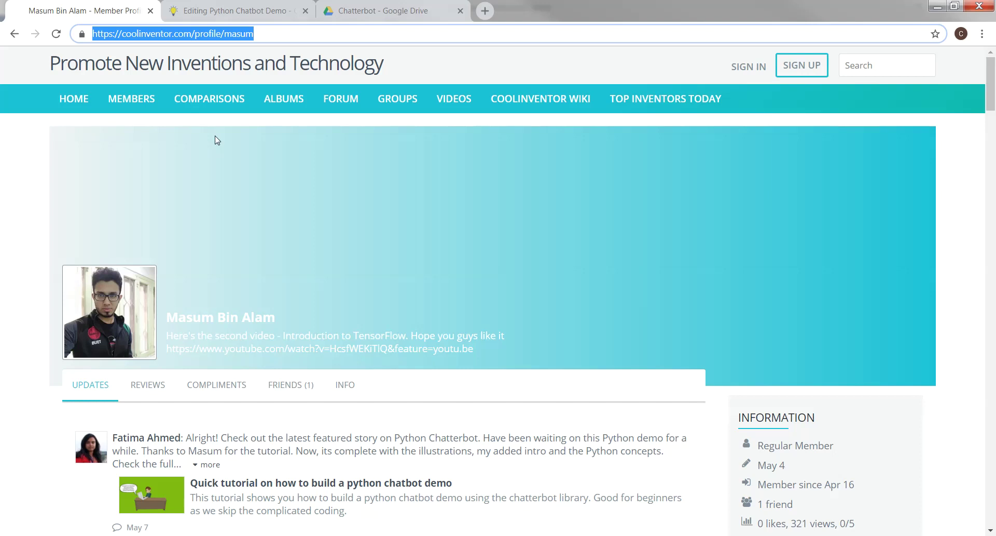
pyautogui.click(241, 11)
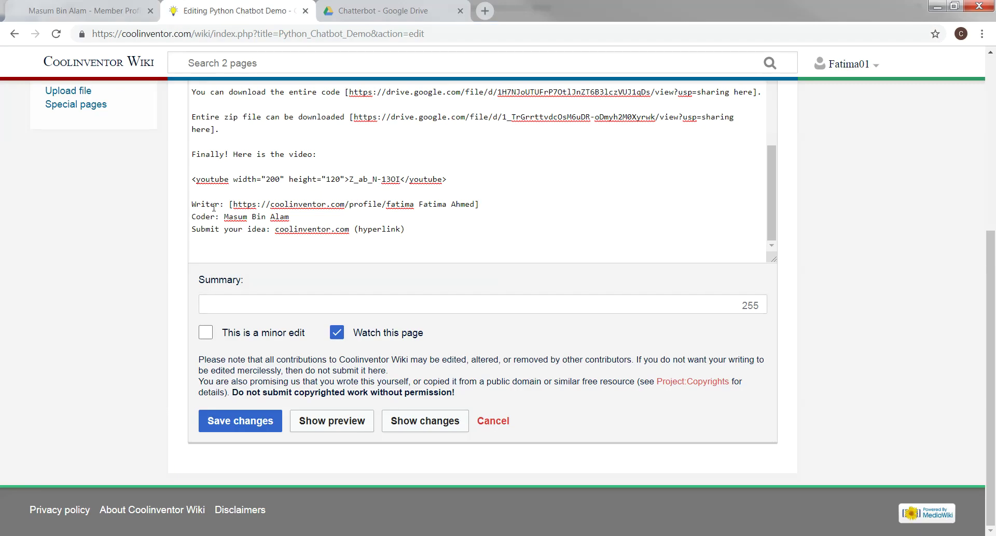
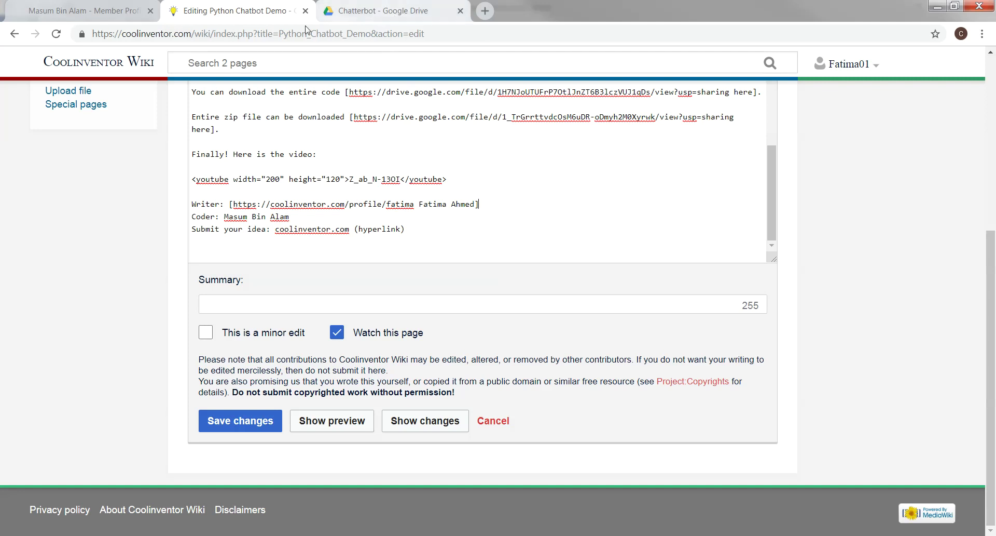
# Copy the coder's member profile address from their profile tab
pyautogui.click(62, 11)
pyautogui.rightClick(238, 35)
pyautogui.click(267, 79)
pyautogui.click(233, 11)
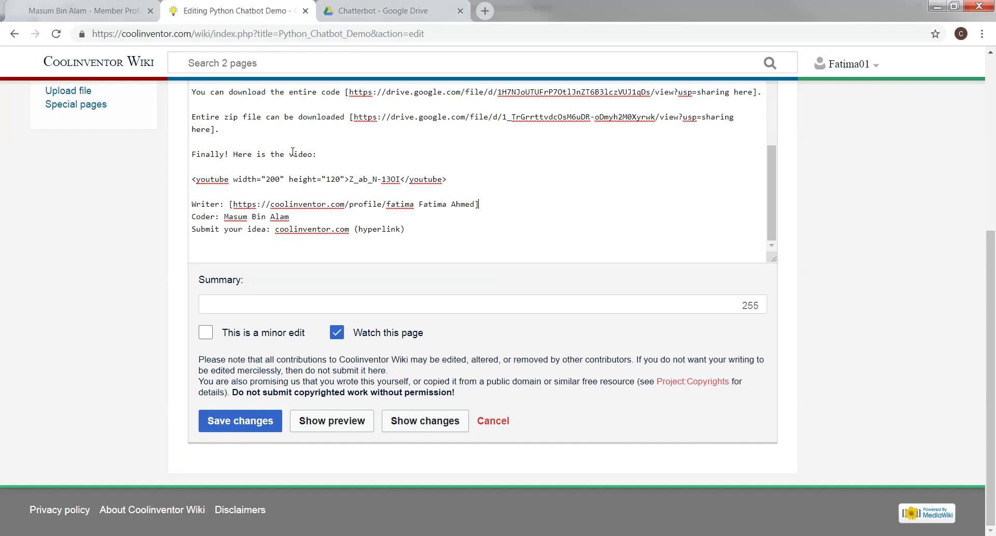
# Link the coder's name in the Coder credit externally to the copied profile URL
pyautogui.moveTo(292, 217); pyautogui.dragTo(224, 217)
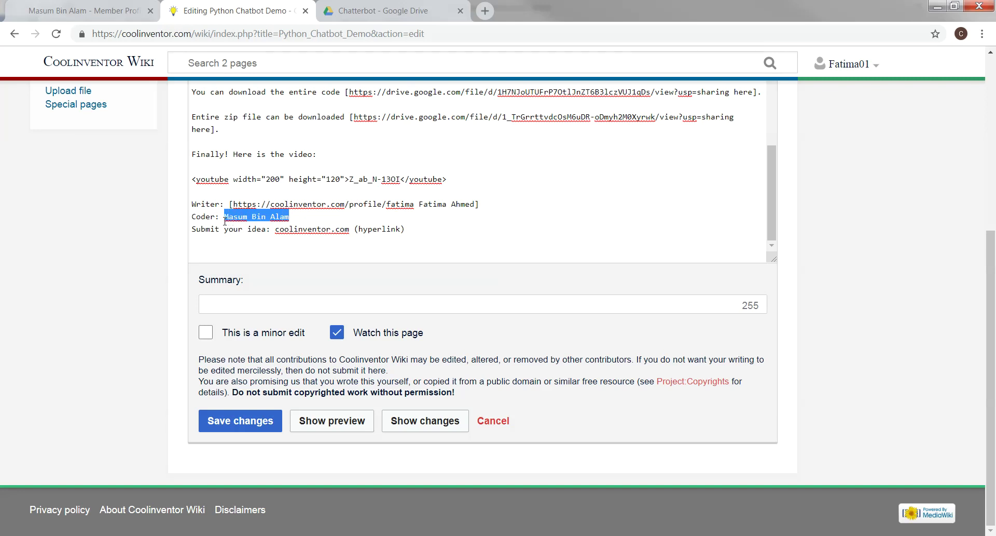
pyautogui.scroll(5, 991, 353)
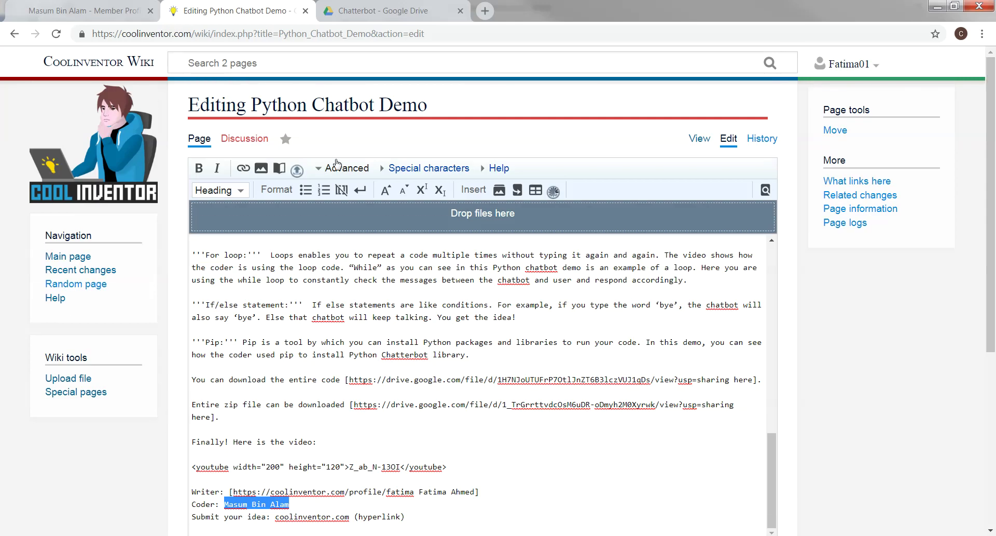
pyautogui.click(244, 170)
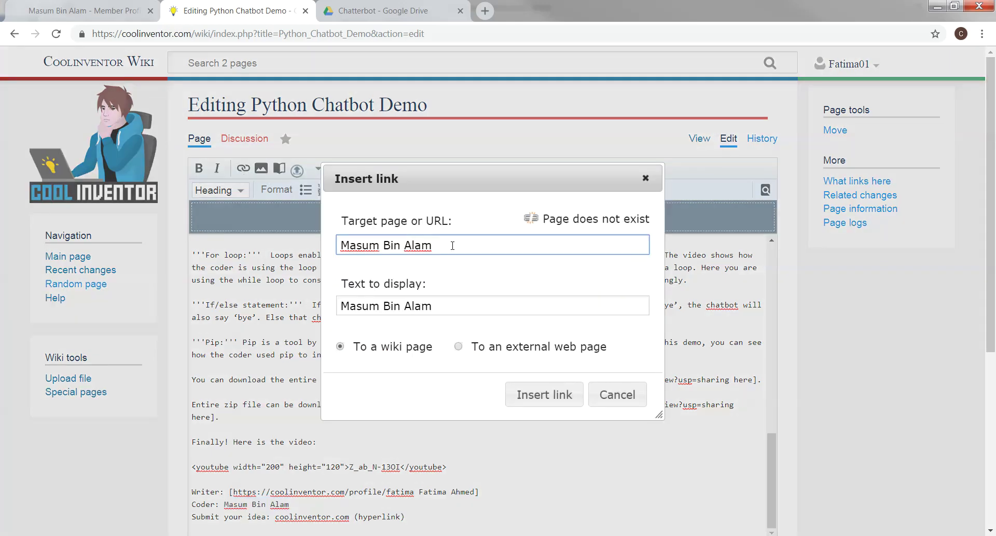
pyautogui.moveTo(432, 245); pyautogui.dragTo(291, 244)
pyautogui.rightClick(369, 246)
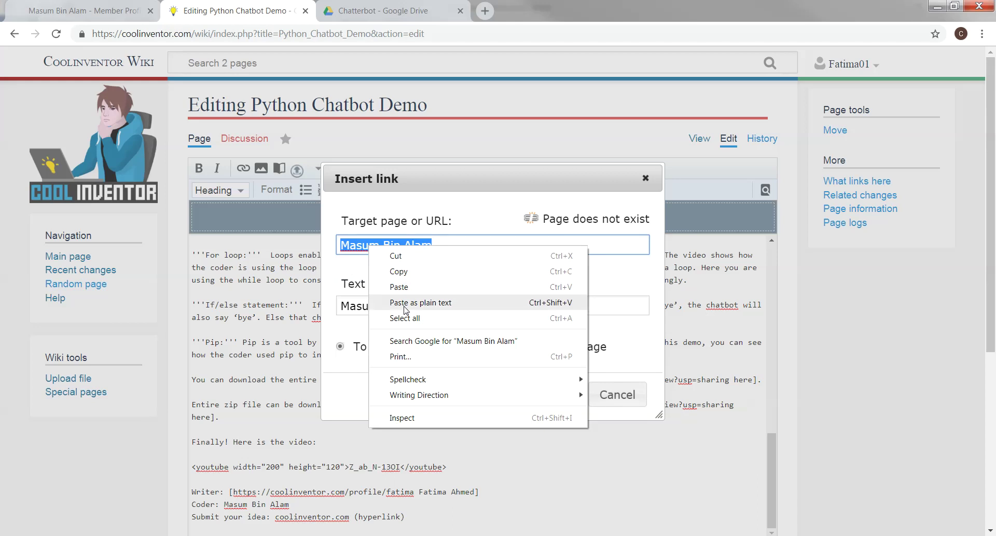
pyautogui.click(387, 291)
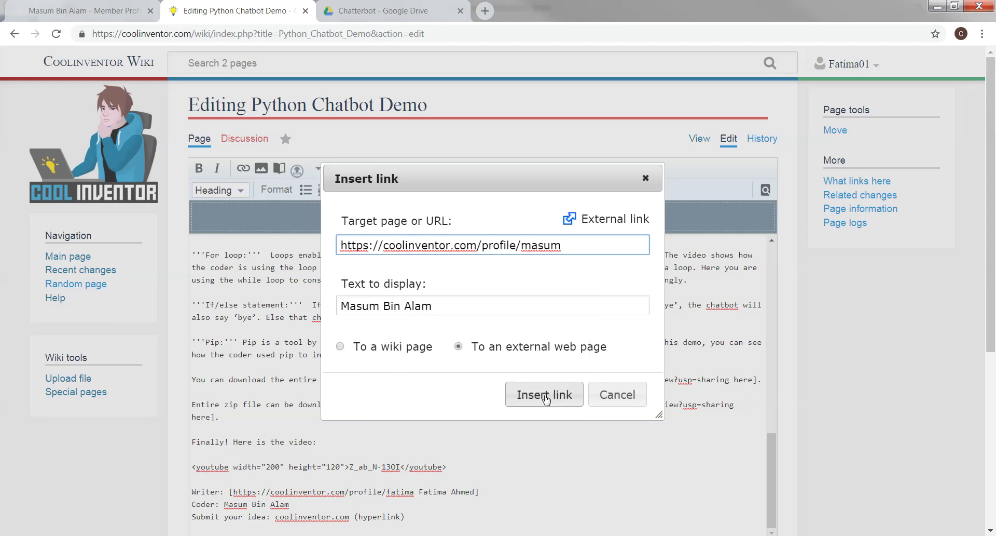
pyautogui.click(542, 395)
pyautogui.scroll(-5, 992, 272)
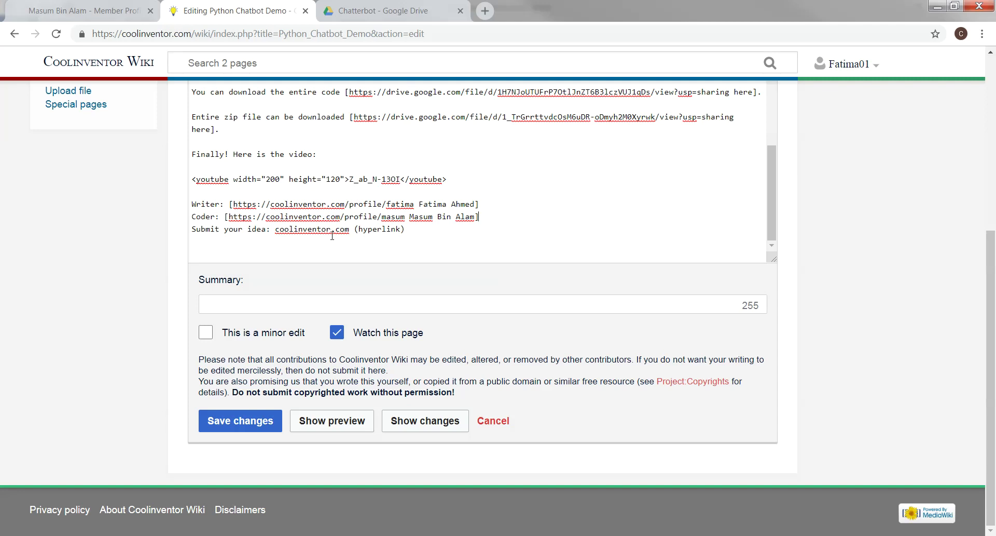
# Delete the (hyperlink) note and capitalise coolinventor.com to Coolinventor.com
pyautogui.moveTo(405, 229); pyautogui.dragTo(355, 233)
pyautogui.press('BackSpace')
pyautogui.click(279, 229)
pyautogui.press('BackSpace')
pyautogui.write('C')
pyautogui.moveTo(354, 231); pyautogui.dragTo(274, 229)
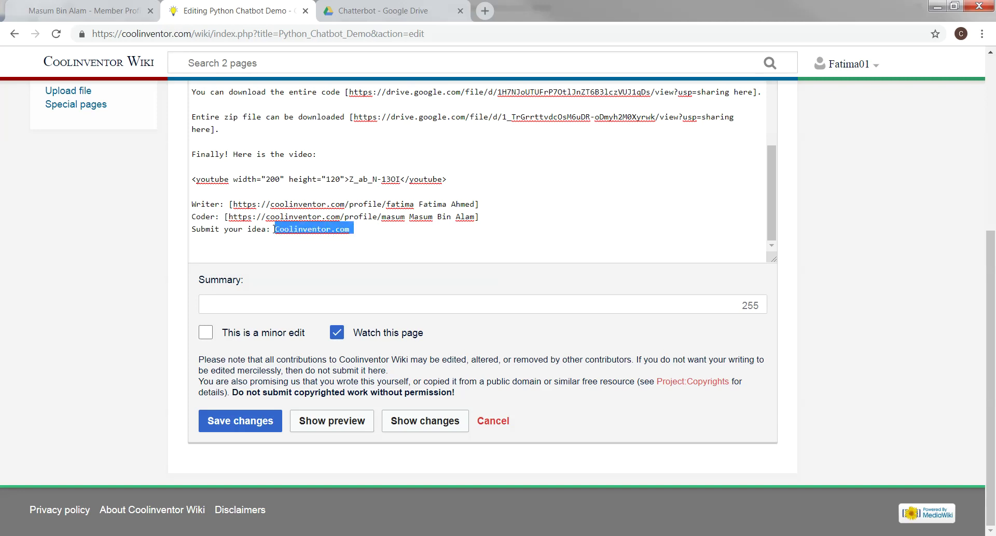
pyautogui.scroll(5, 993, 285)
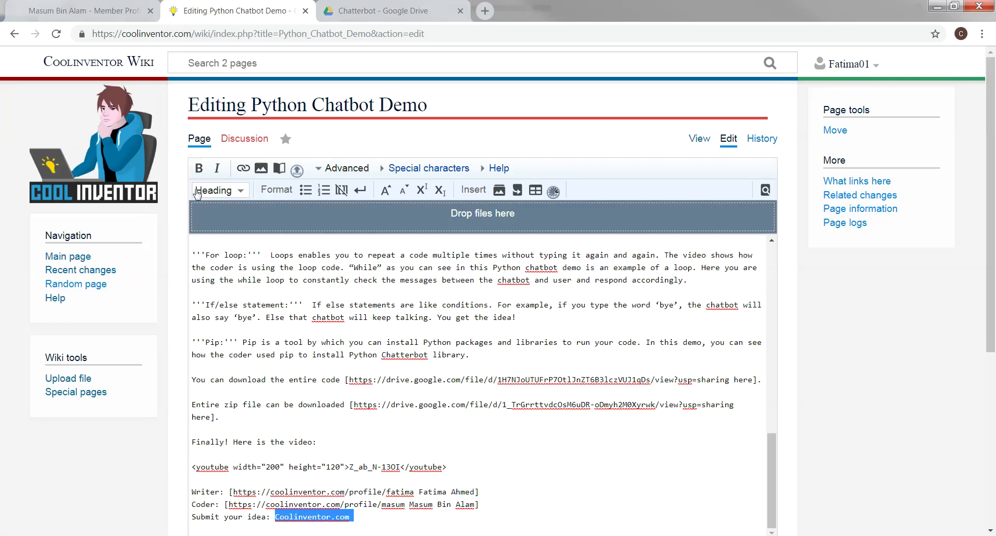
pyautogui.click(243, 167)
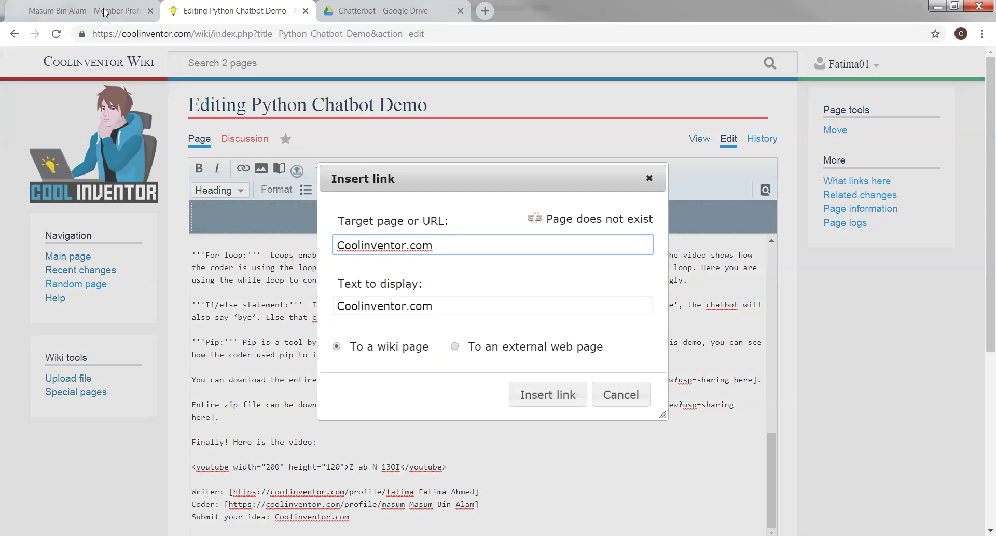
pyautogui.click(104, 11)
pyautogui.write('coo')
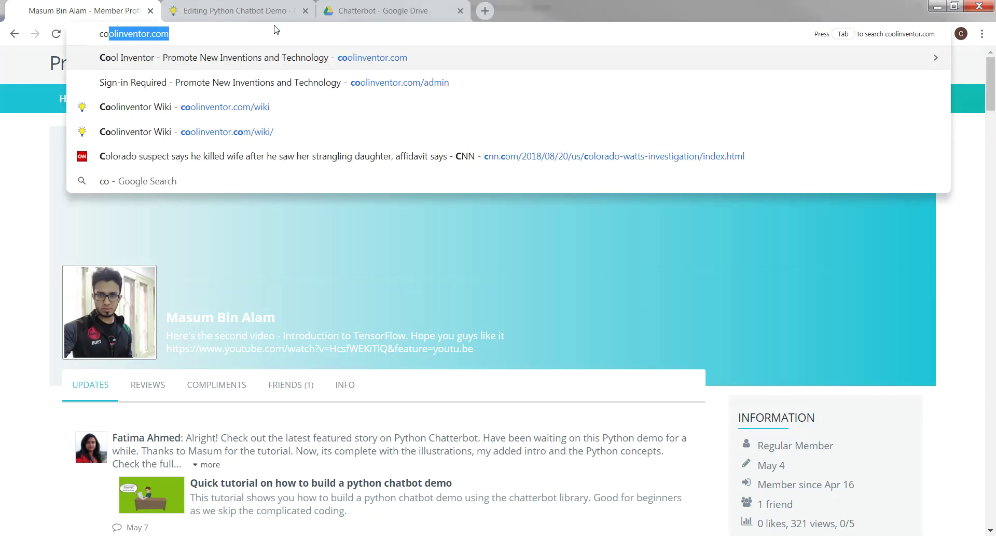
pyautogui.press('Return')
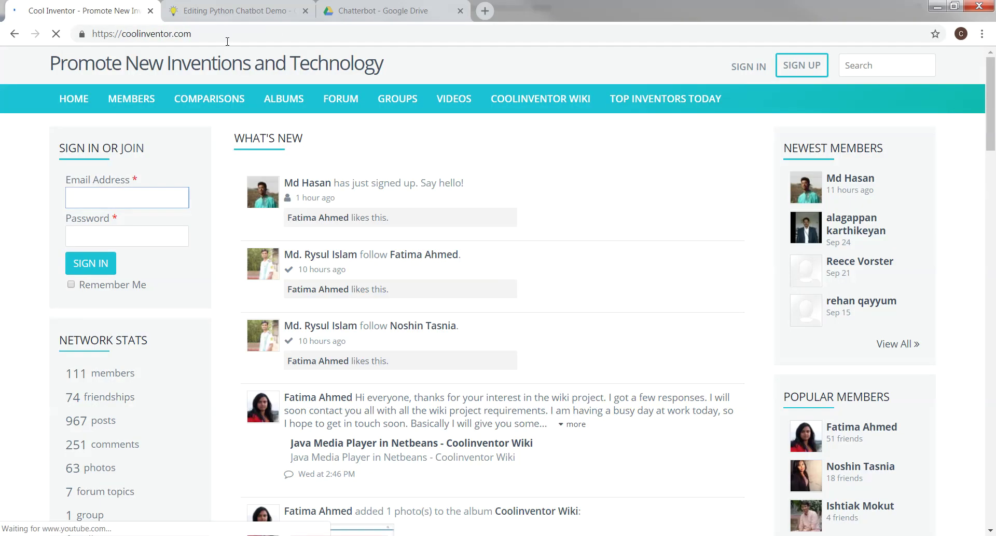
pyautogui.click(223, 33)
pyautogui.rightClick(120, 33)
pyautogui.click(148, 74)
pyautogui.click(258, 20)
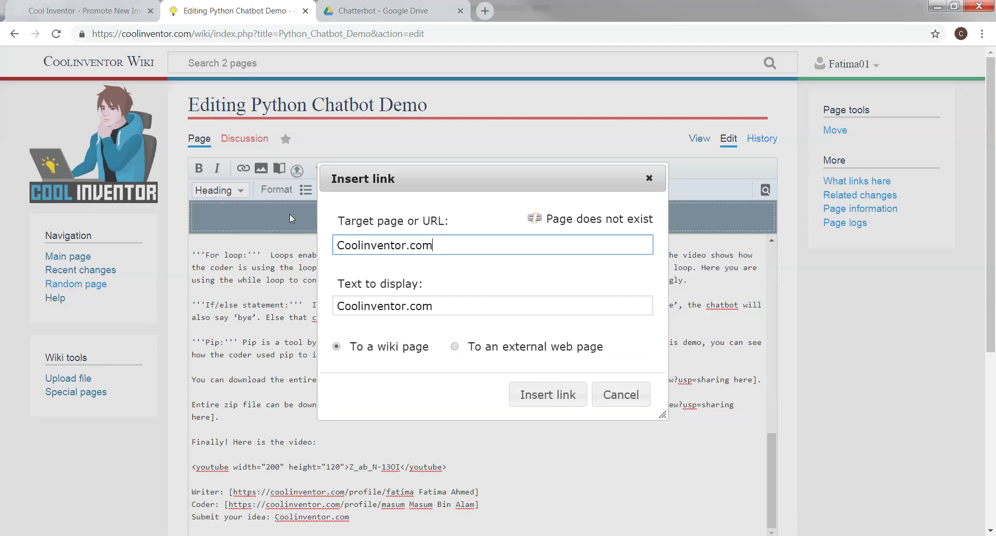
pyautogui.moveTo(445, 247); pyautogui.dragTo(337, 249)
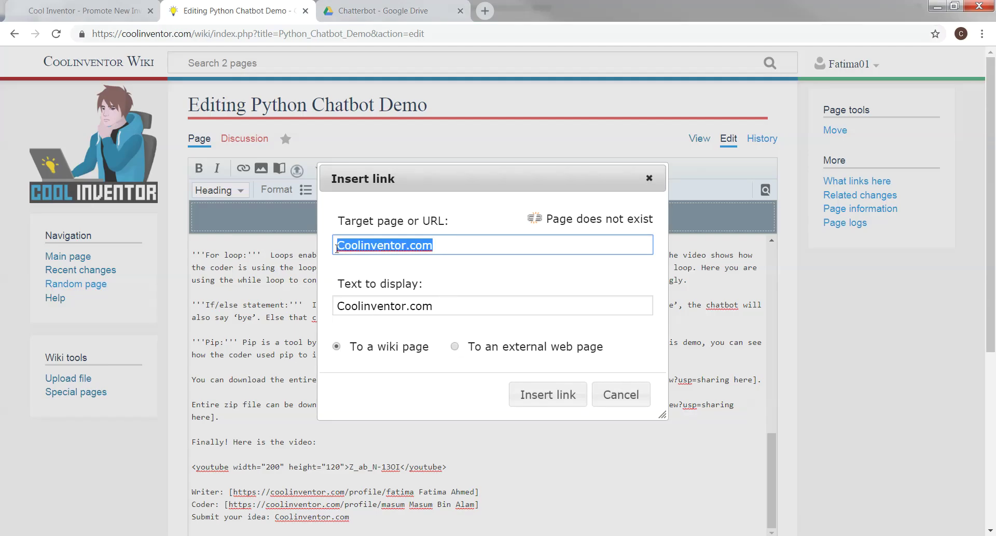
pyautogui.rightClick(369, 254)
pyautogui.click(398, 363)
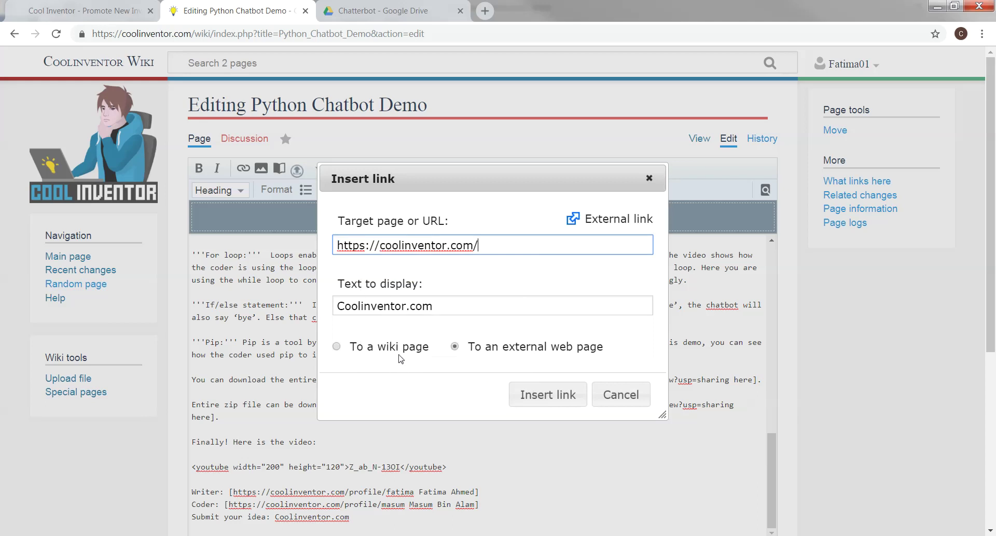
pyautogui.click(548, 394)
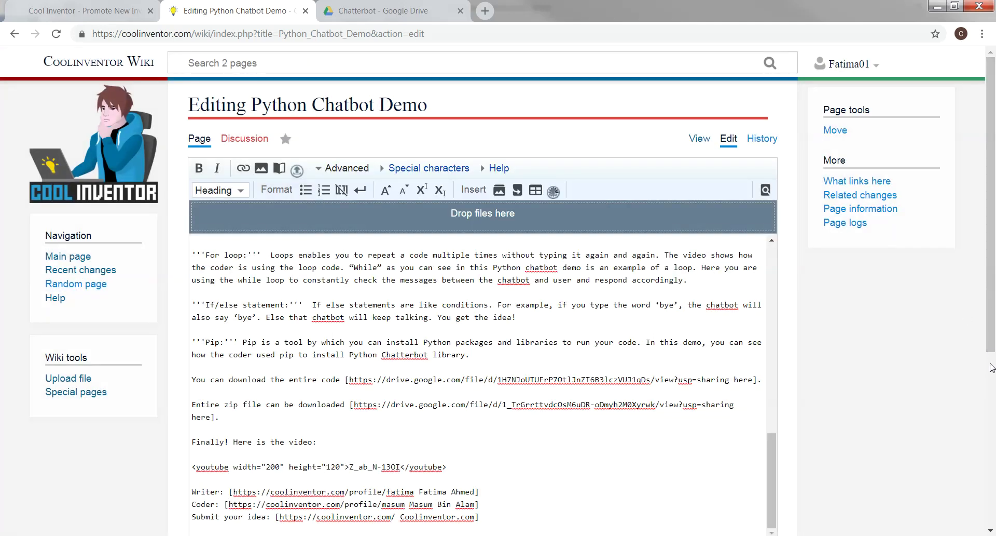
pyautogui.scroll(-5, 990, 359)
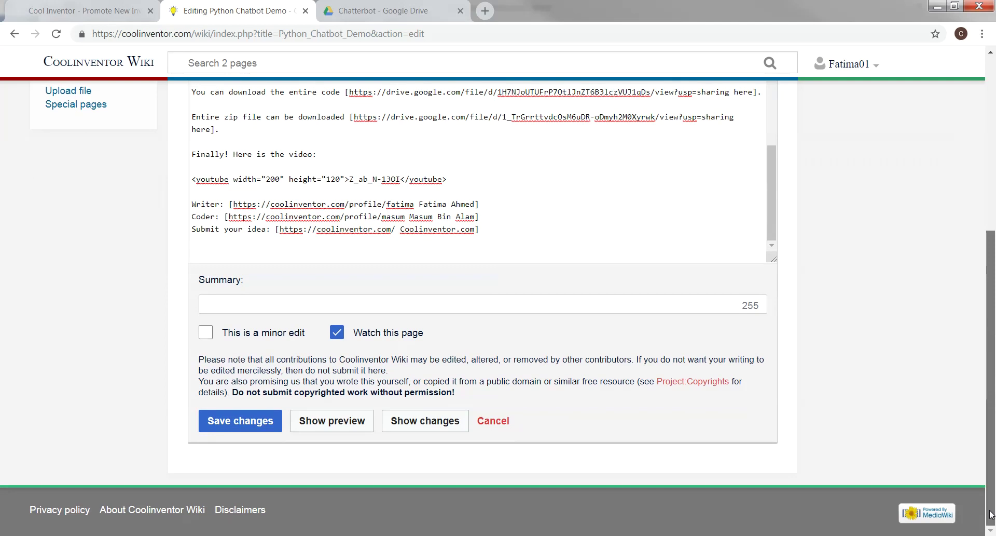
# Save the article and scroll down to the embedded video and linked Writer, Coder and Coolinventor.com credits
pyautogui.click(235, 422)
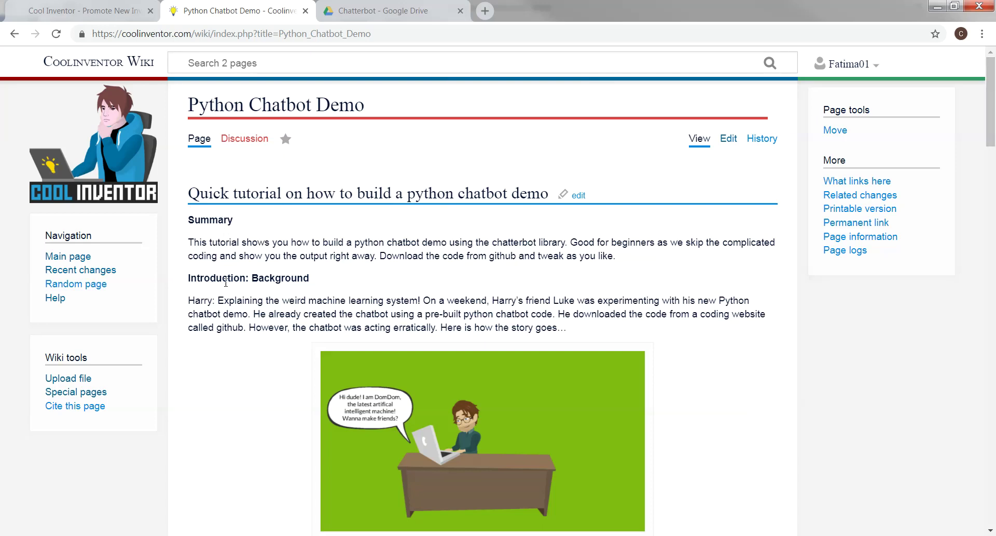
pyautogui.moveTo(992, 107); pyautogui.dragTo(991, 387)
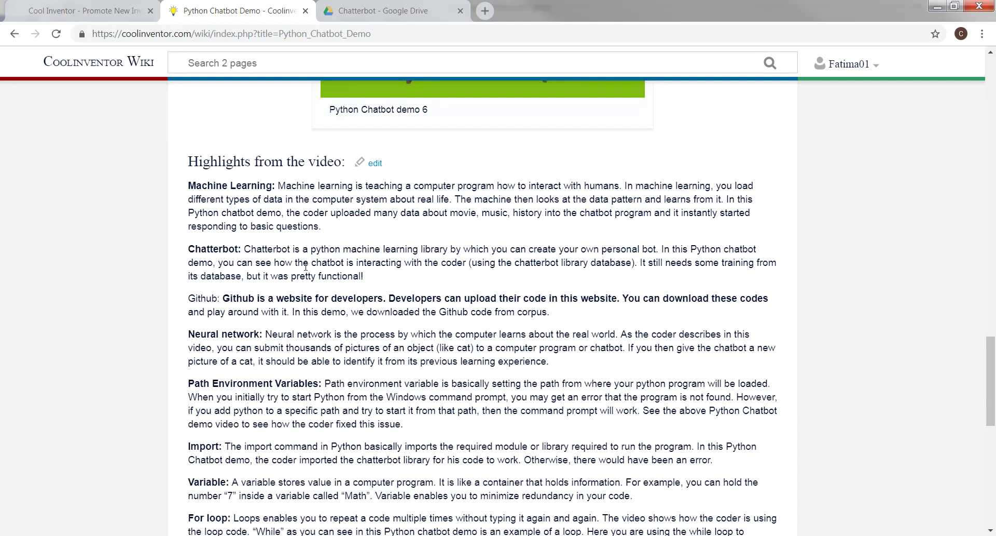
pyautogui.moveTo(990, 378); pyautogui.dragTo(988, 405)
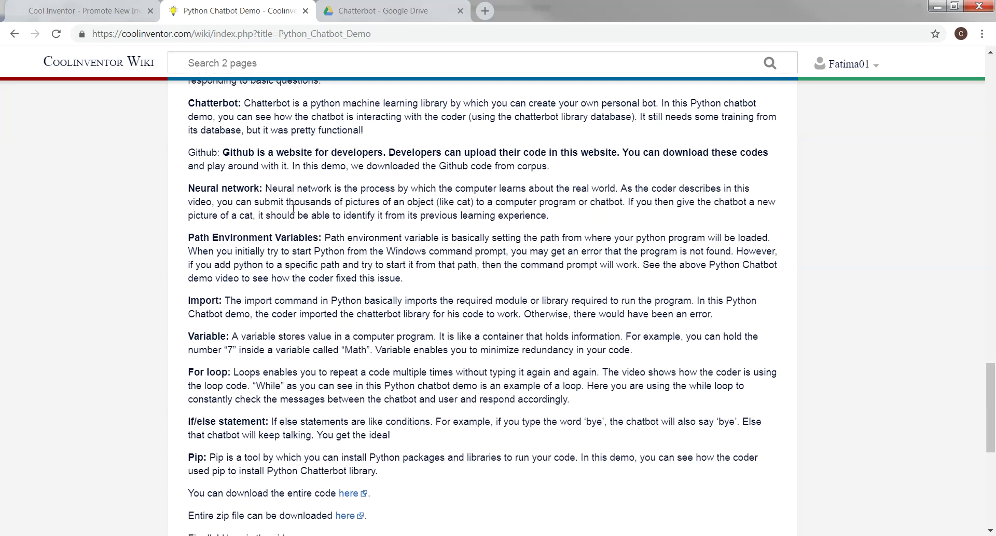
pyautogui.moveTo(991, 390); pyautogui.dragTo(990, 457)
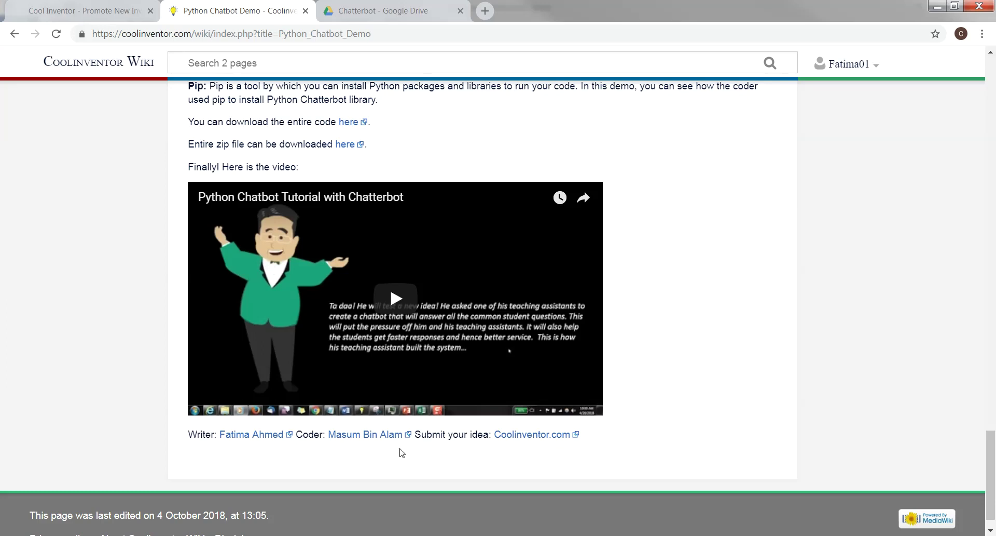
# Open the writer's profile from the Writer credit link, browse its feed, then return to the Python Chatbot Demo tab
pyautogui.click(256, 437)
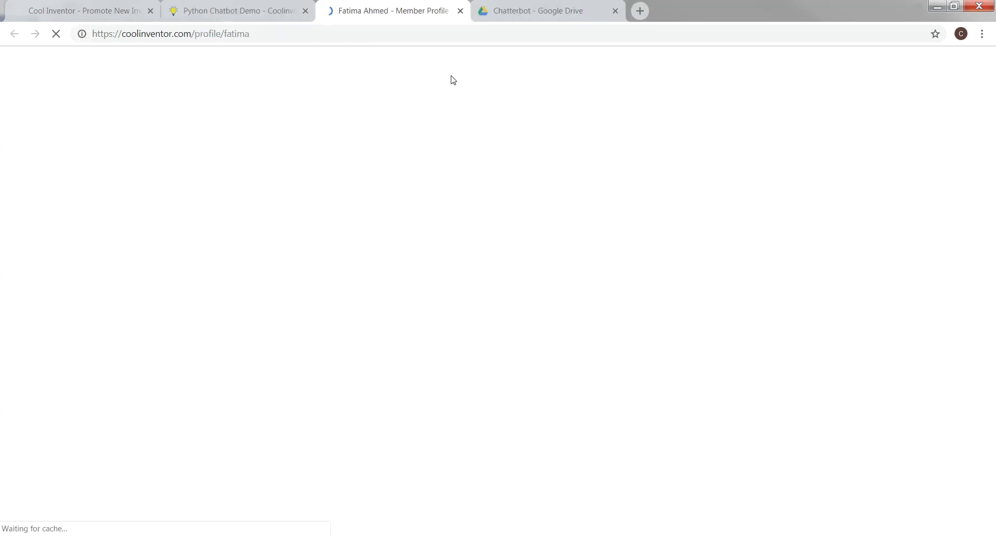
pyautogui.scroll(-6, 407, 225)
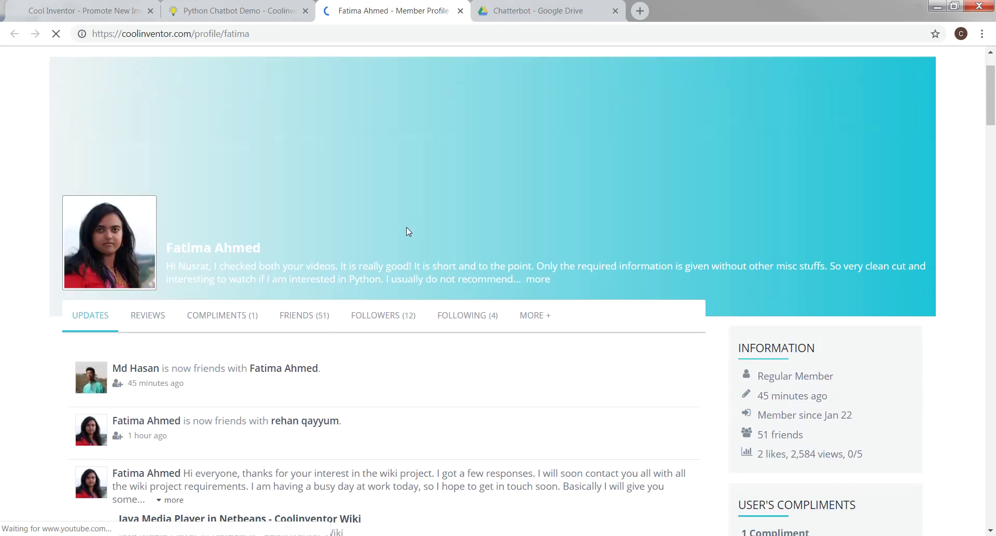
pyautogui.scroll(-12, 409, 226)
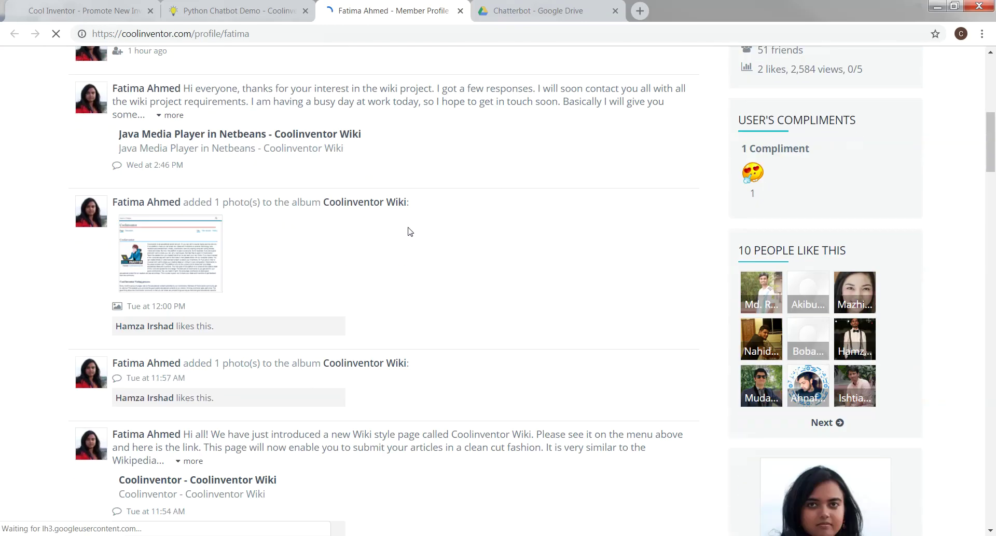
pyautogui.scroll(-17, 411, 230)
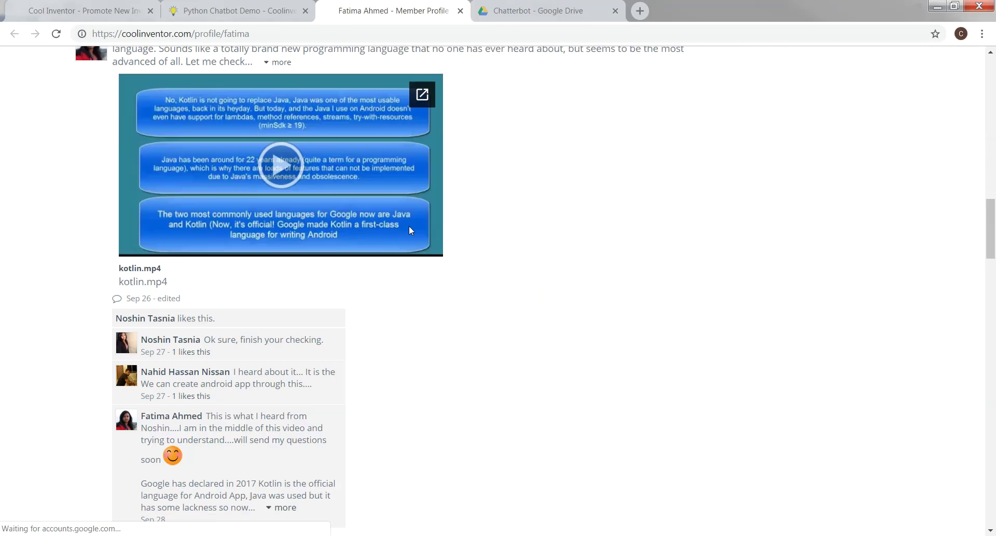
pyautogui.scroll(-4, 410, 227)
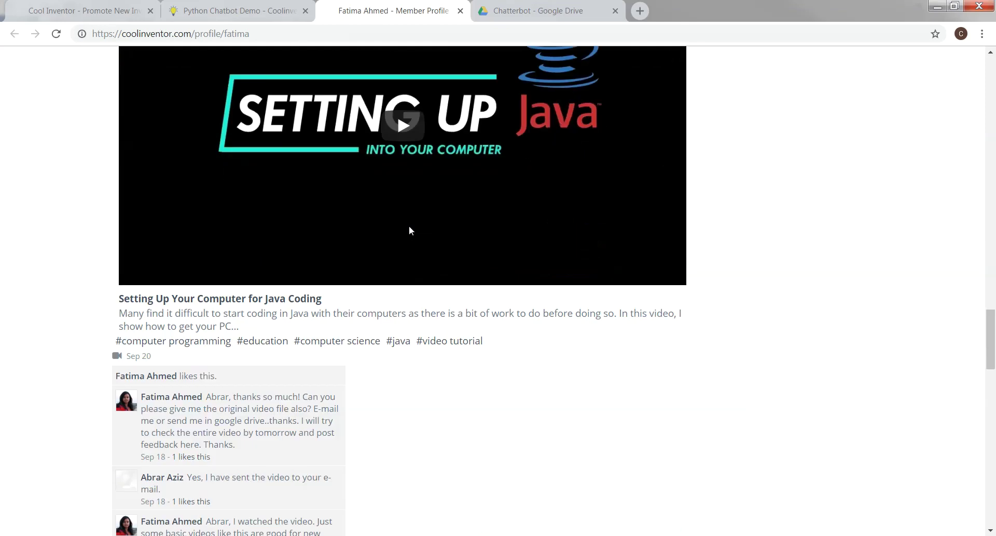
pyautogui.scroll(20, 410, 227)
pyautogui.scroll(11, 410, 229)
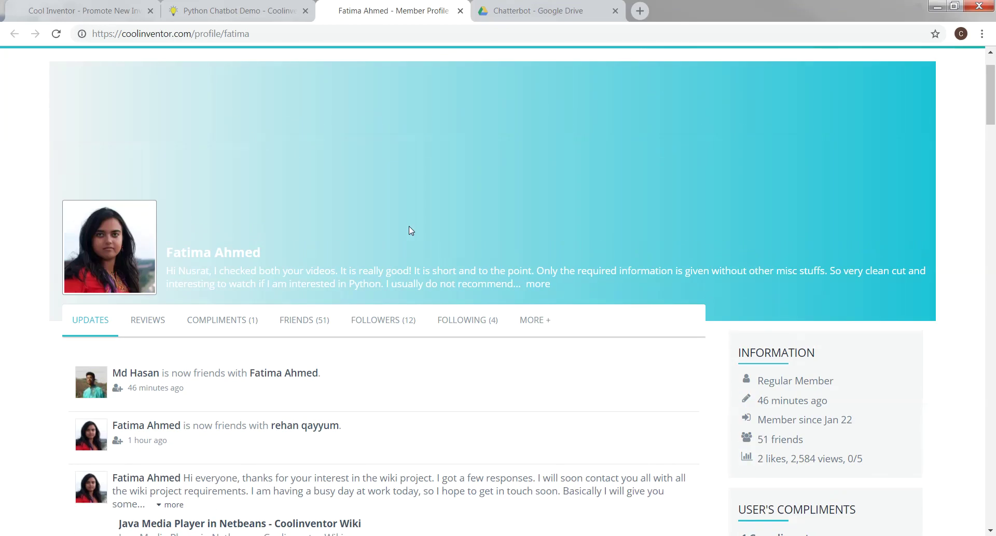
pyautogui.scroll(-5, 410, 229)
pyautogui.scroll(-3, 410, 227)
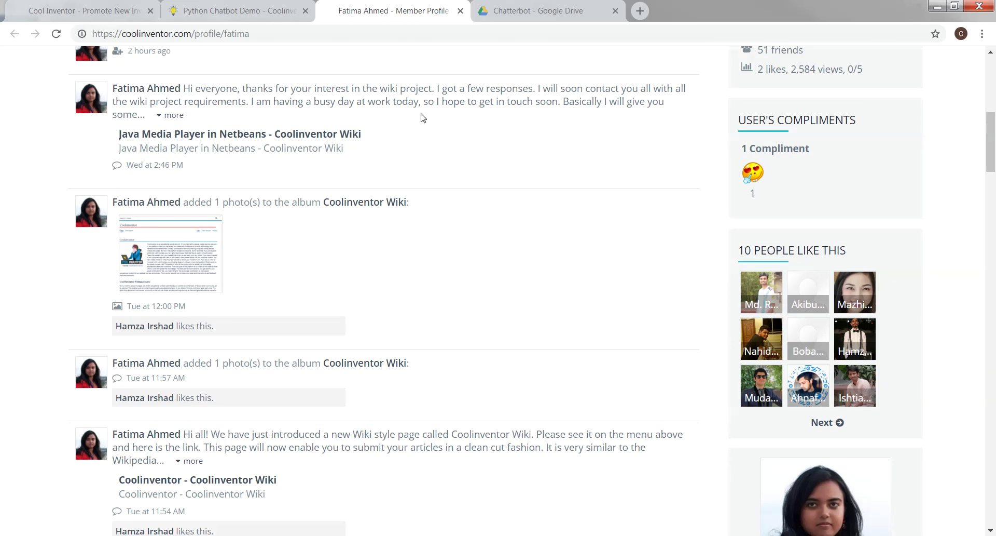
pyautogui.click(253, 16)
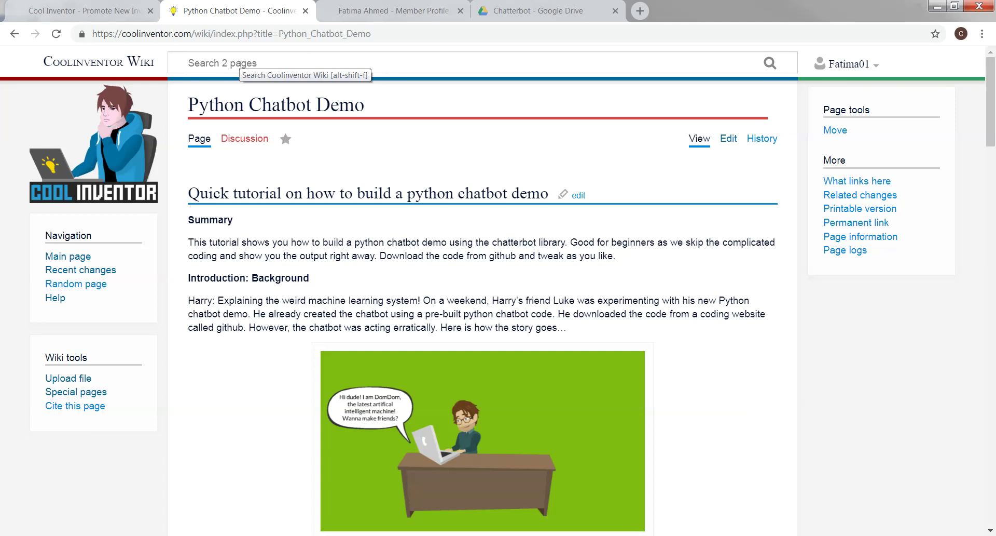
# Search 'Java' to view the Java Media Player in Netbeans article, then return to the Main Page
pyautogui.click(240, 64)
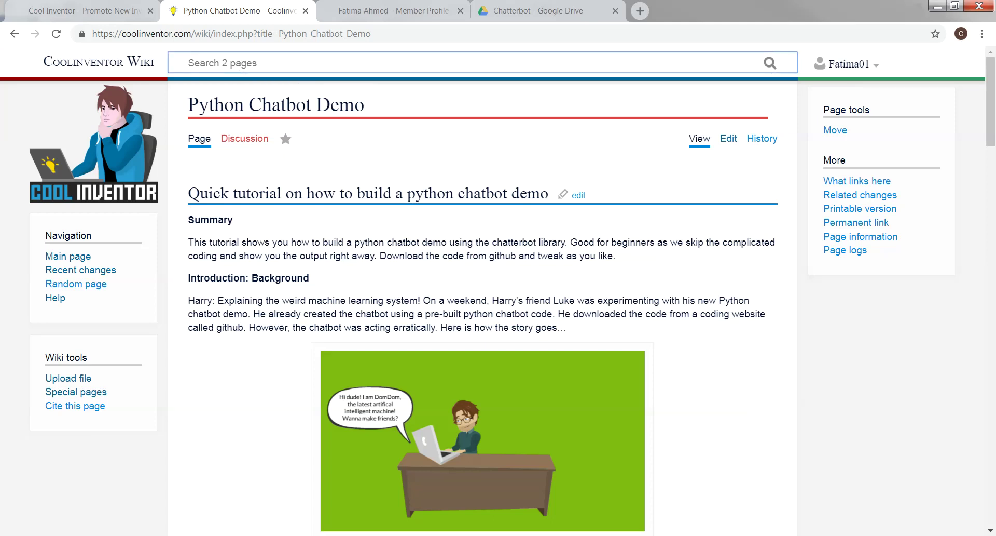
pyautogui.write('Java')
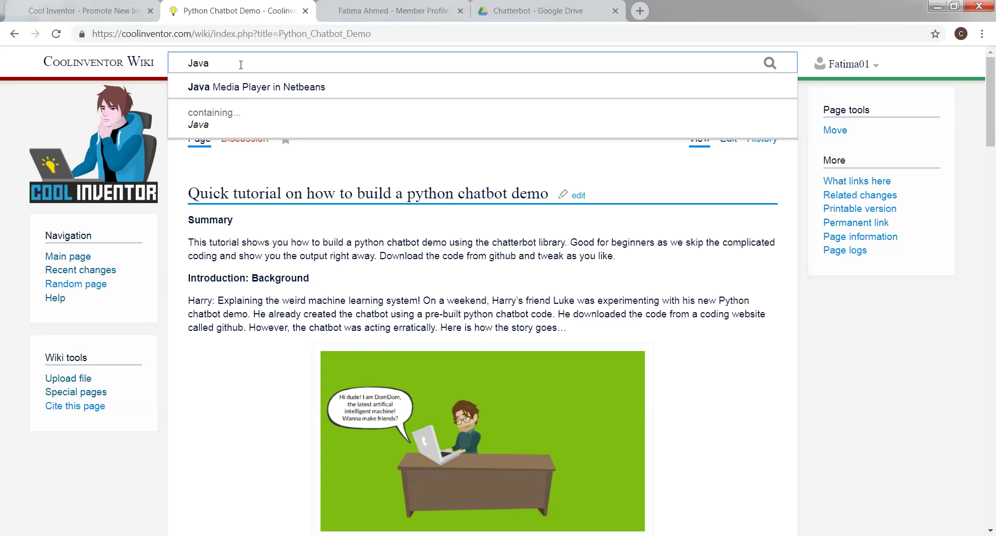
pyautogui.click(268, 88)
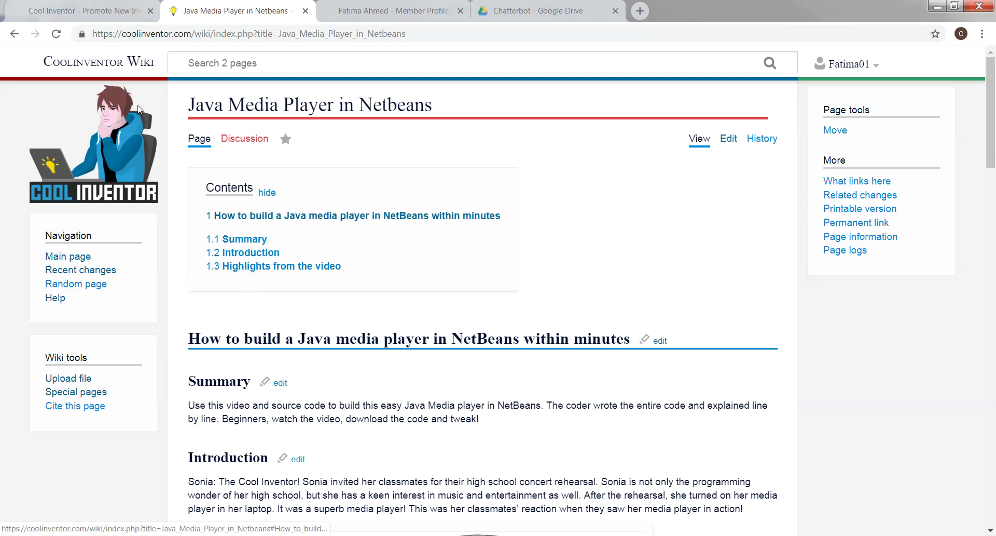
pyautogui.click(108, 67)
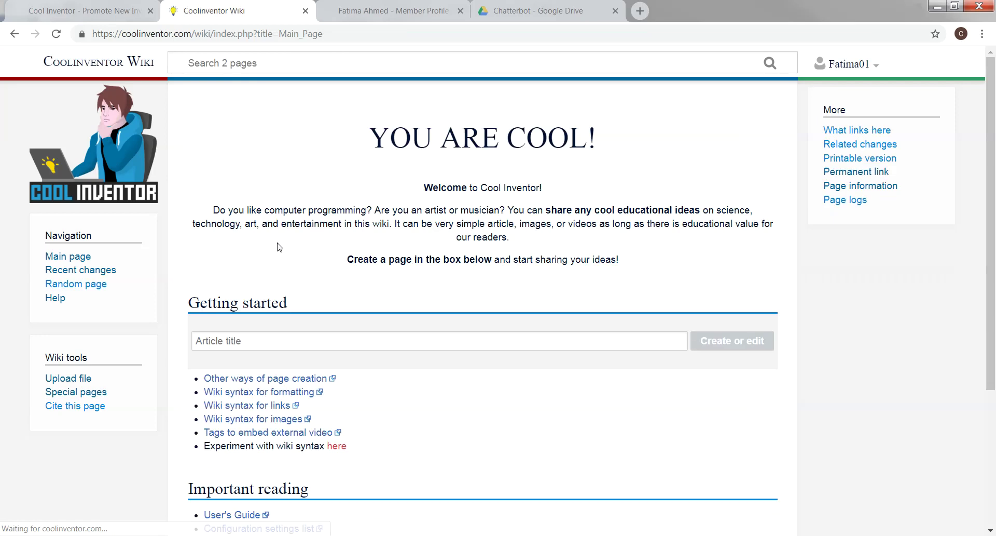
# Open the Help:Formatting guide and view its Level 2 to Level 6 section heading markup
pyautogui.scroll(-1, 351, 309)
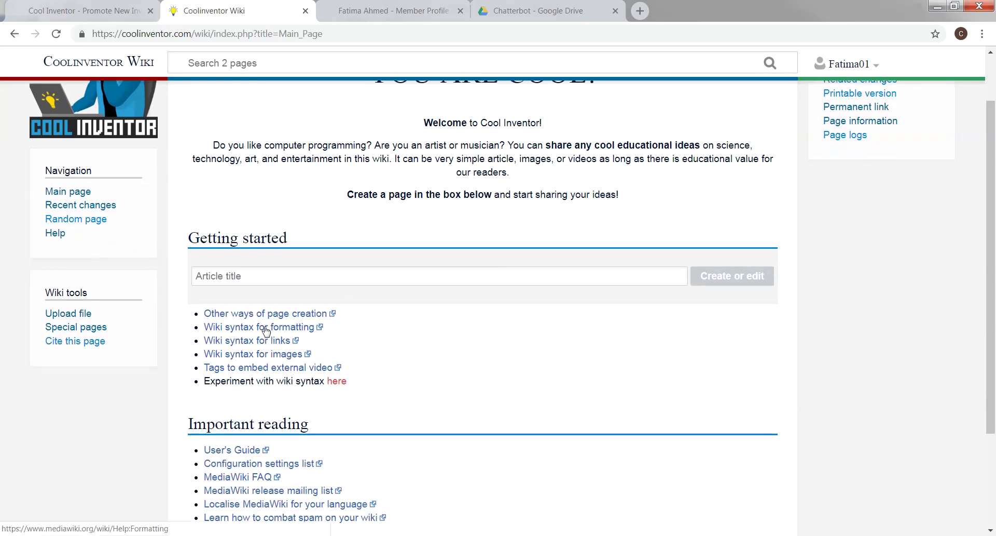
pyautogui.click(265, 329)
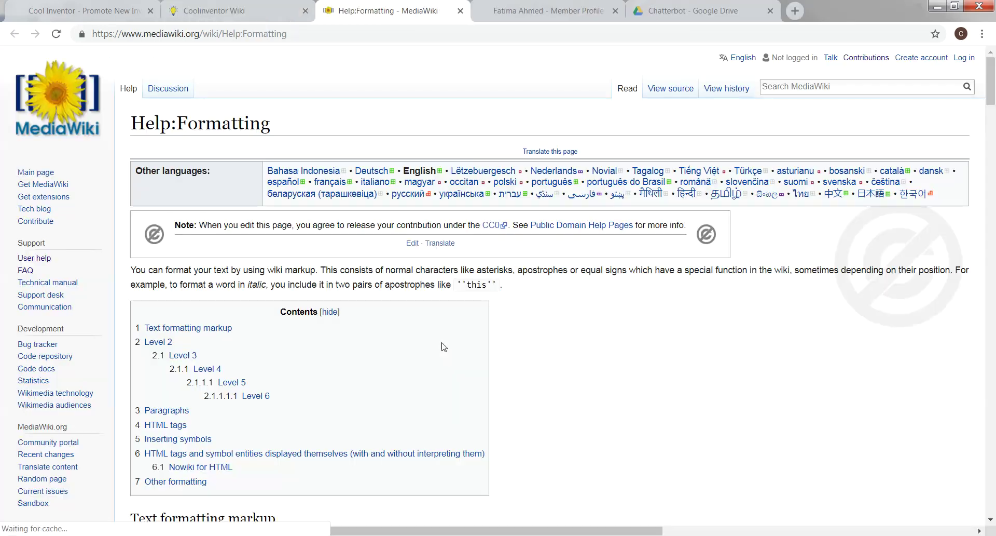
pyautogui.scroll(-3, 445, 348)
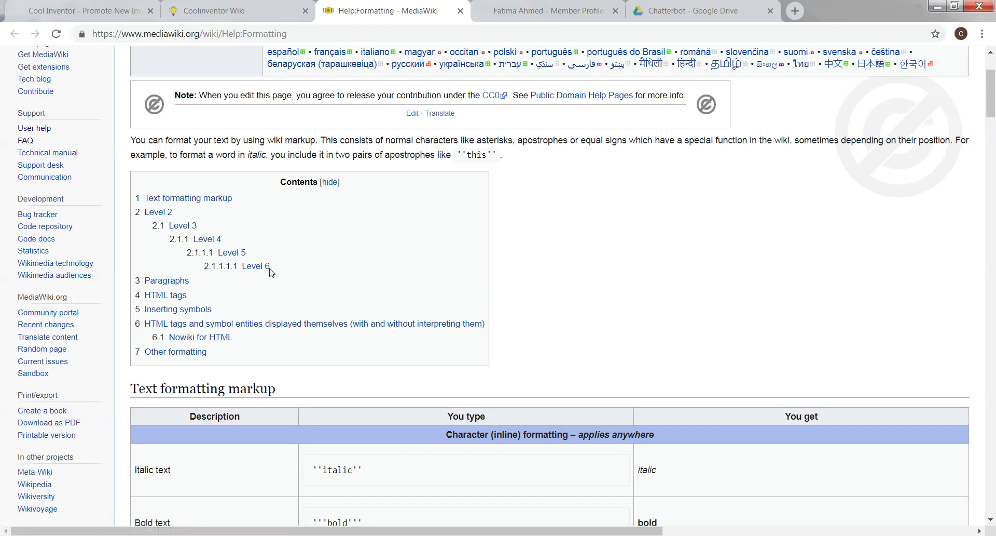
pyautogui.click(156, 213)
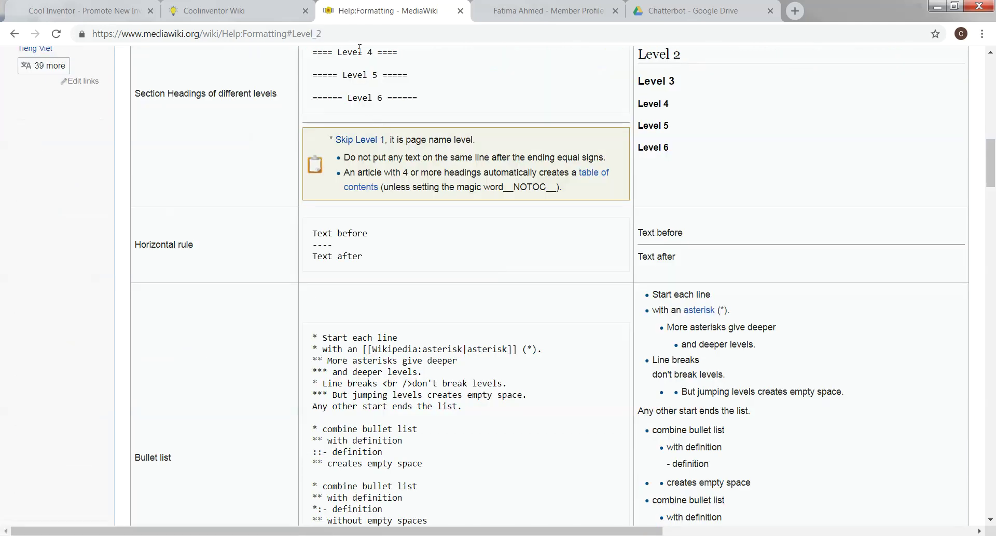
pyautogui.moveTo(353, 88); pyautogui.dragTo(395, 115)
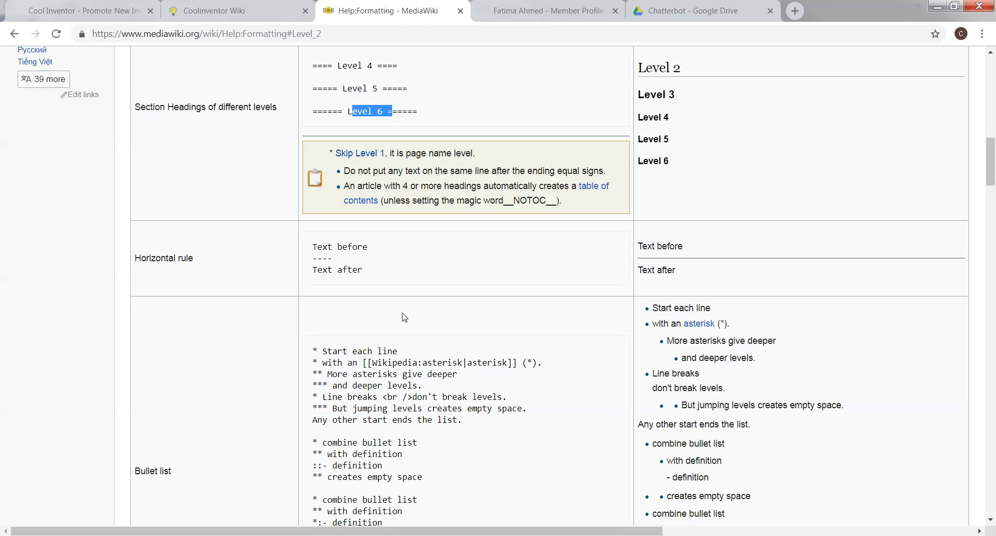
pyautogui.scroll(15, 404, 317)
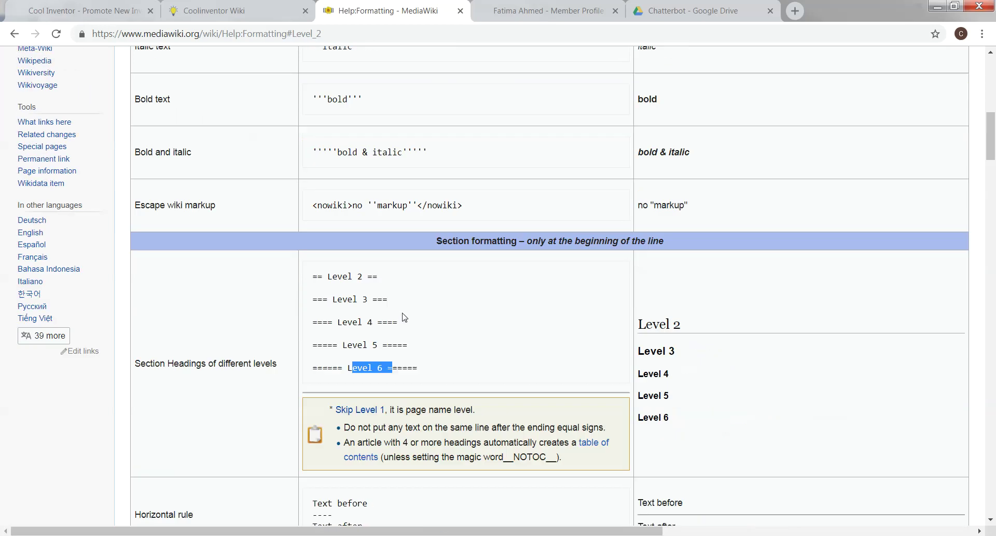